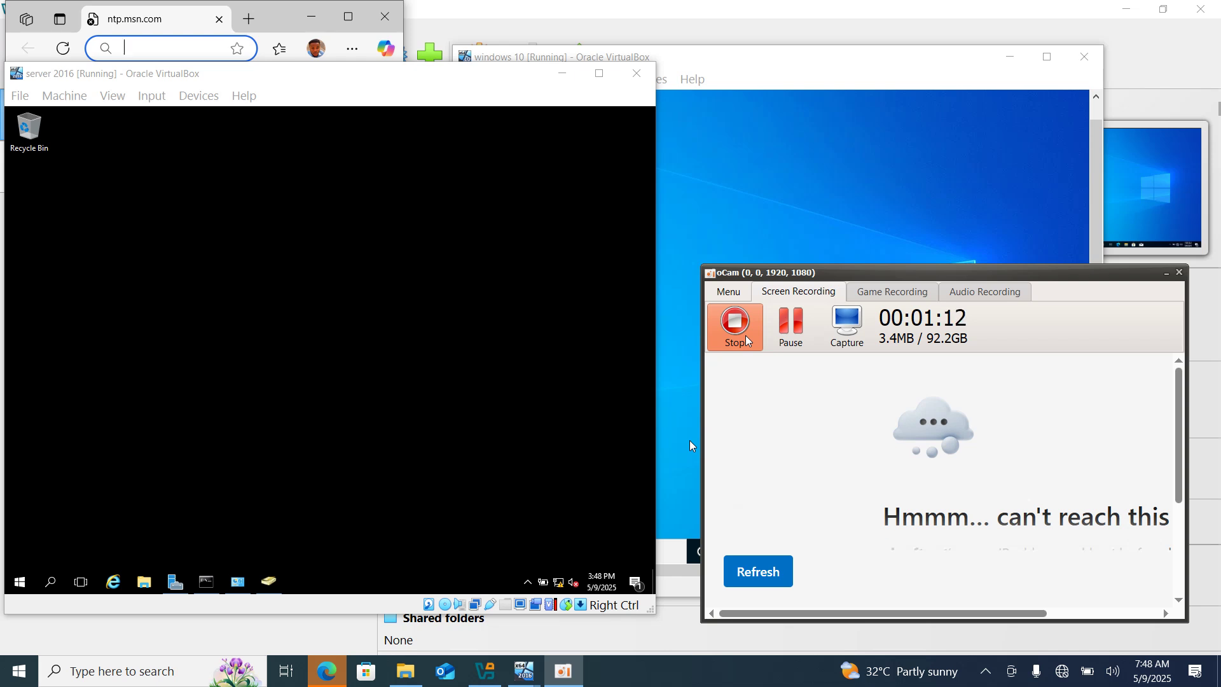
- Open the Group Policy Management console from Server Manager on the server 2016 machine
left_click(1166, 272)
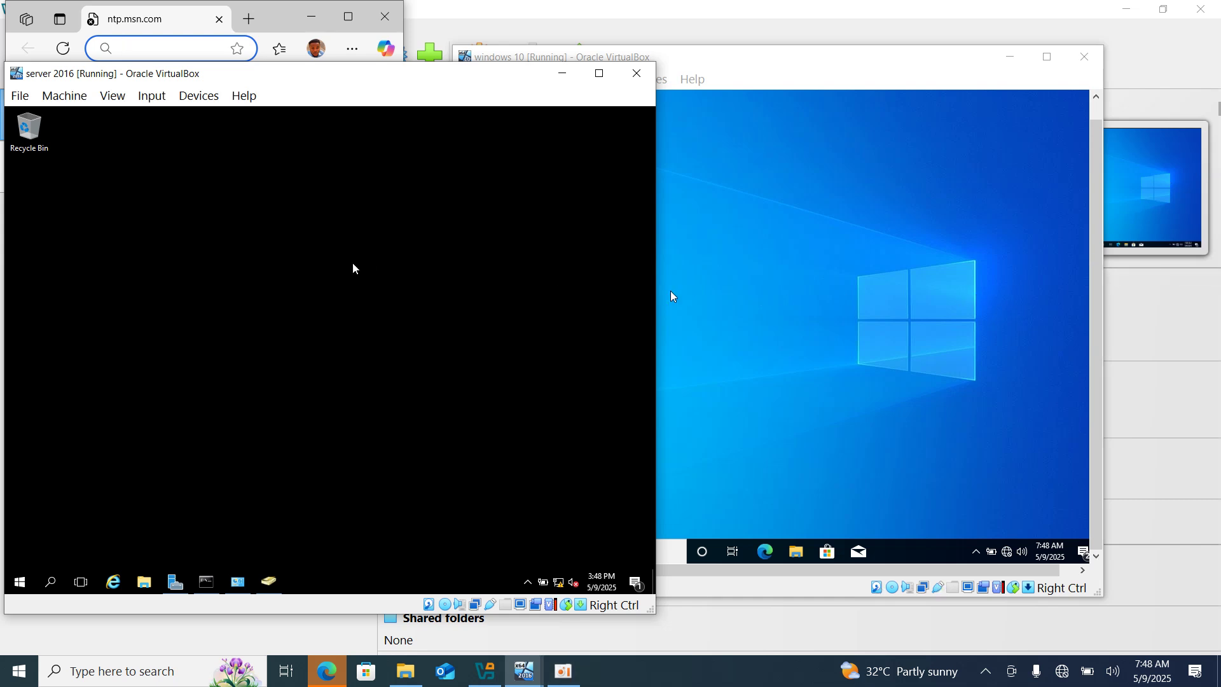
left_click(176, 582)
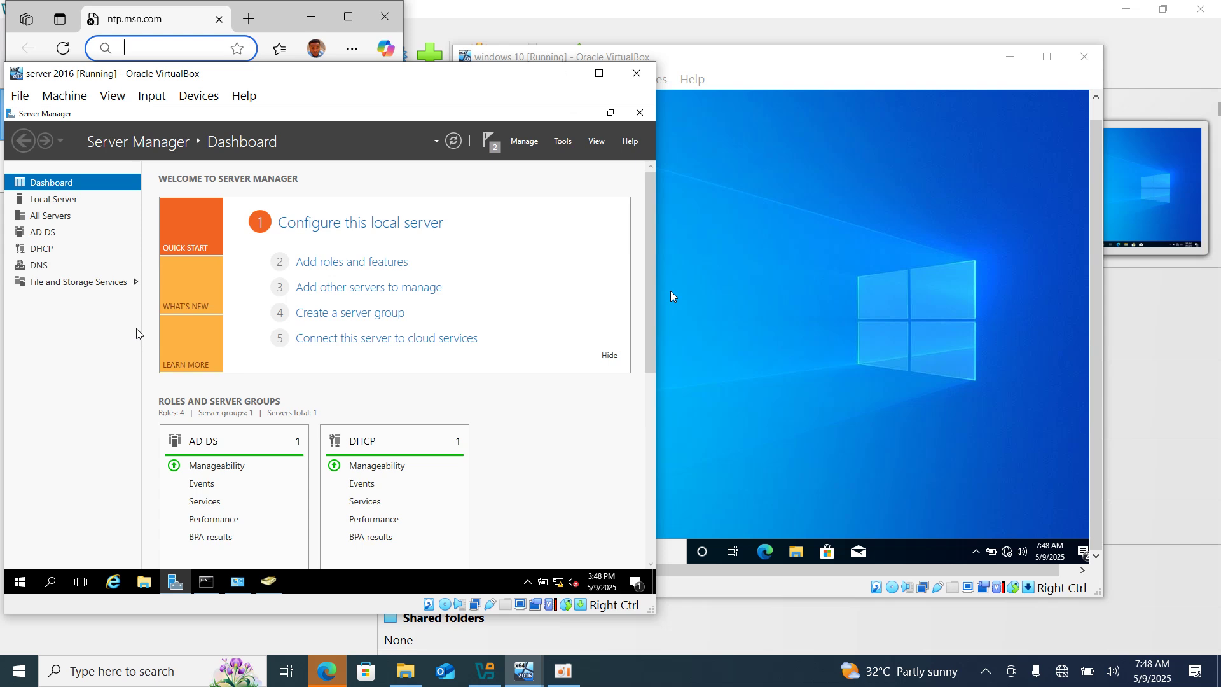
left_click(568, 149)
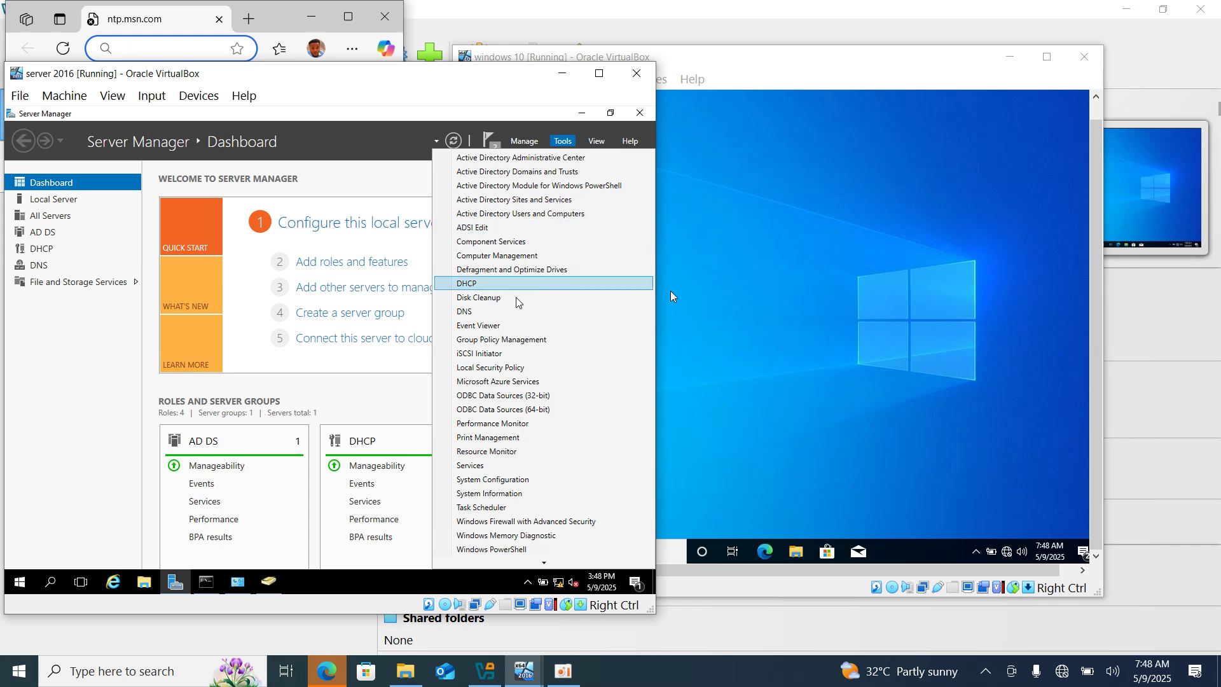
left_click(509, 339)
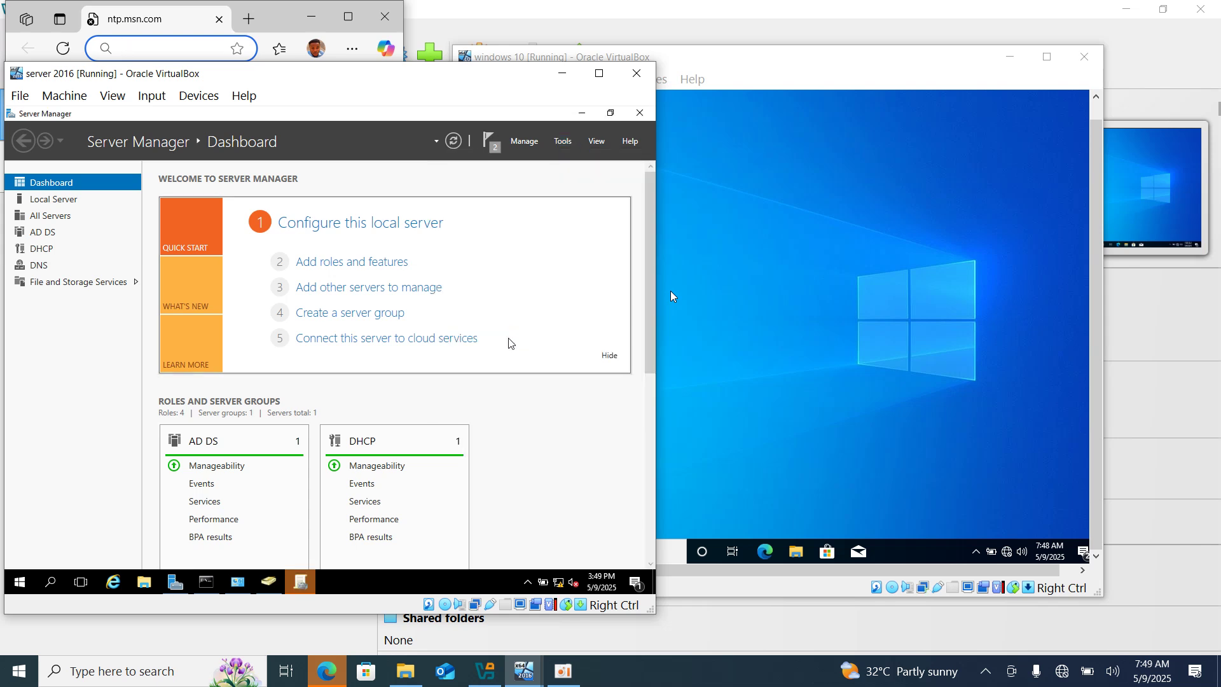
left_click(302, 580)
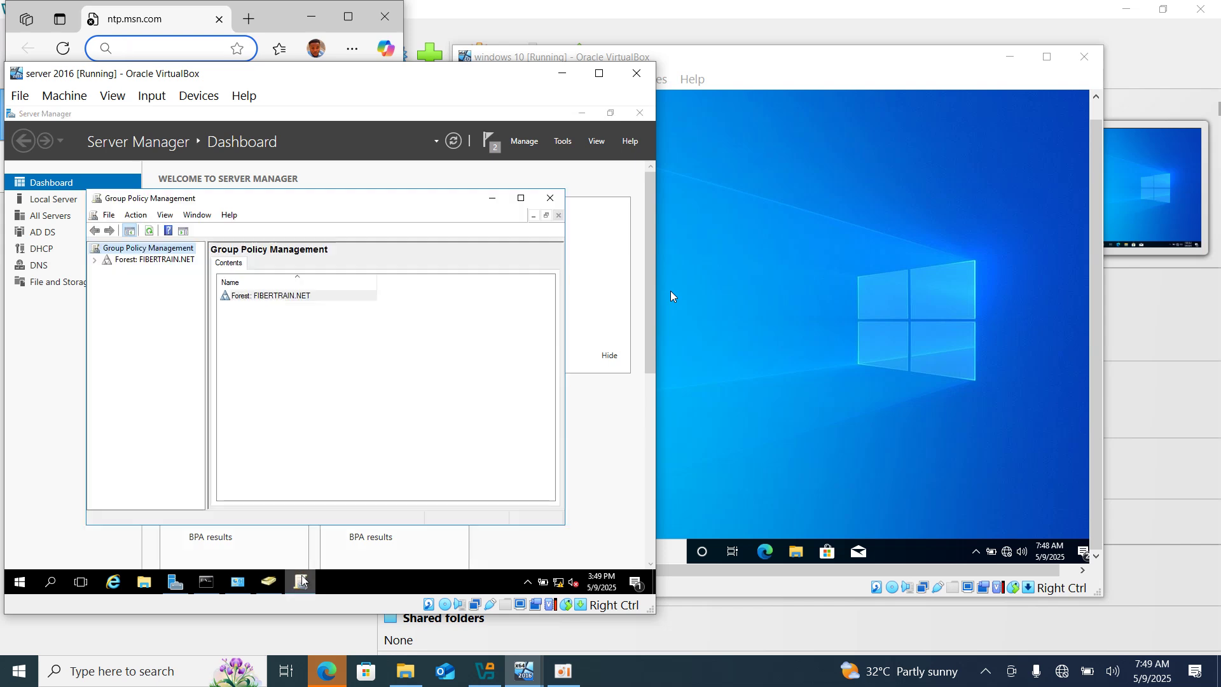
- Create a GPO named ACCT LOCKOUT in the FIBERTRAIN.NET domain and link it there
left_click(95, 260)
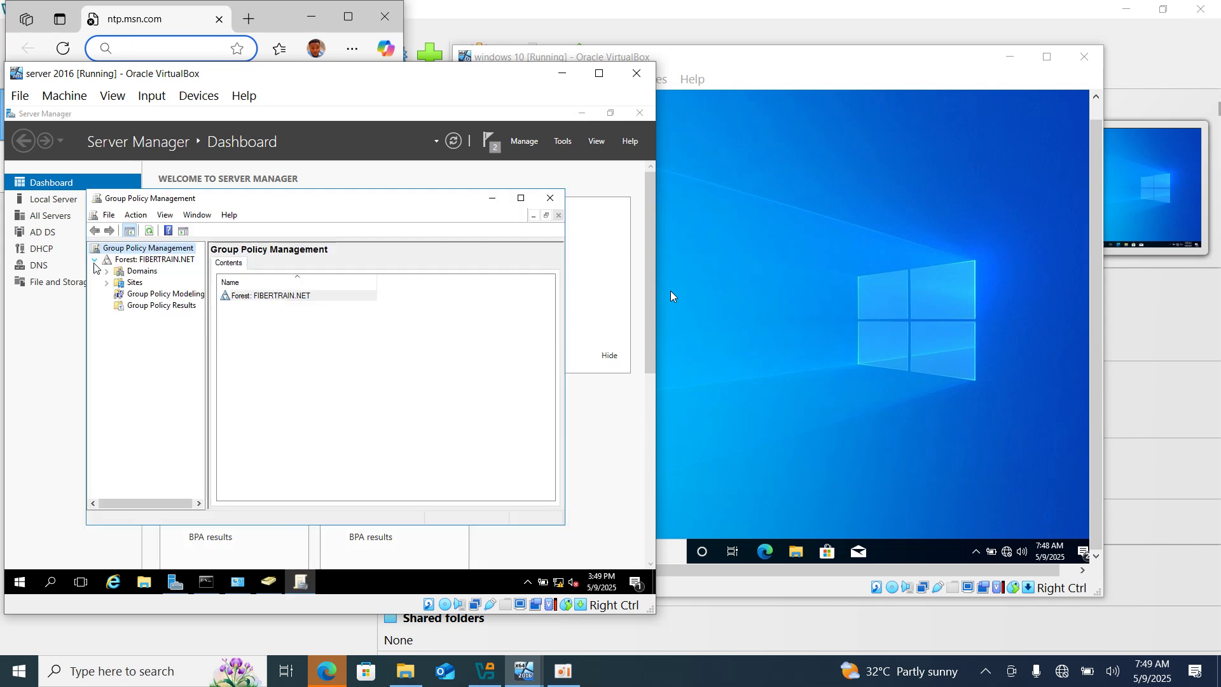
left_click(108, 272)
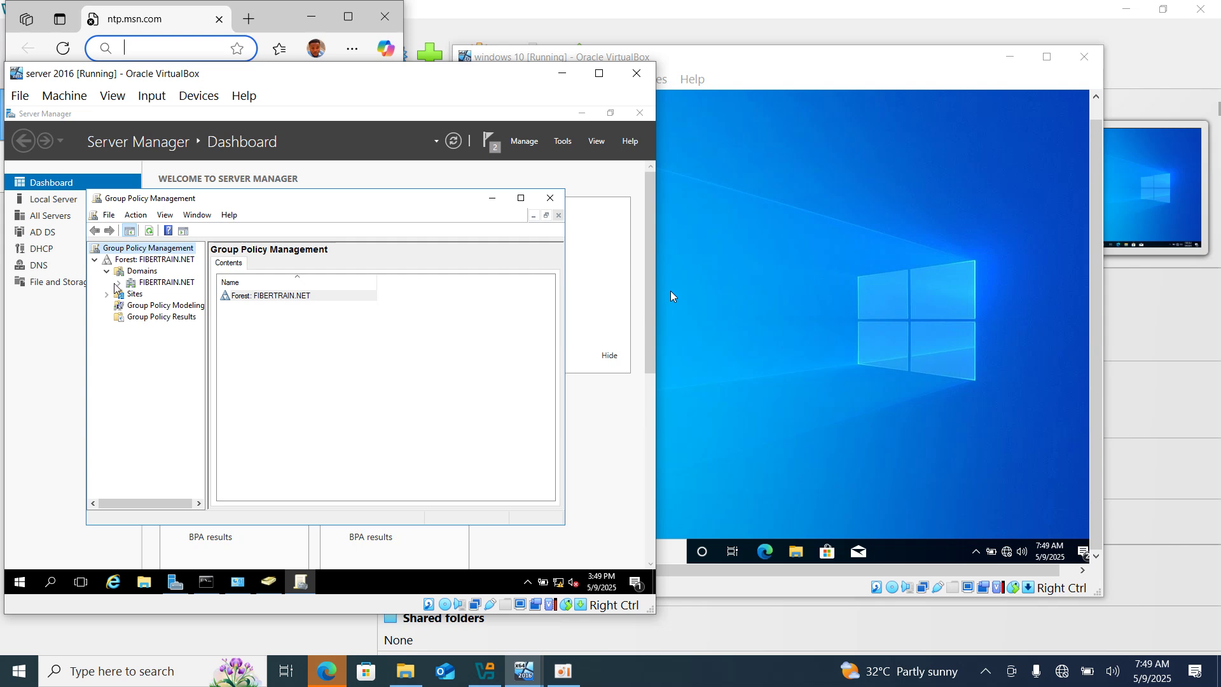
right_click(150, 283)
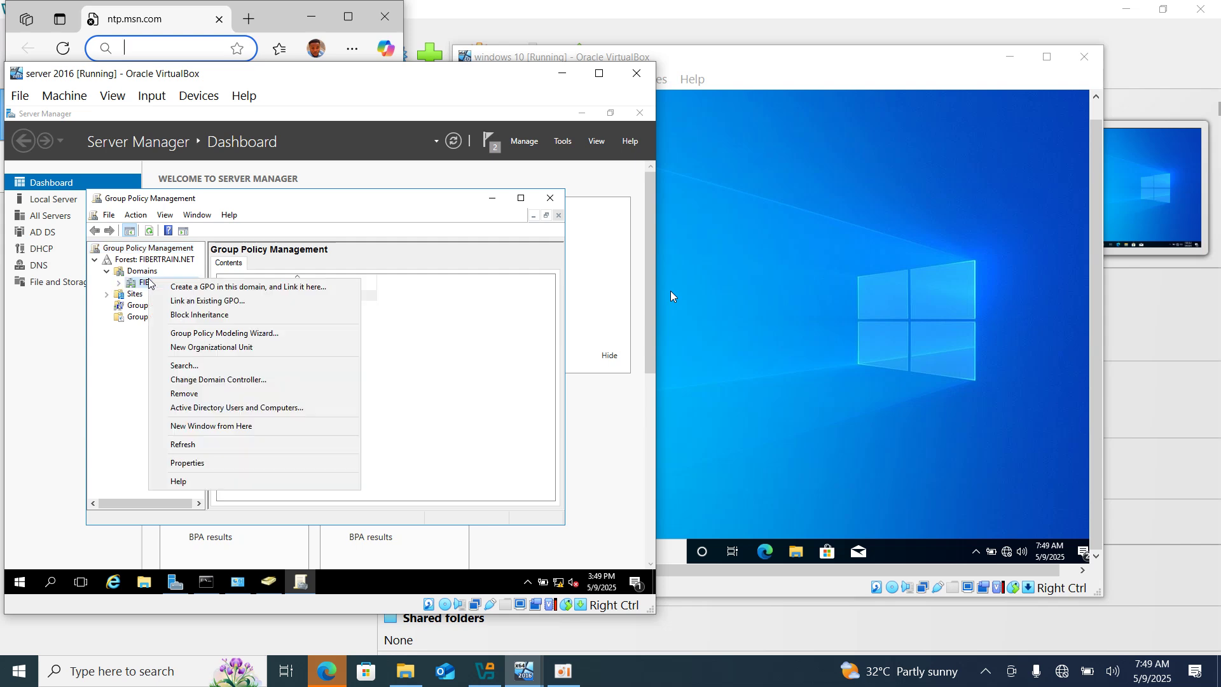
left_click(185, 288)
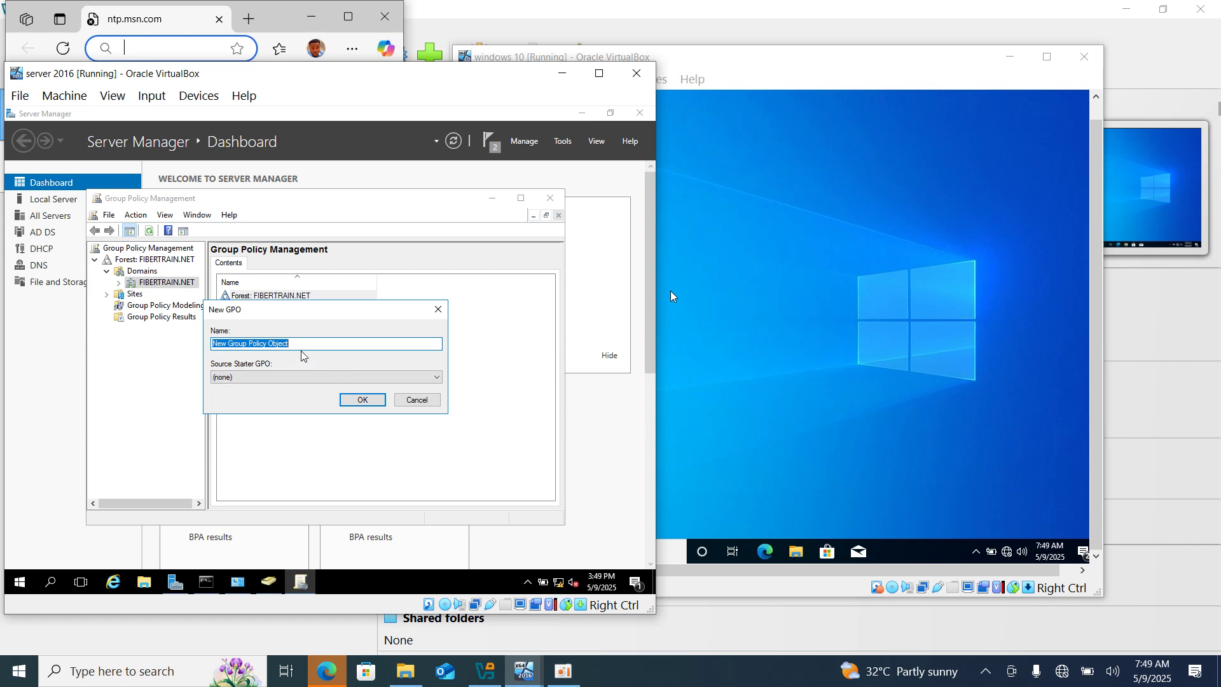
key("BackSpace")
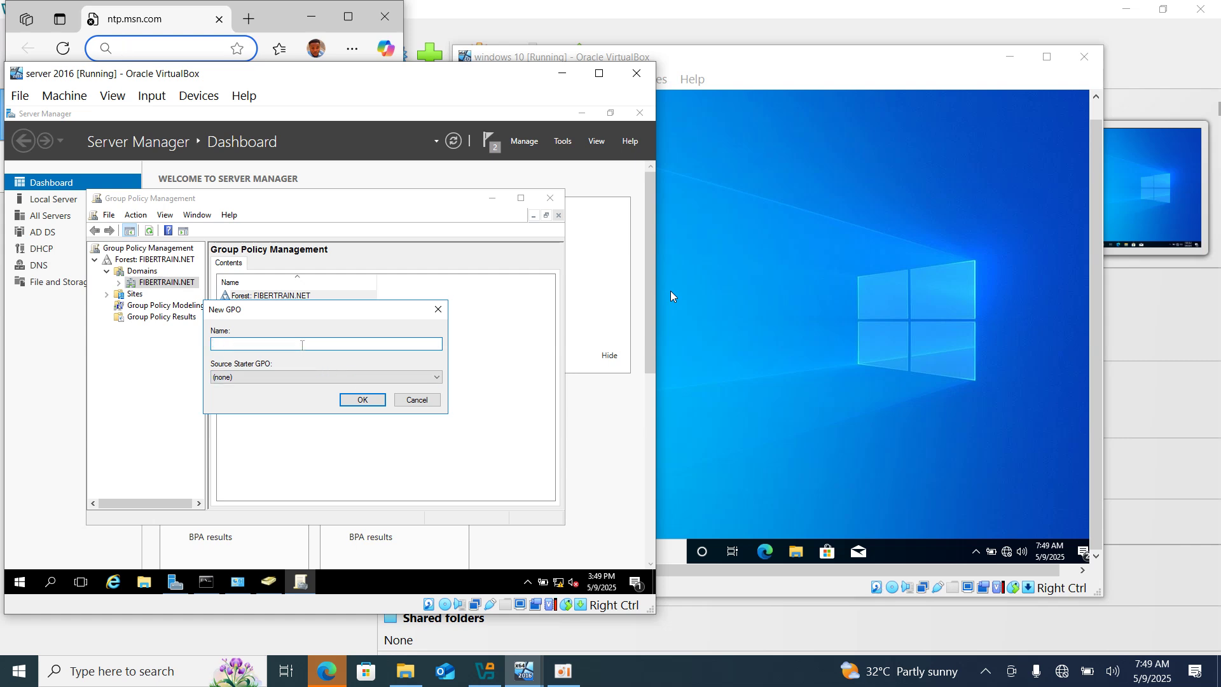
type("ACCT LOCKOUT")
left_click(363, 400)
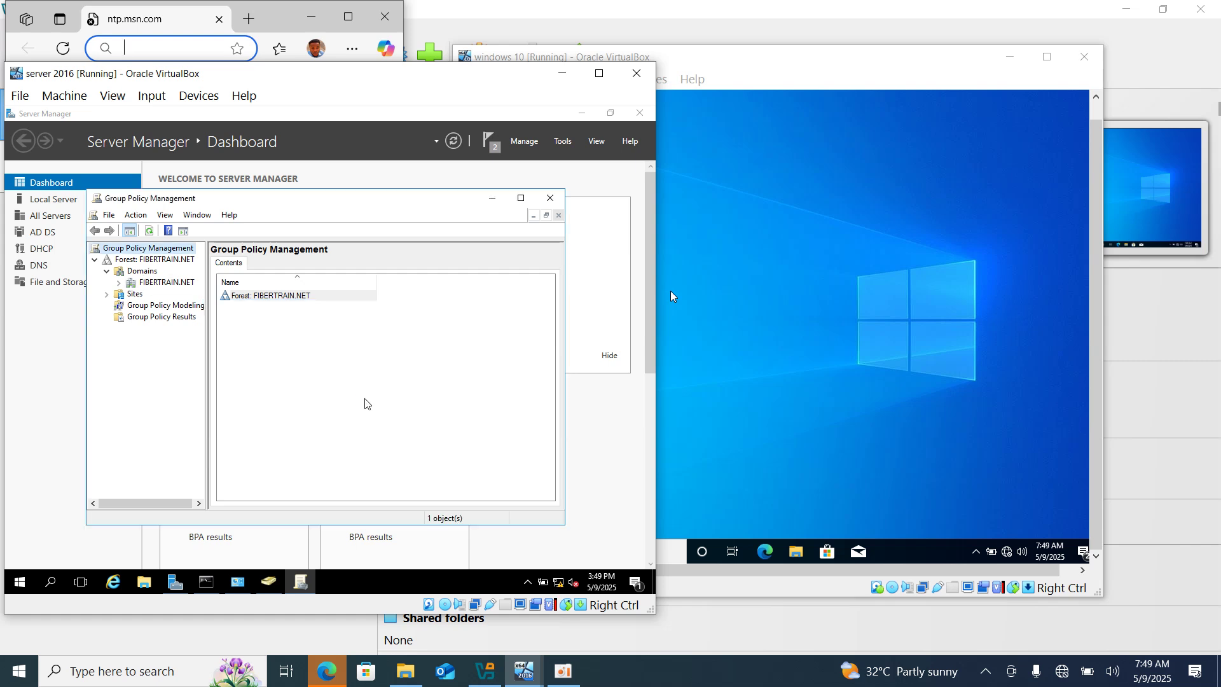
- Open the ACCT LOCKOUT GPO for editing and go to the Account Lockout Policy in the computer's security settings
left_click(120, 283)
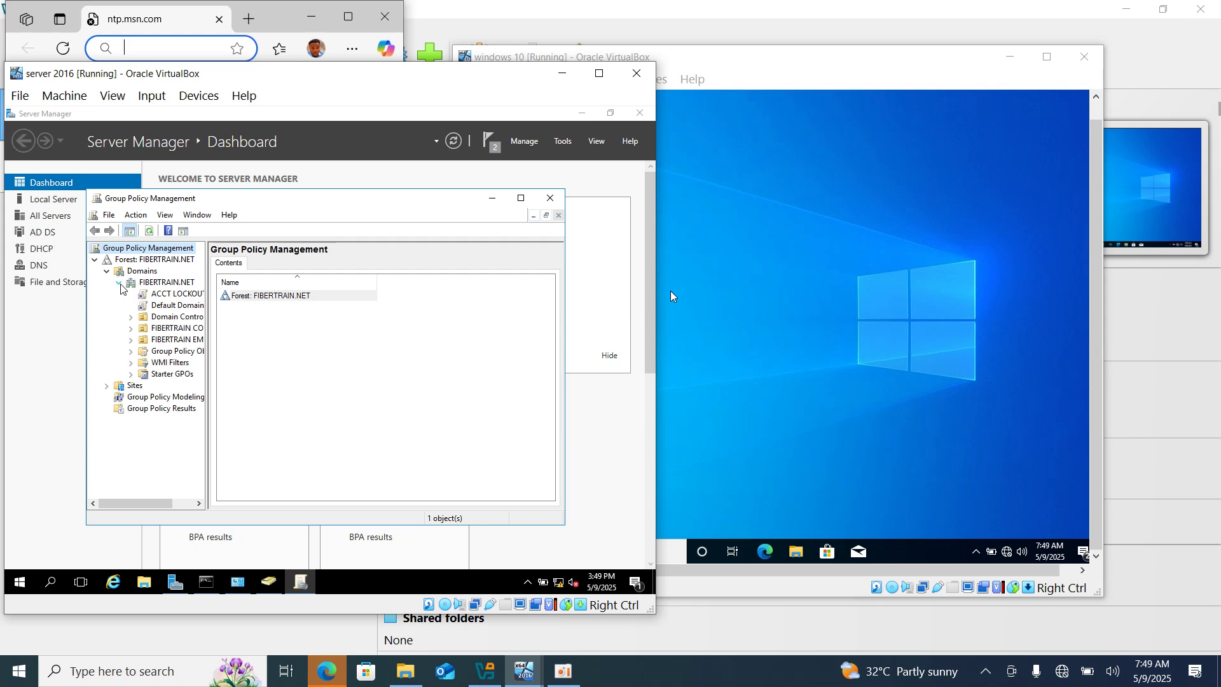
right_click(174, 296)
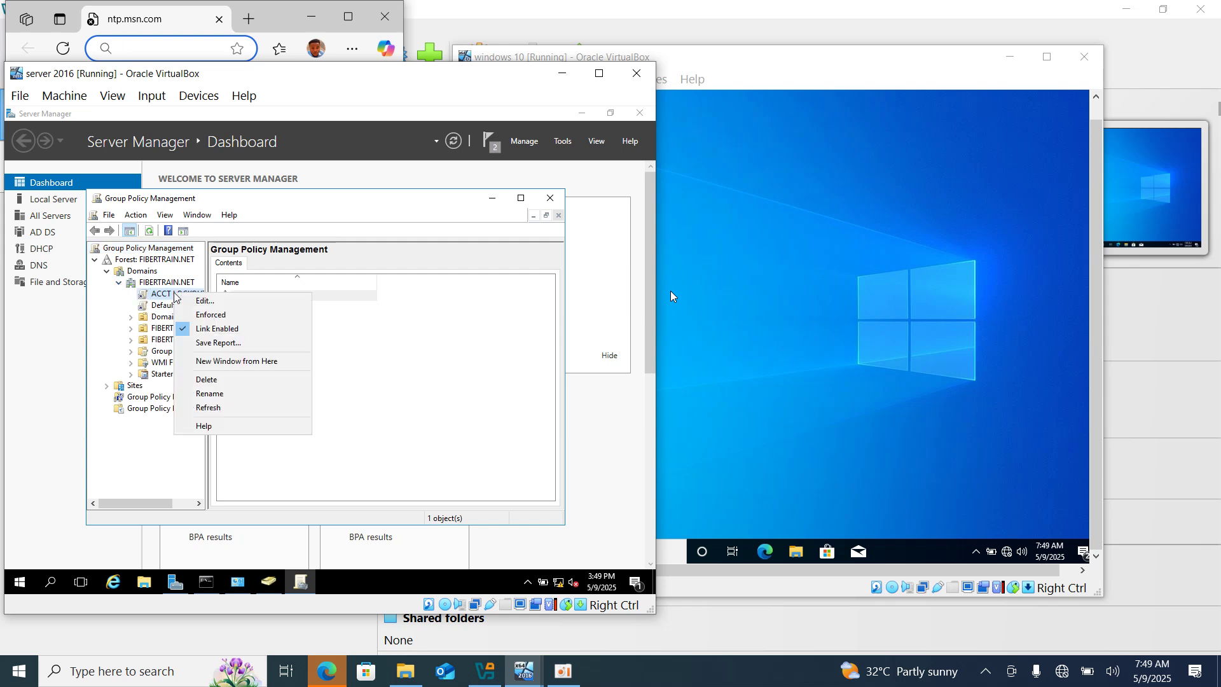
left_click(204, 301)
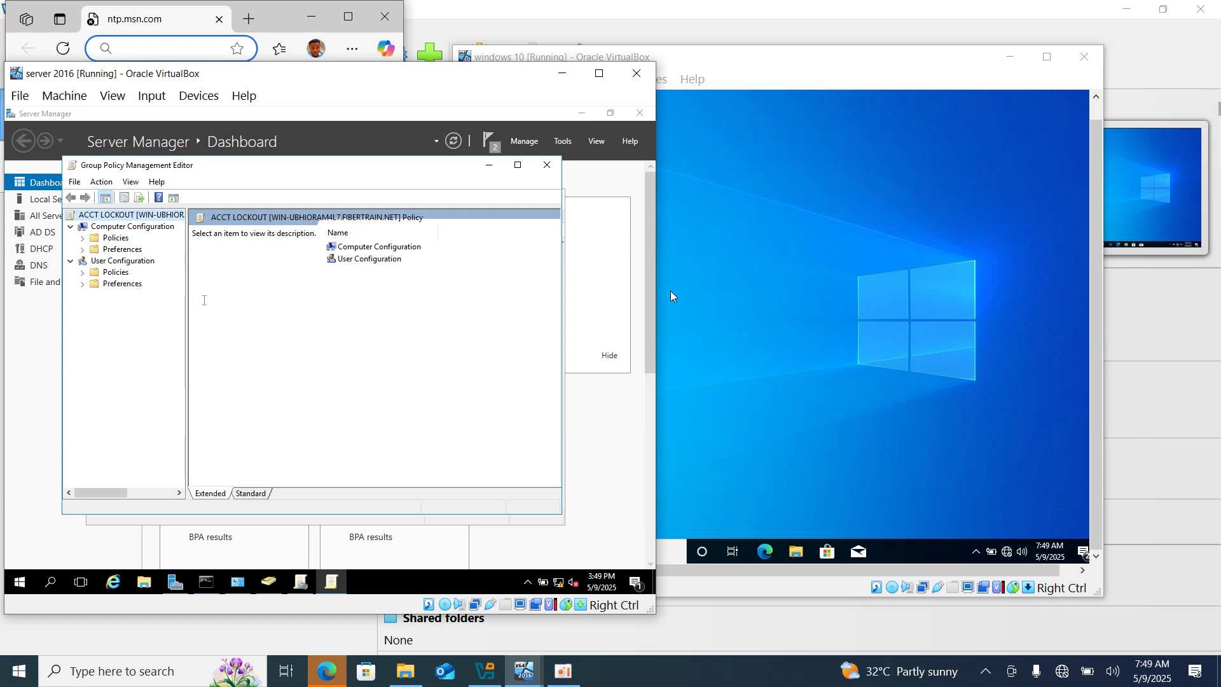
left_click(82, 239)
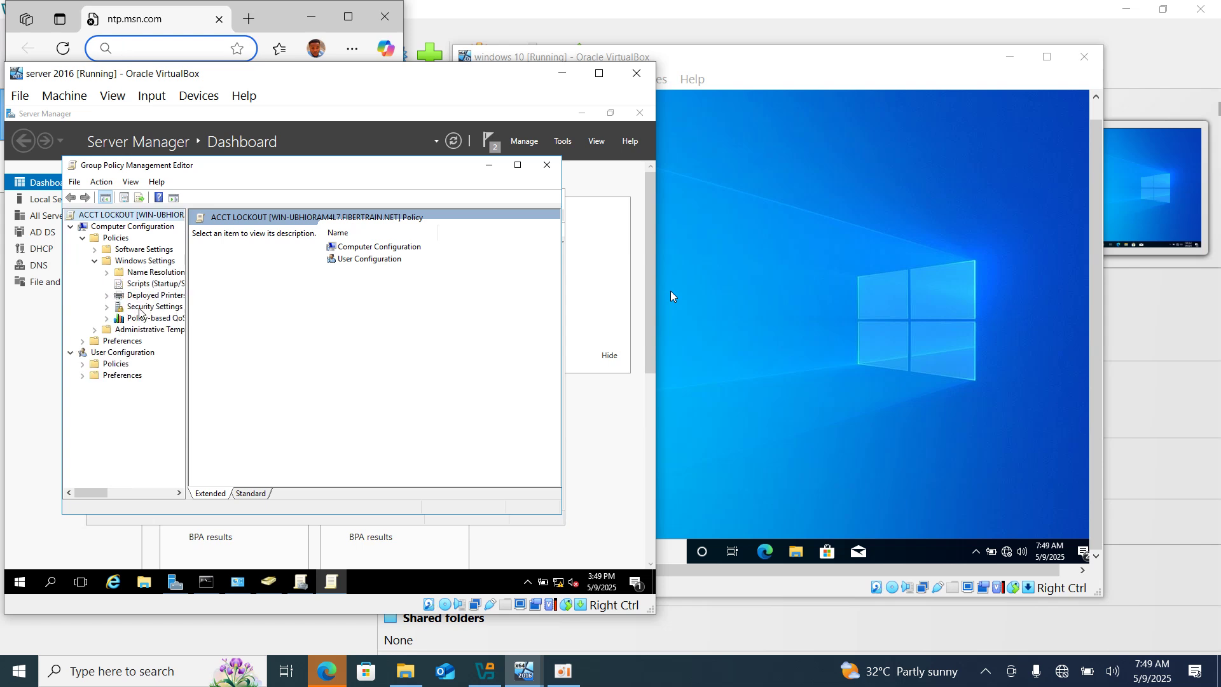
left_click(108, 307)
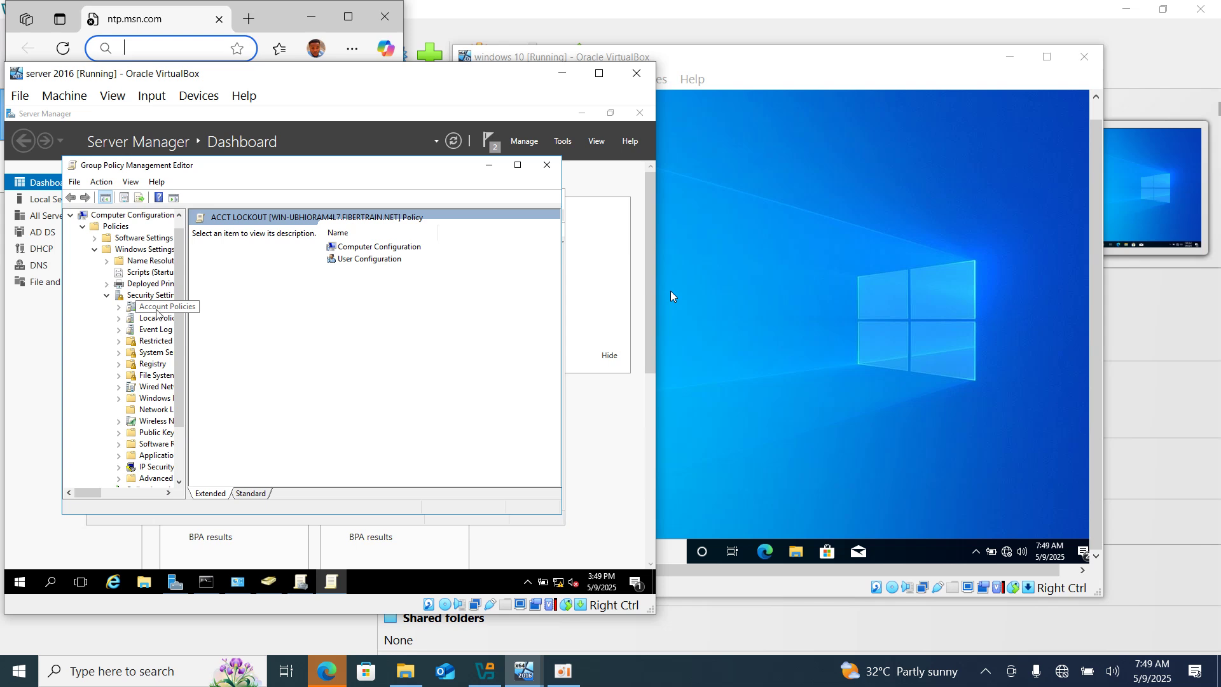
double_click(147, 307)
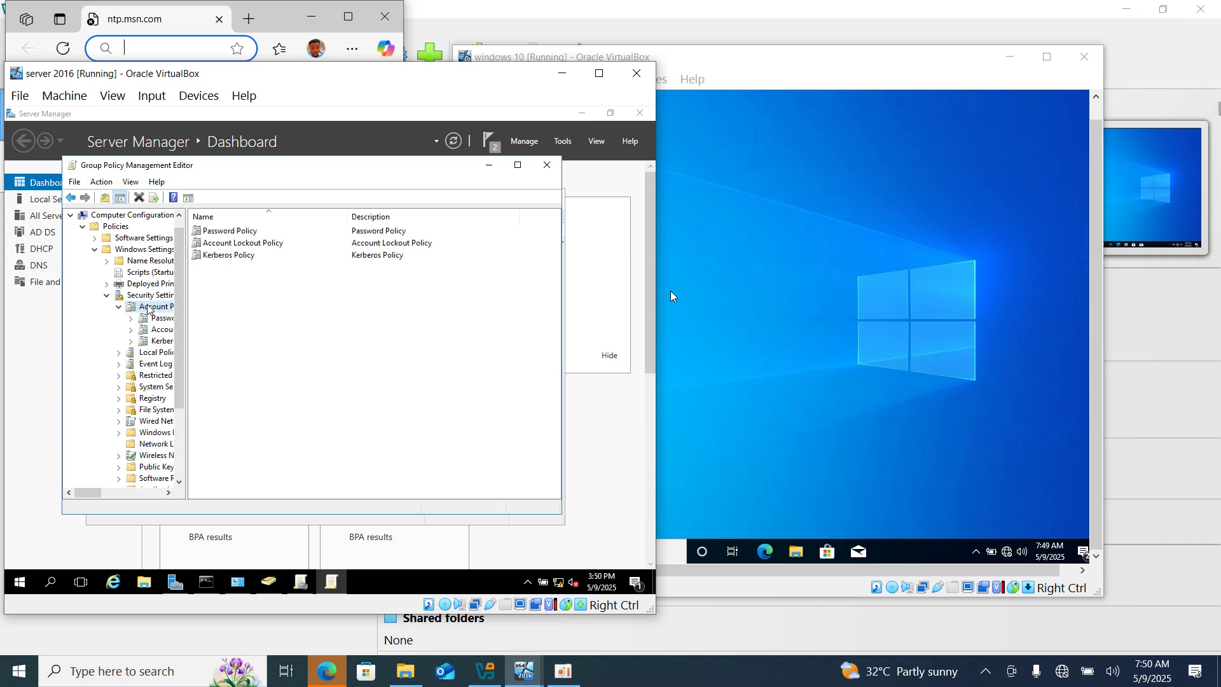
double_click(240, 247)
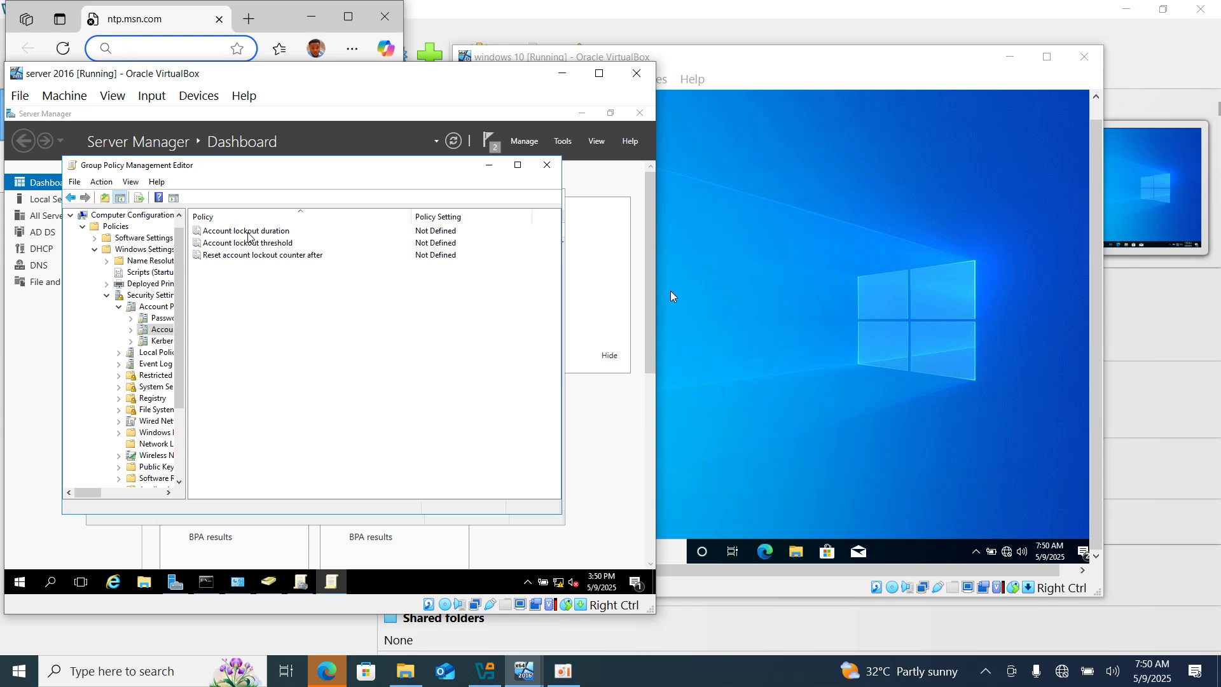
- Define the account lockout duration as 3 minutes and accept the suggested values for the related lockout policies
left_click(268, 233)
double_click(268, 233)
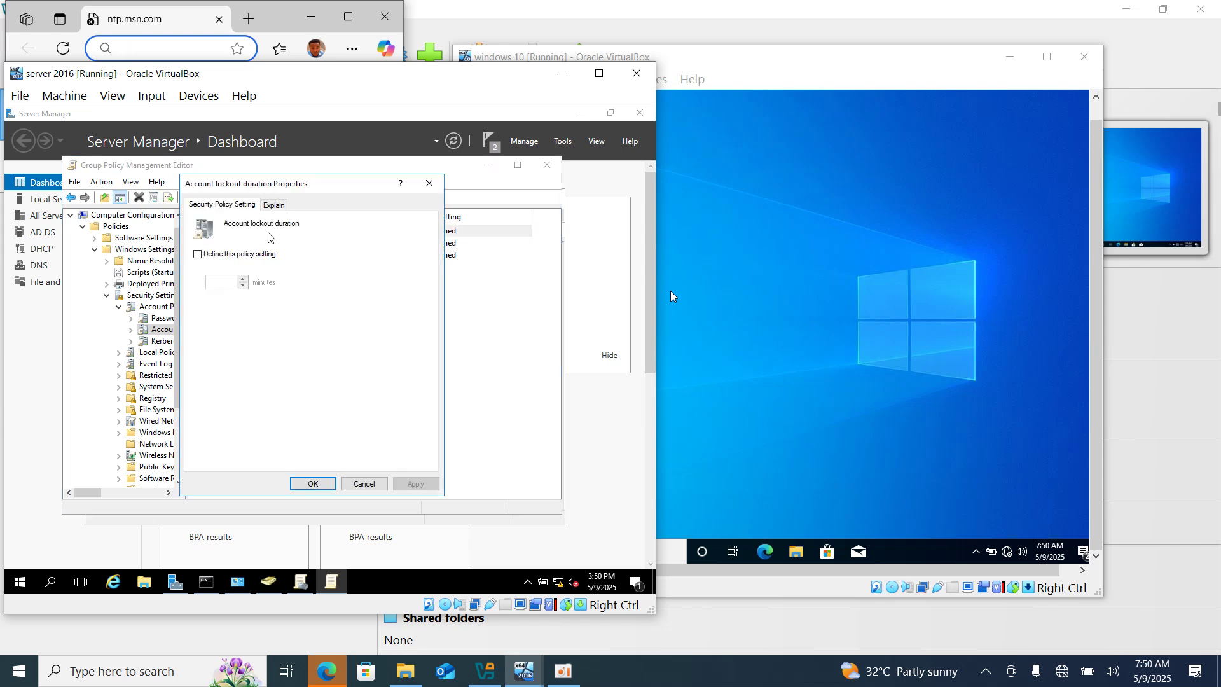
left_click(198, 255)
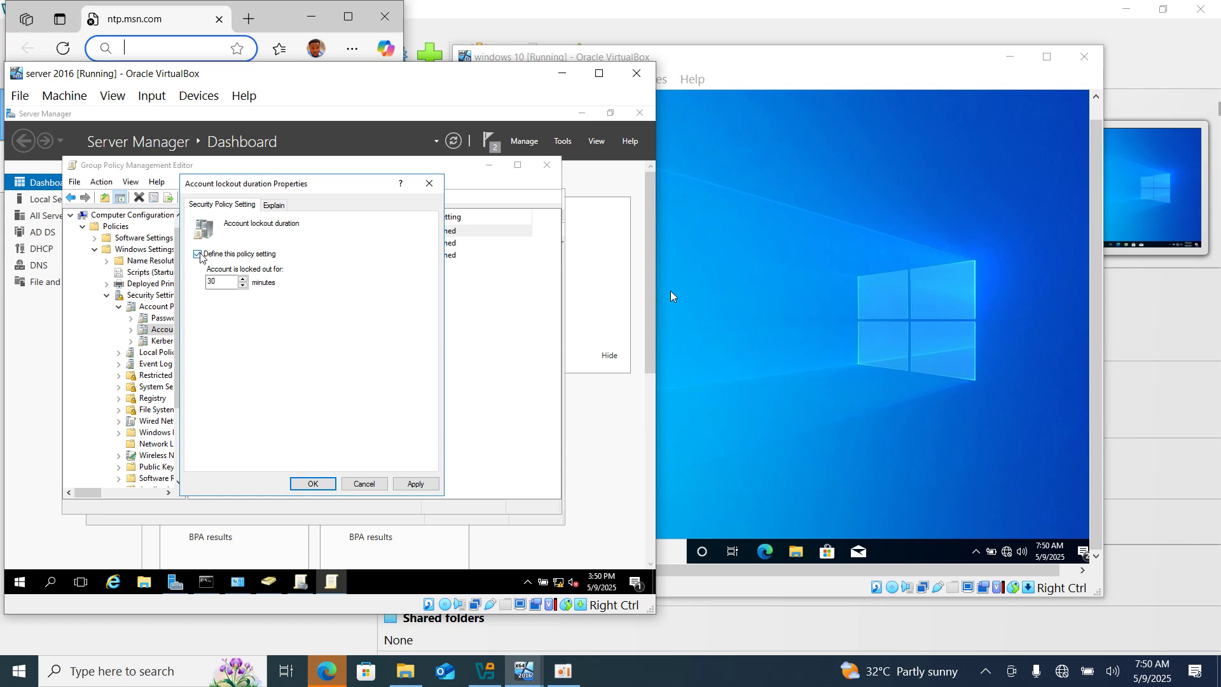
left_click(222, 282)
key("BackSpace")
key("BackSpace")
type("3")
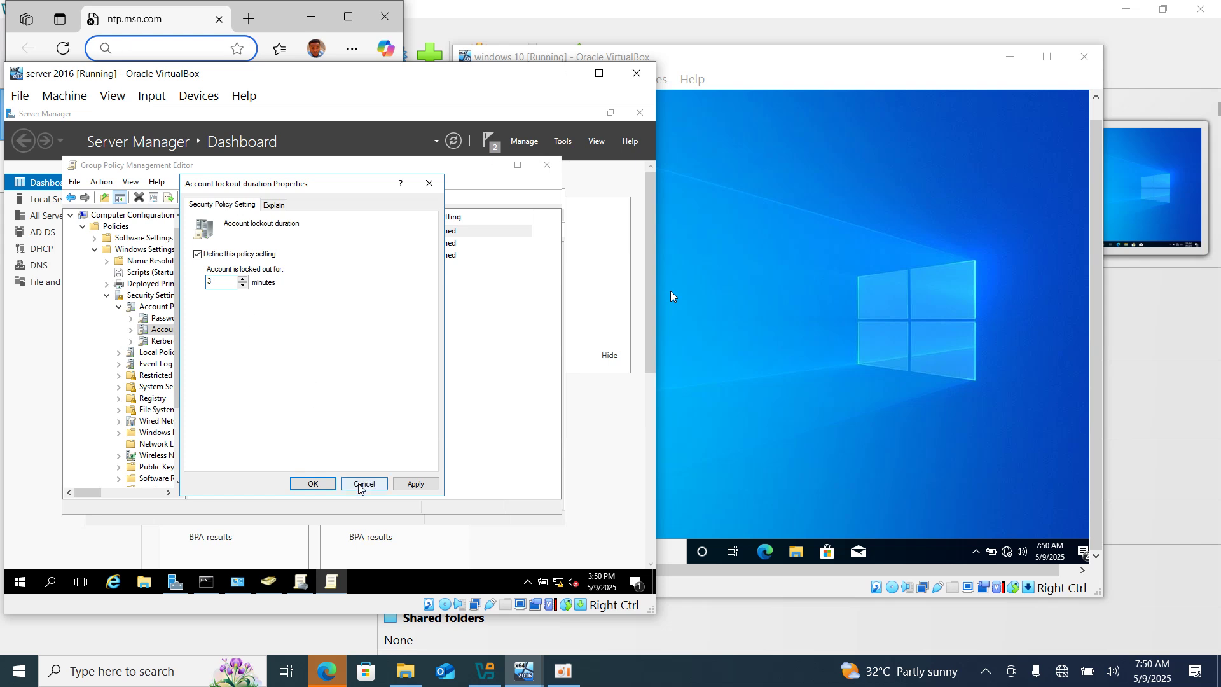
left_click(415, 485)
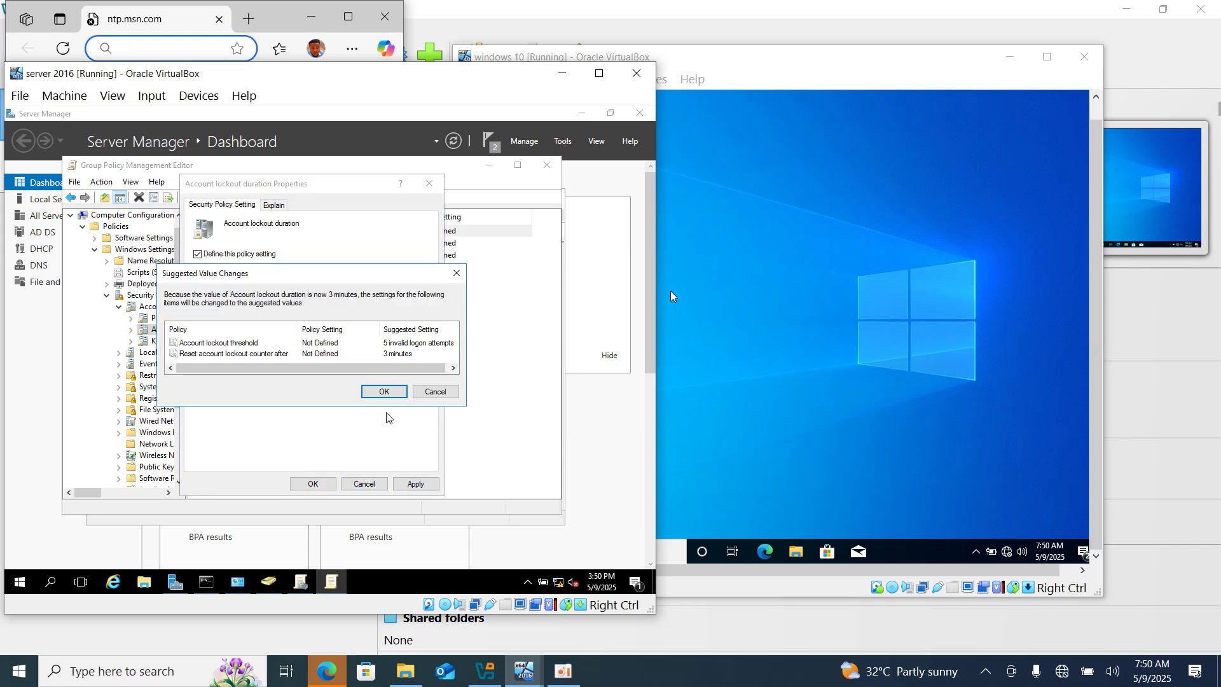
left_click(383, 392)
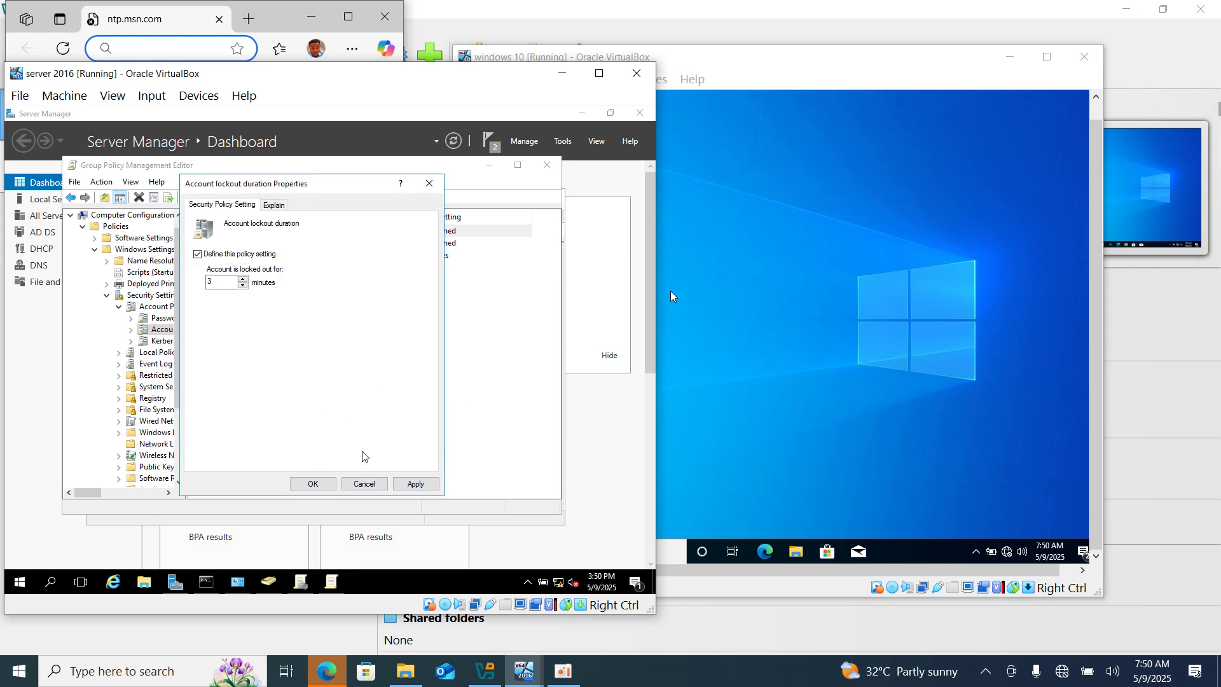
left_click(314, 487)
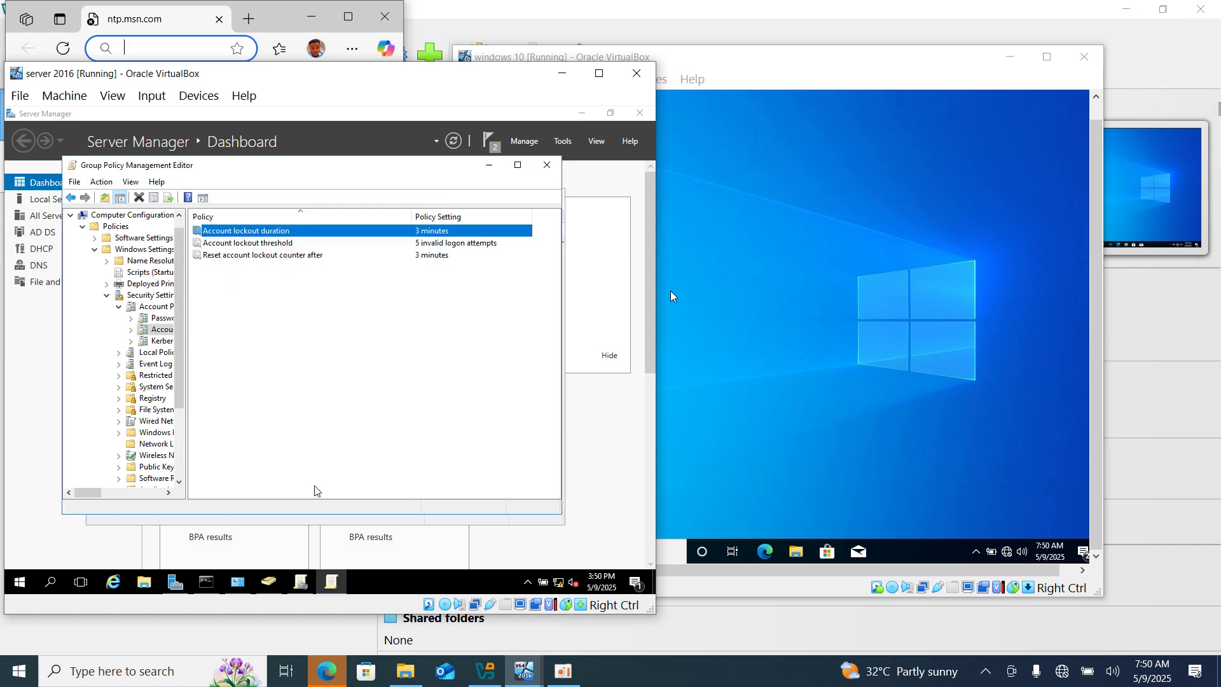
- Set the account lockout threshold to 3 invalid logon attempts
left_click(242, 245)
double_click(242, 245)
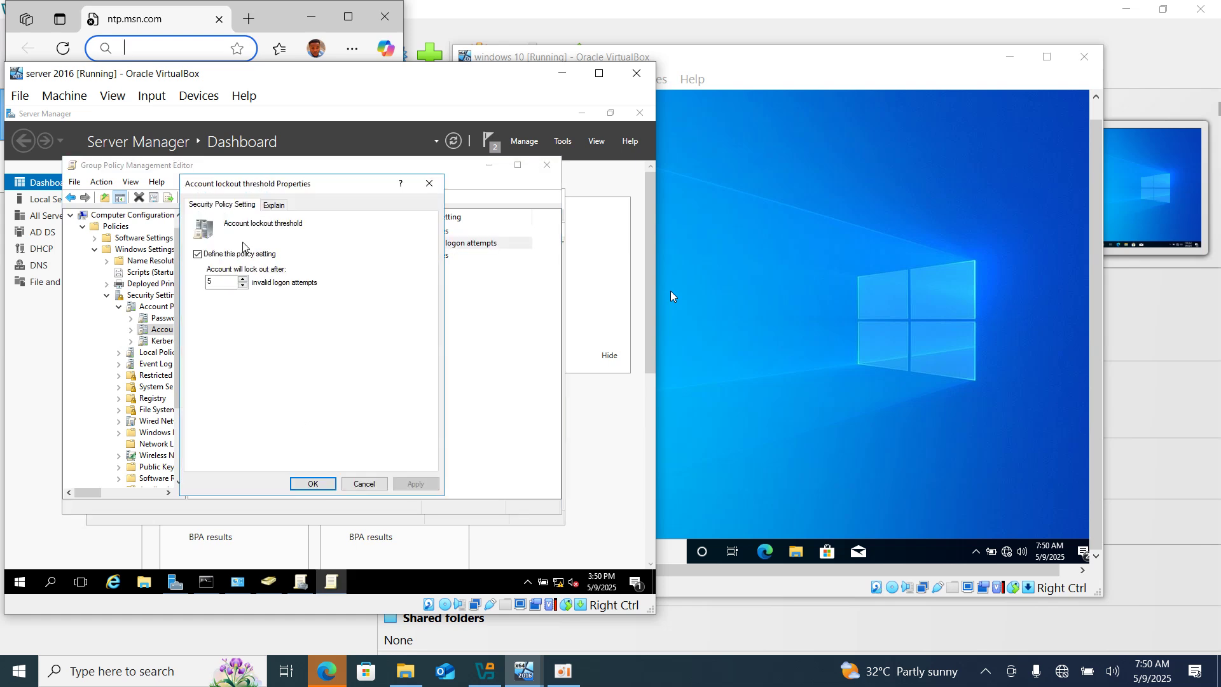
left_click(224, 282)
key("BackSpace")
type("3")
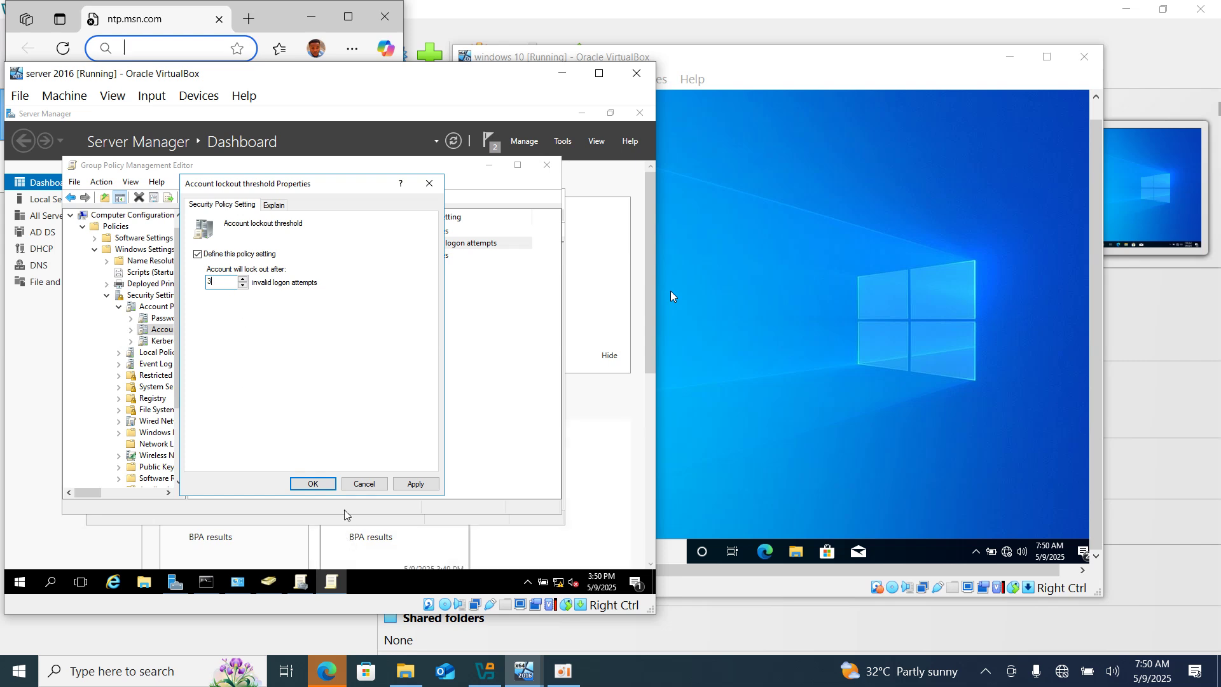
left_click(416, 484)
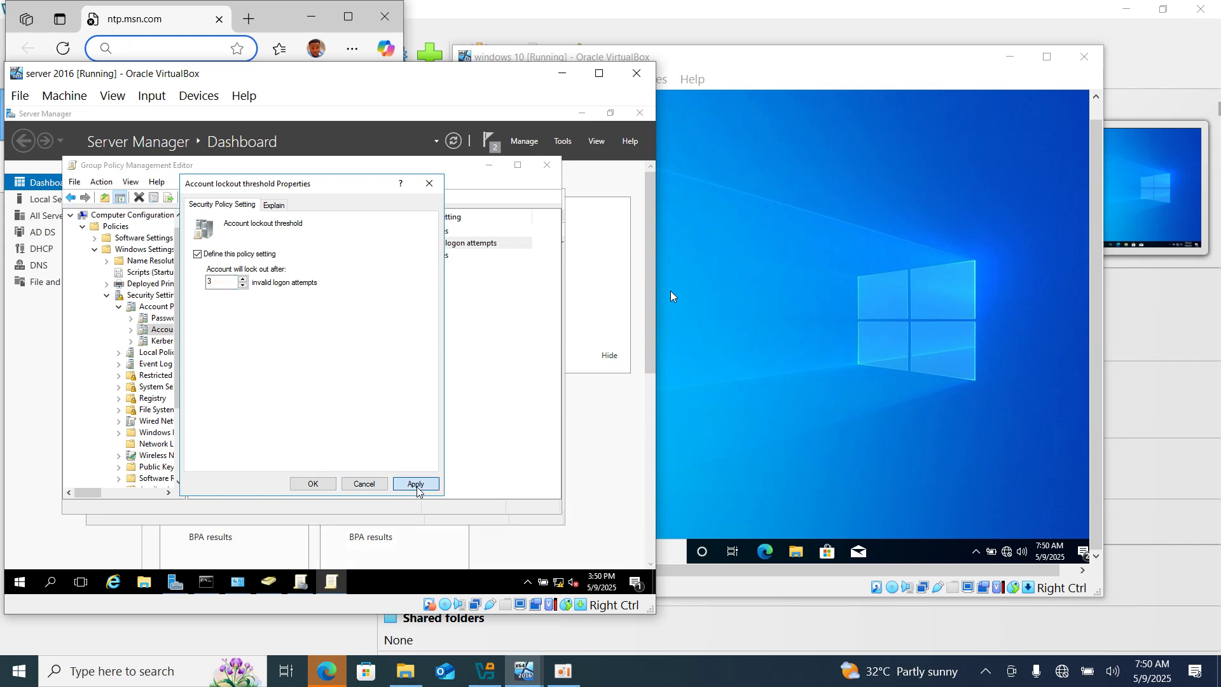
left_click(315, 484)
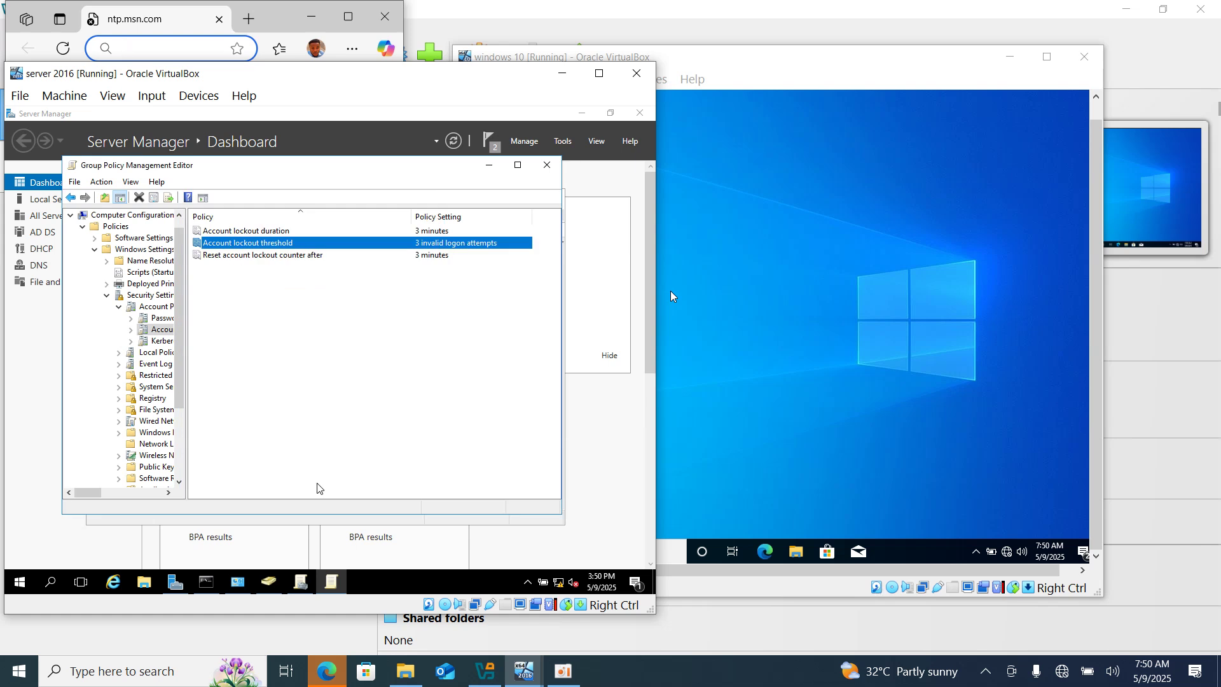
- Check the setting for resetting the account lockout counter and close the policy editor
double_click(295, 255)
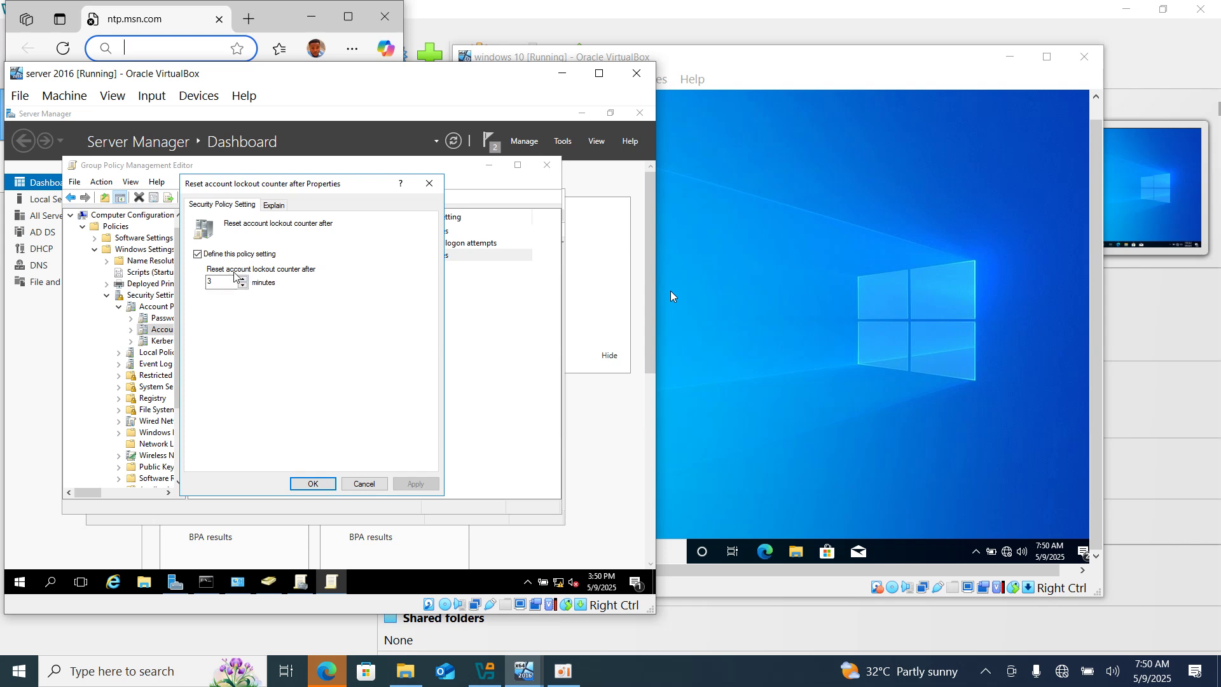
left_click(311, 483)
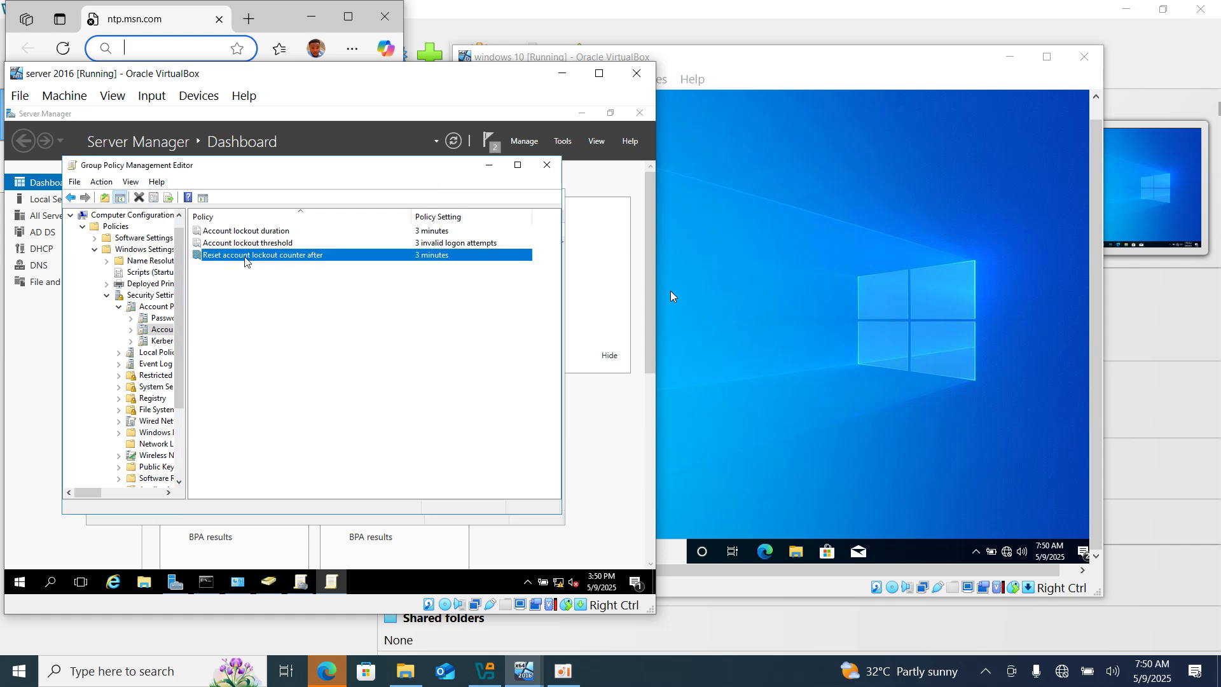
left_click(548, 166)
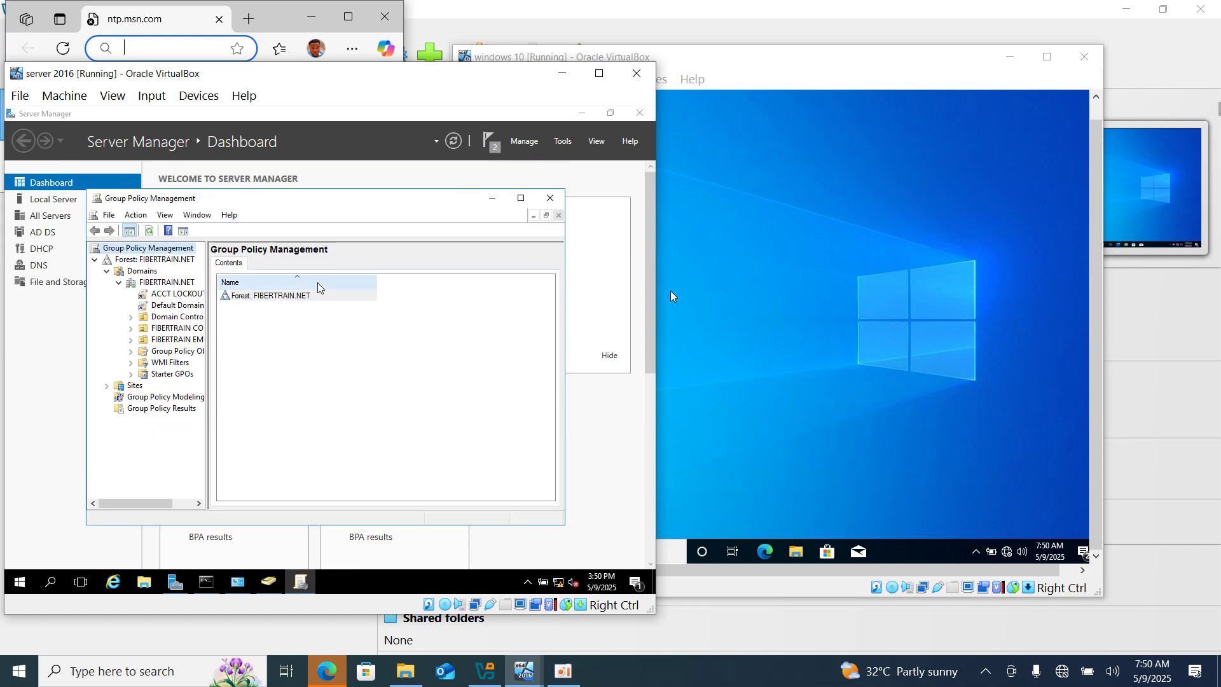
- Set the ACCT LOCKOUT policy link on the FIBERTRAIN.NET domain to Enforced
right_click(160, 296)
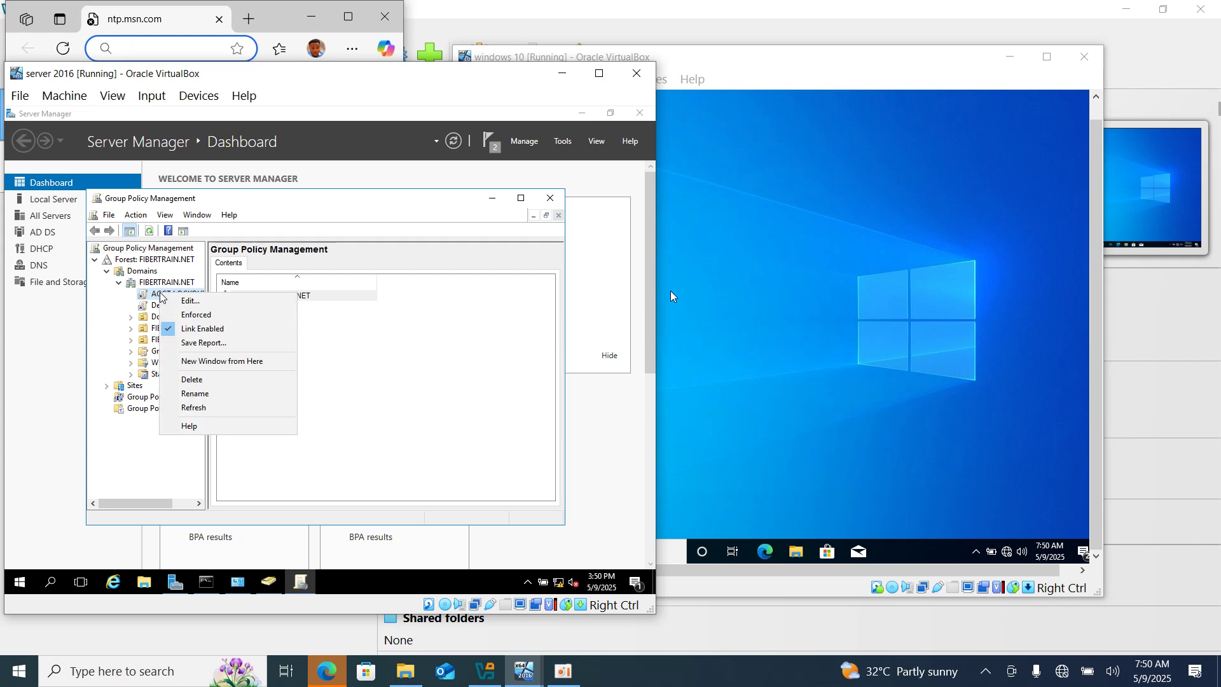
key("Escape")
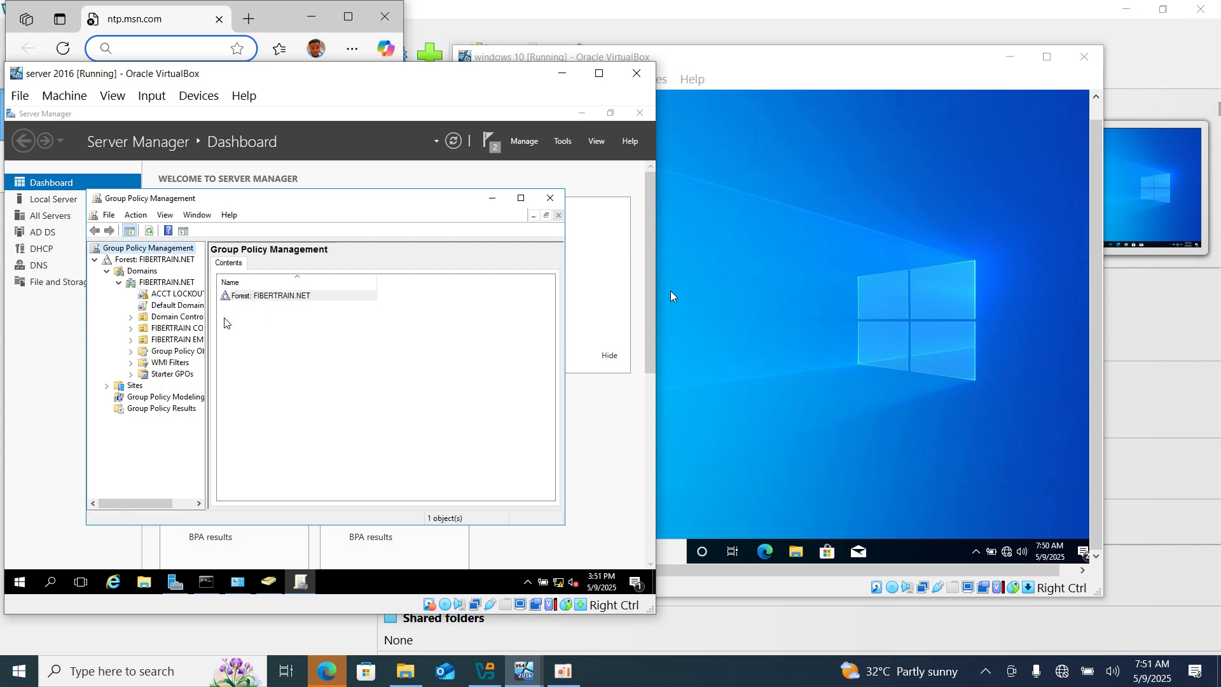
- Run GPUPDATE /FORCE in the server 2016 machine's Command Prompt
left_click(204, 581)
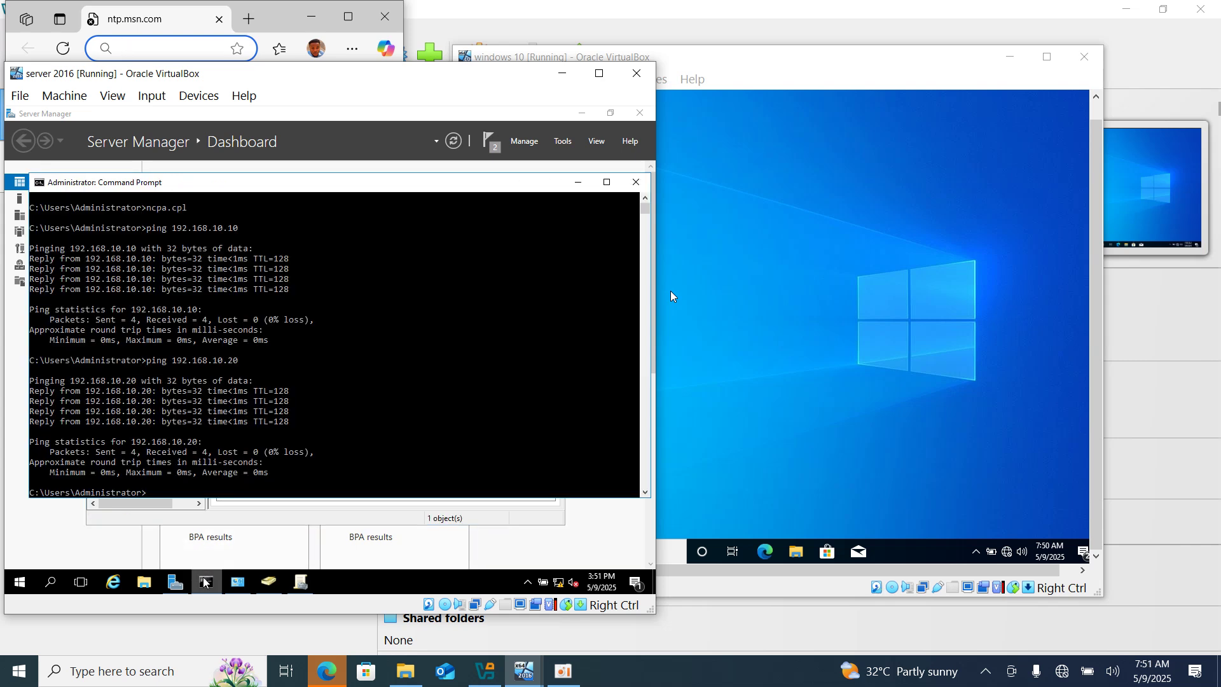
left_click(189, 474)
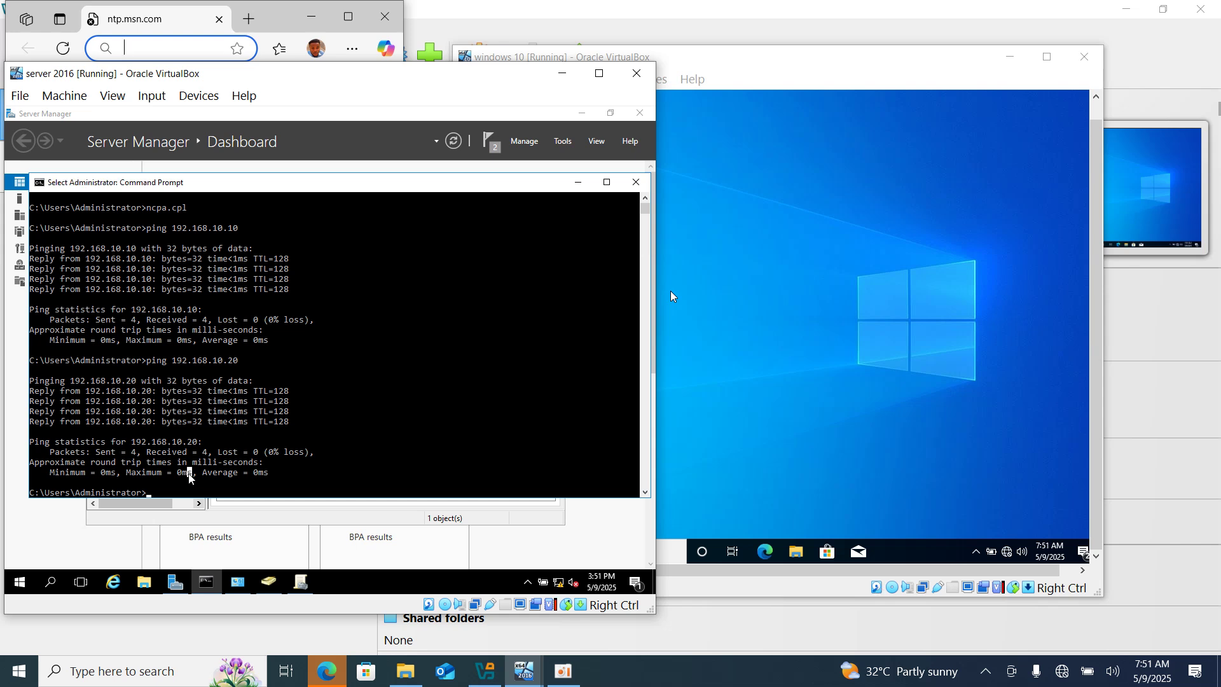
type("GPUPDATE /FORCE")
key("Return")
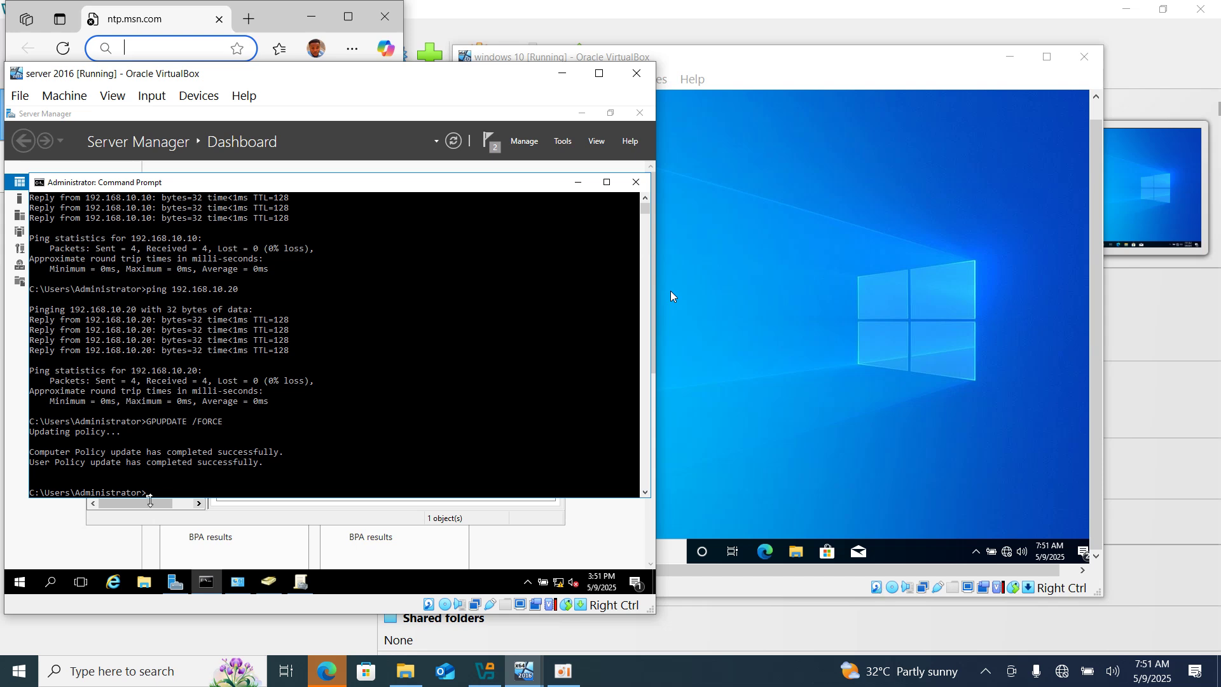
- Restart the server 2016 virtual machine from within Windows
left_click(19, 582)
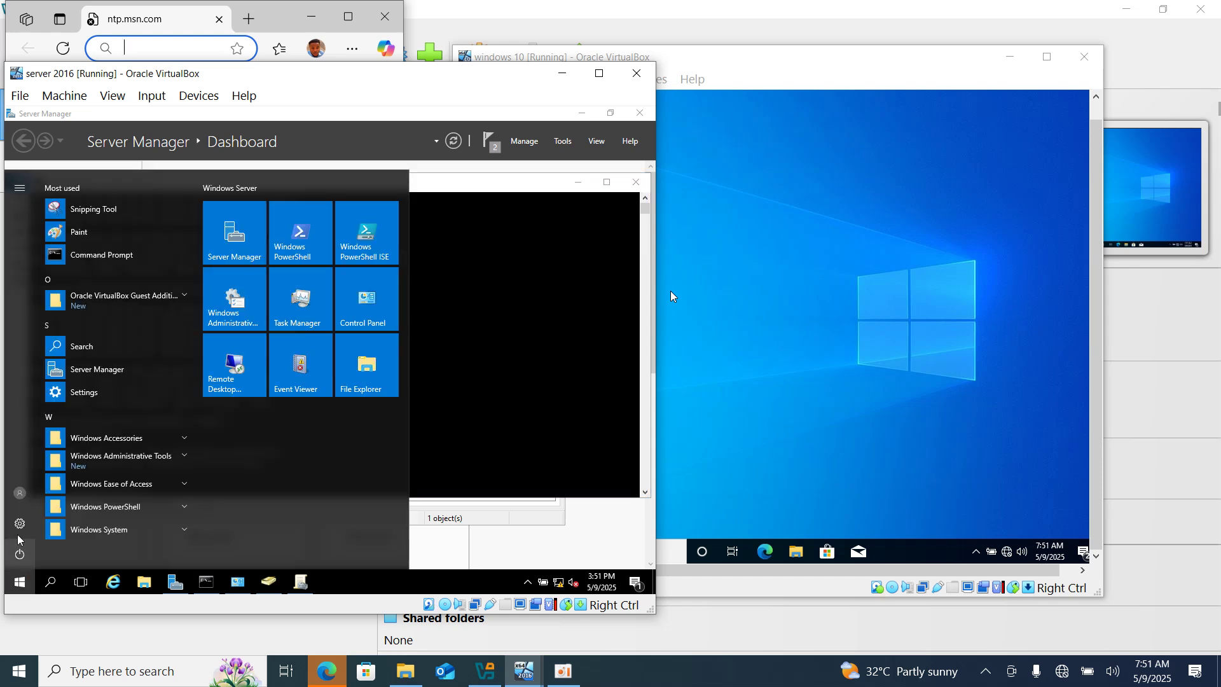
left_click(21, 556)
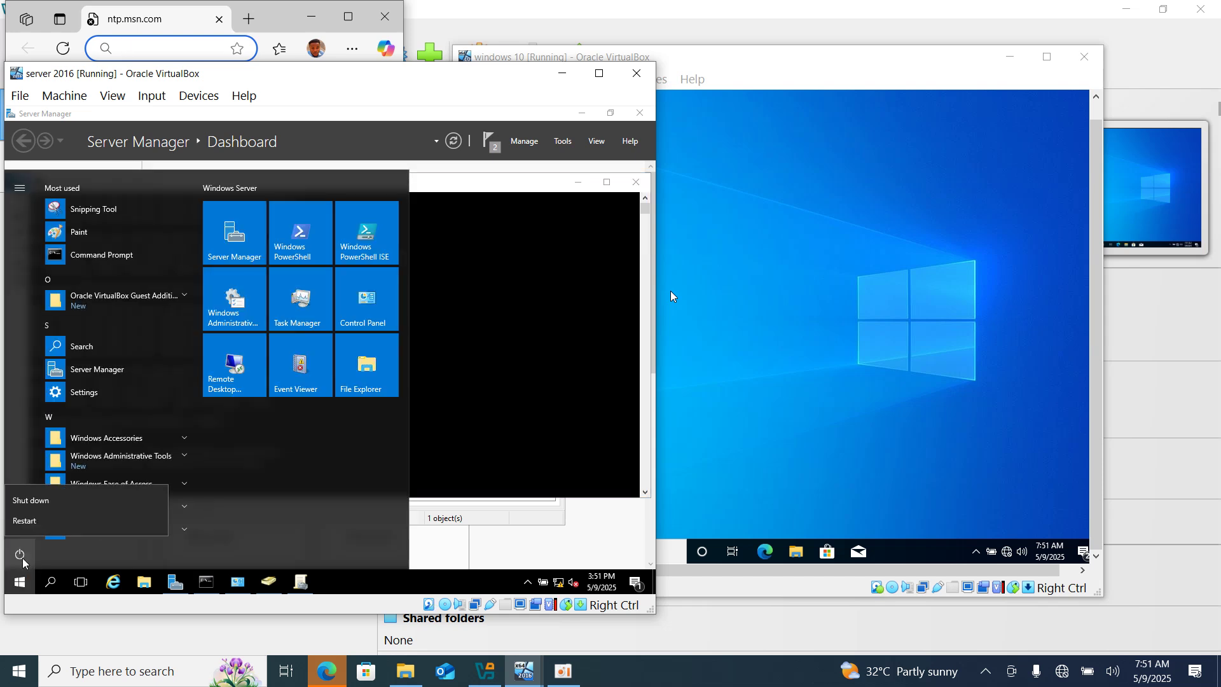
left_click(51, 523)
left_click(194, 521)
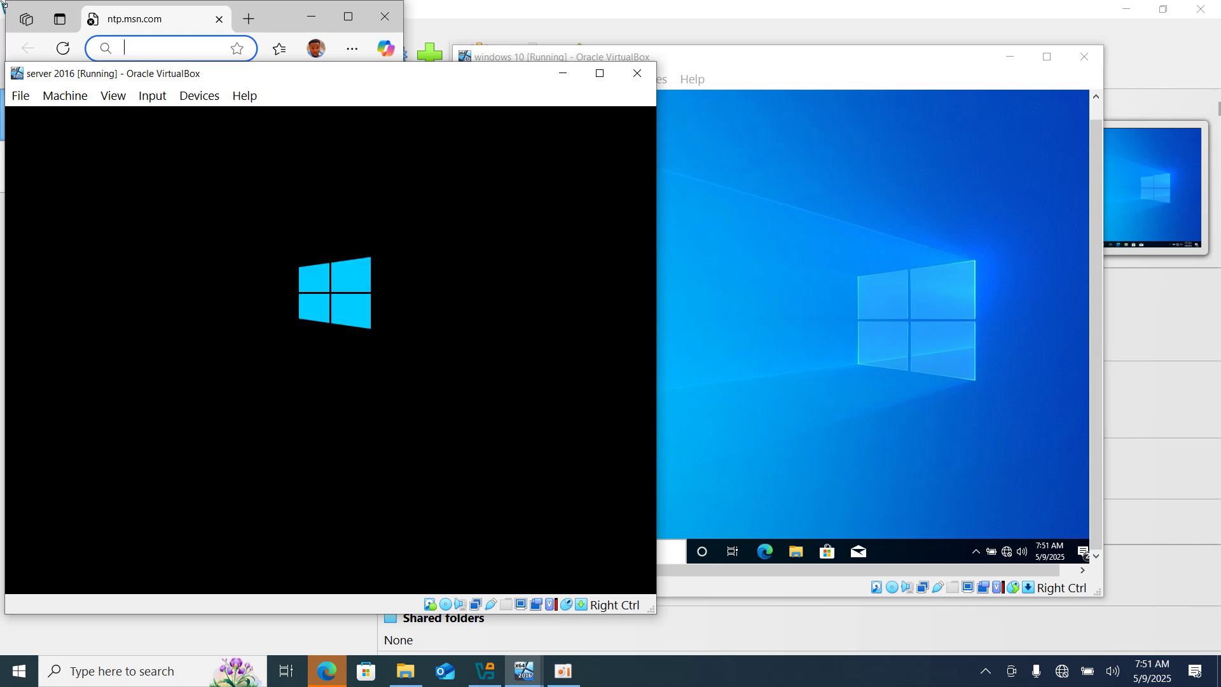
- Switch to the windows 10 virtual machine and open Command Prompt by searching for cmd
left_click_drag(126, 3, 125, 29)
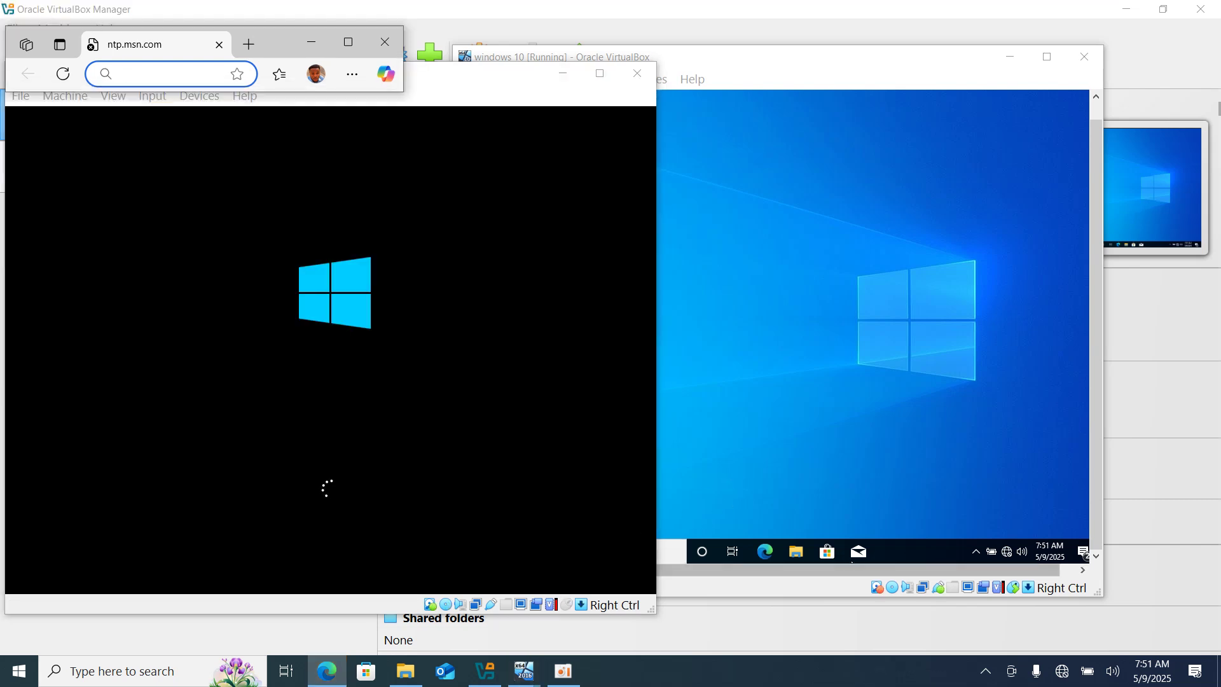
left_click(864, 418)
left_click(613, 551)
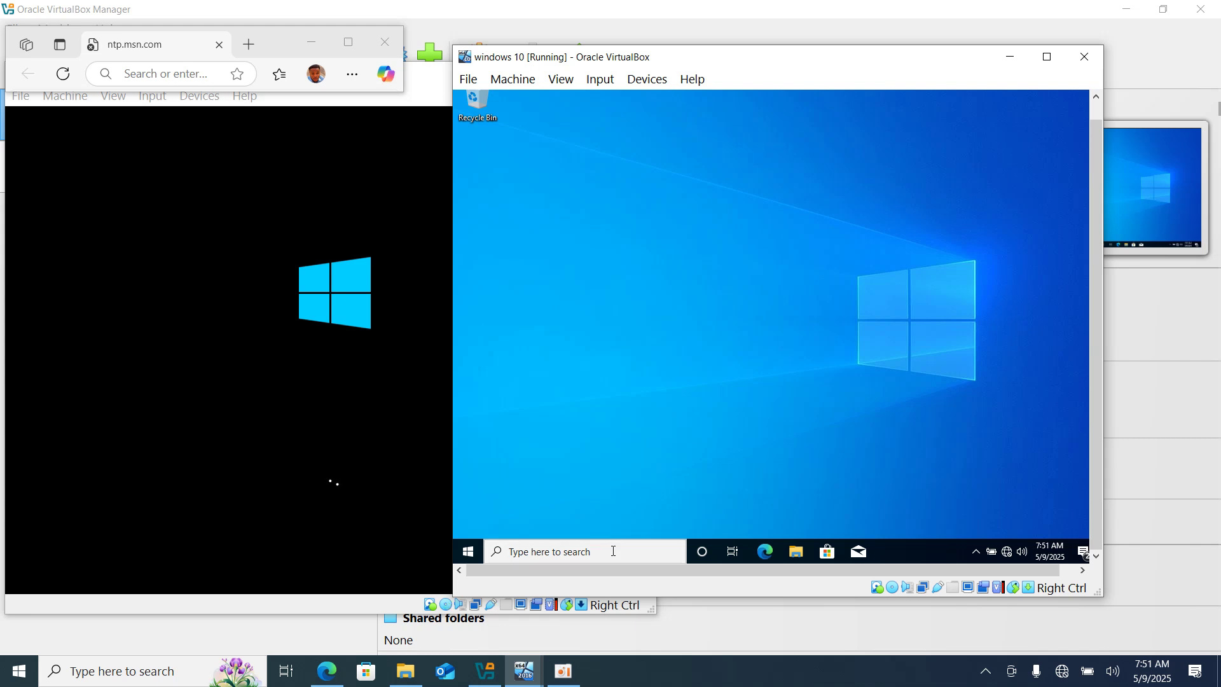
type("cmd")
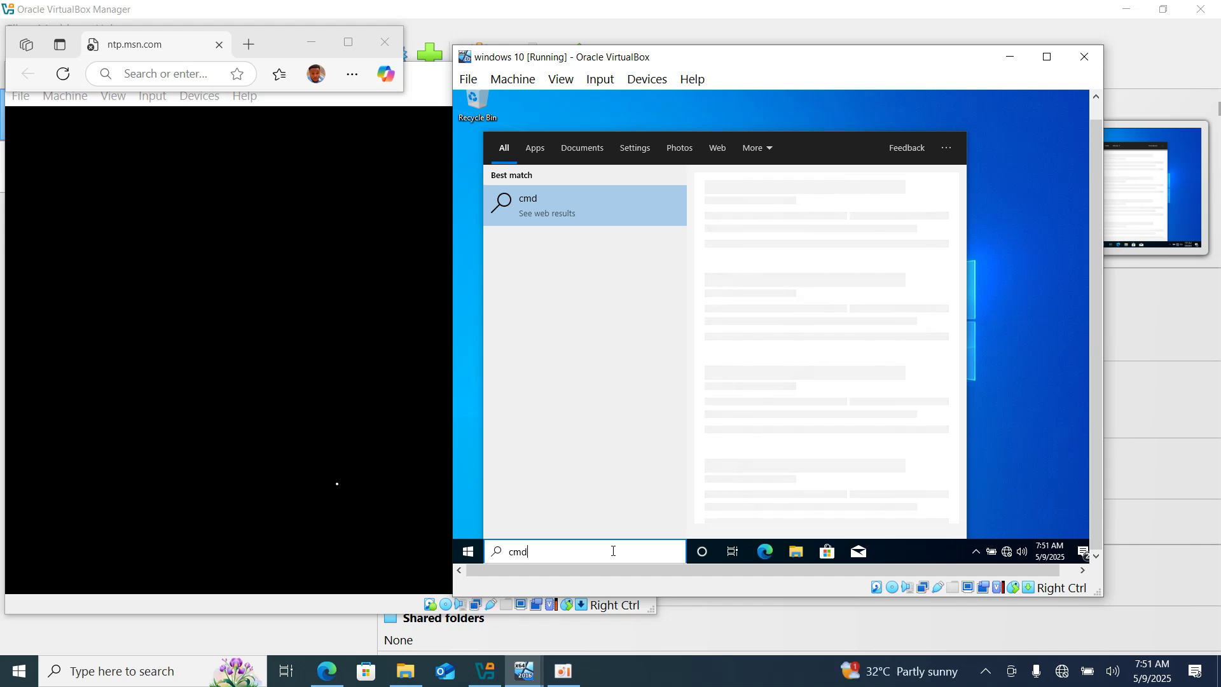
key("Escape")
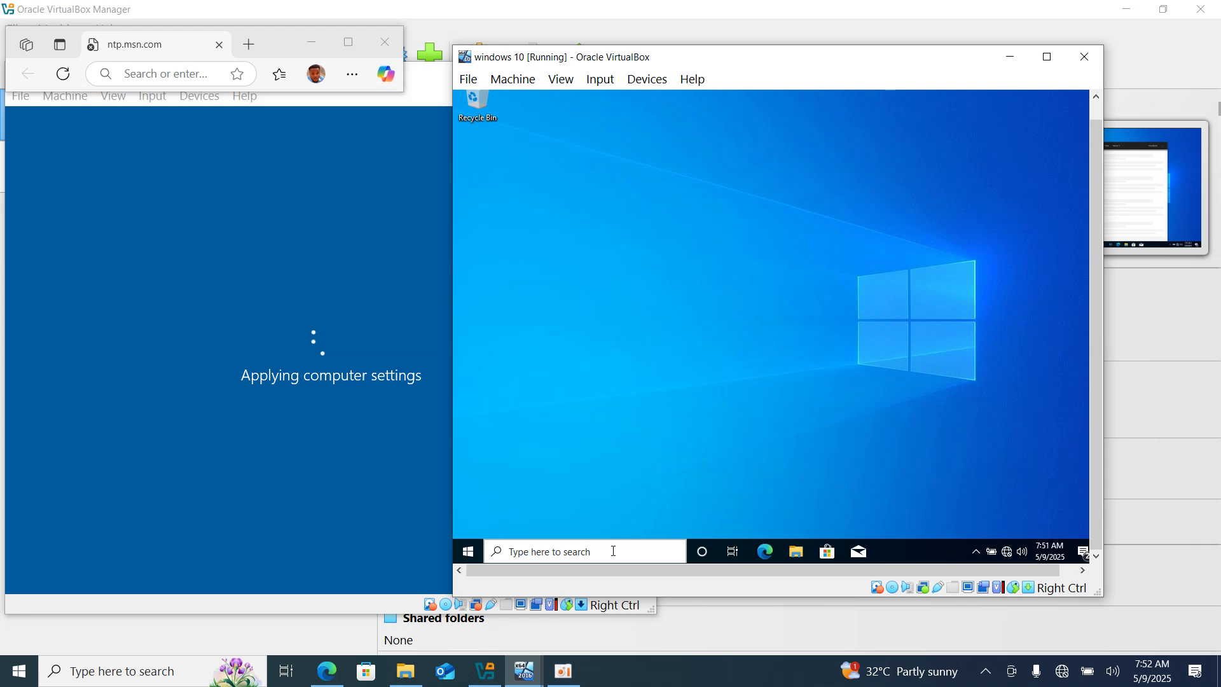
left_click(582, 550)
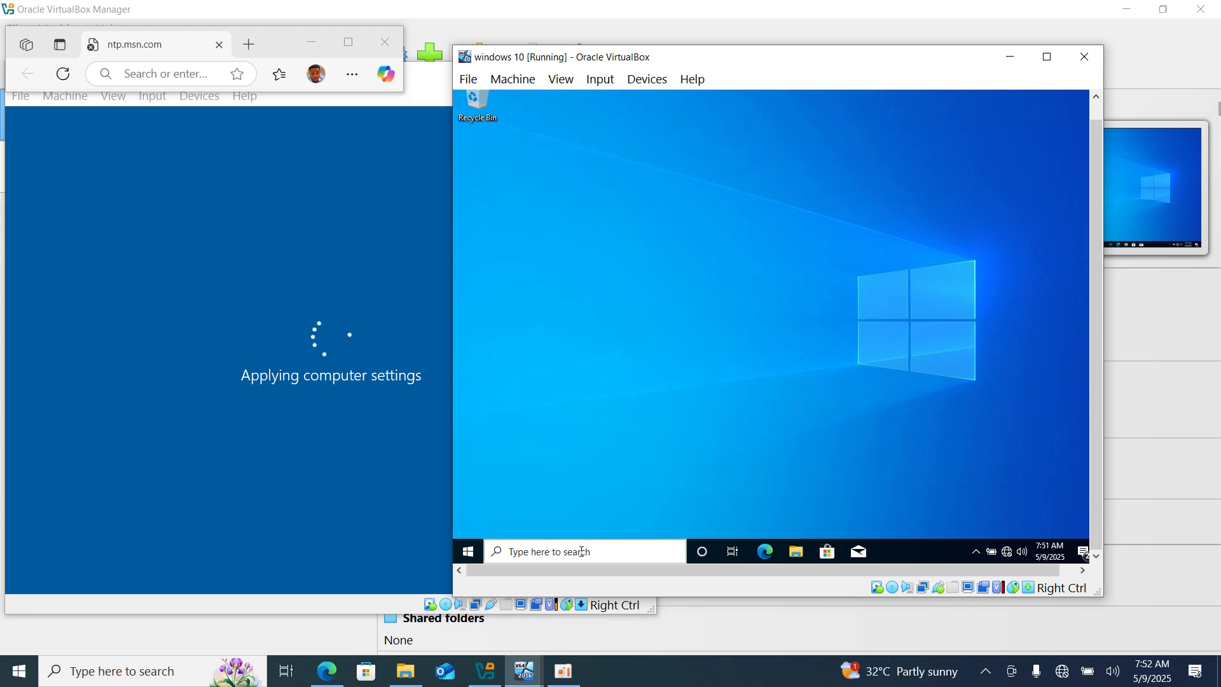
type("cmd")
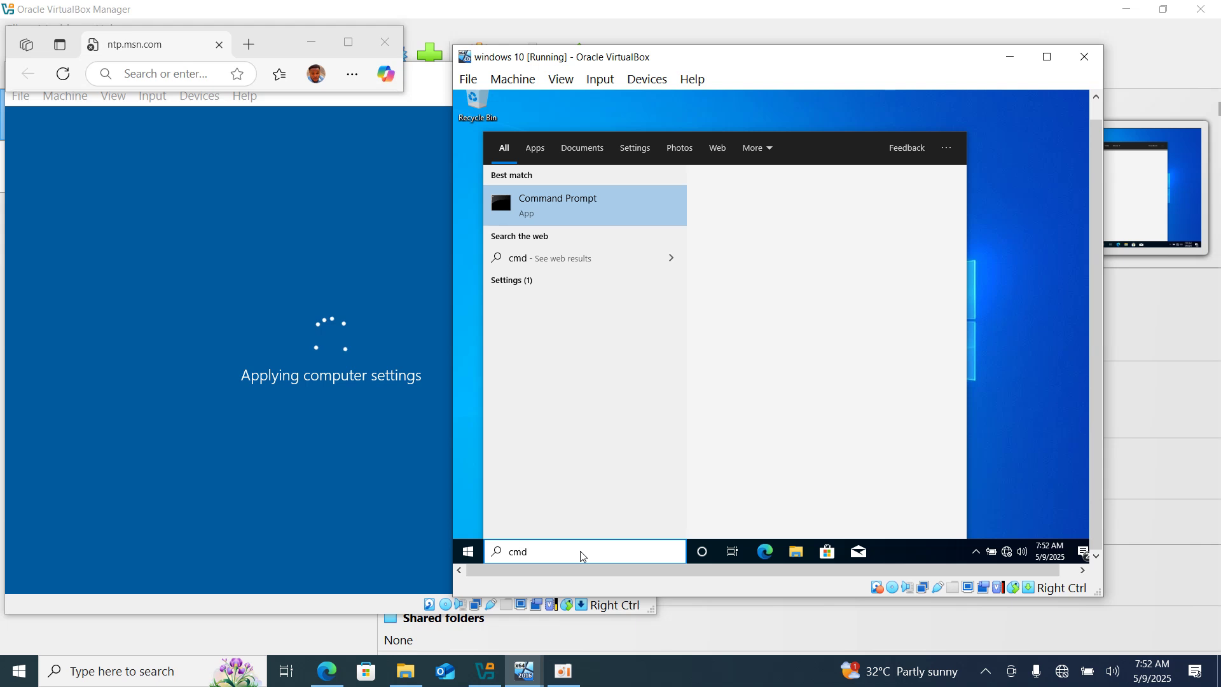
key("Return")
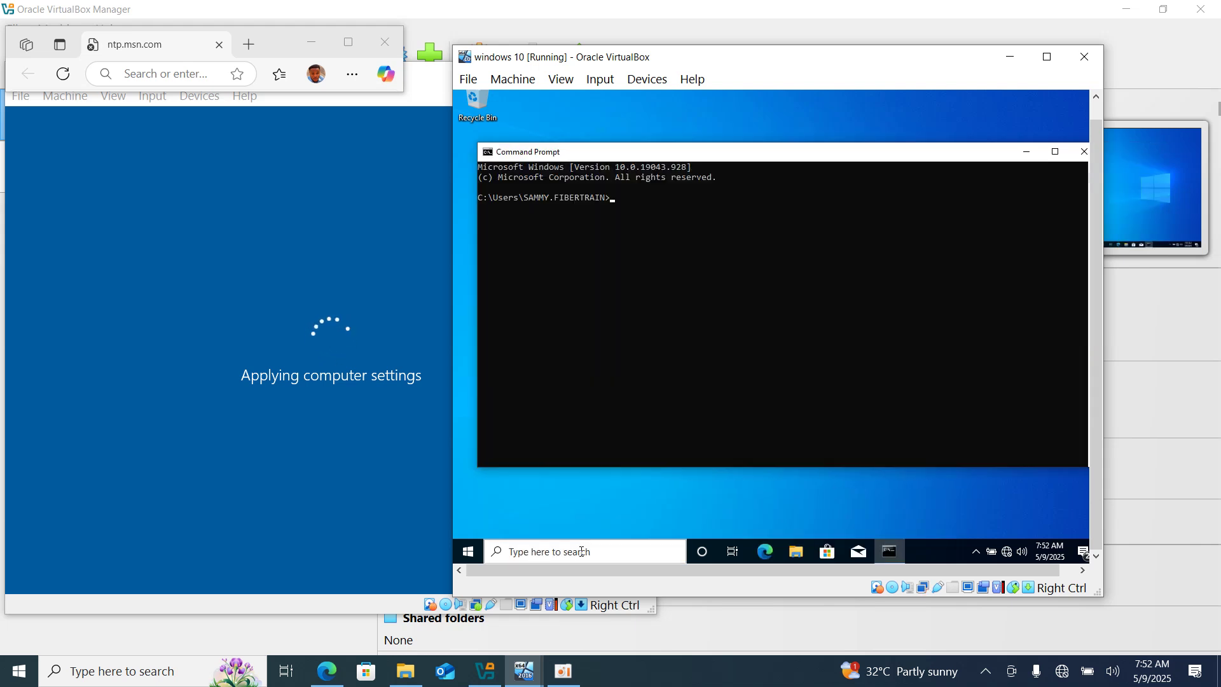
- Run gpupdate /force on the windows 10 machine and minimize the browser window that covers its desktop
type("gpupd")
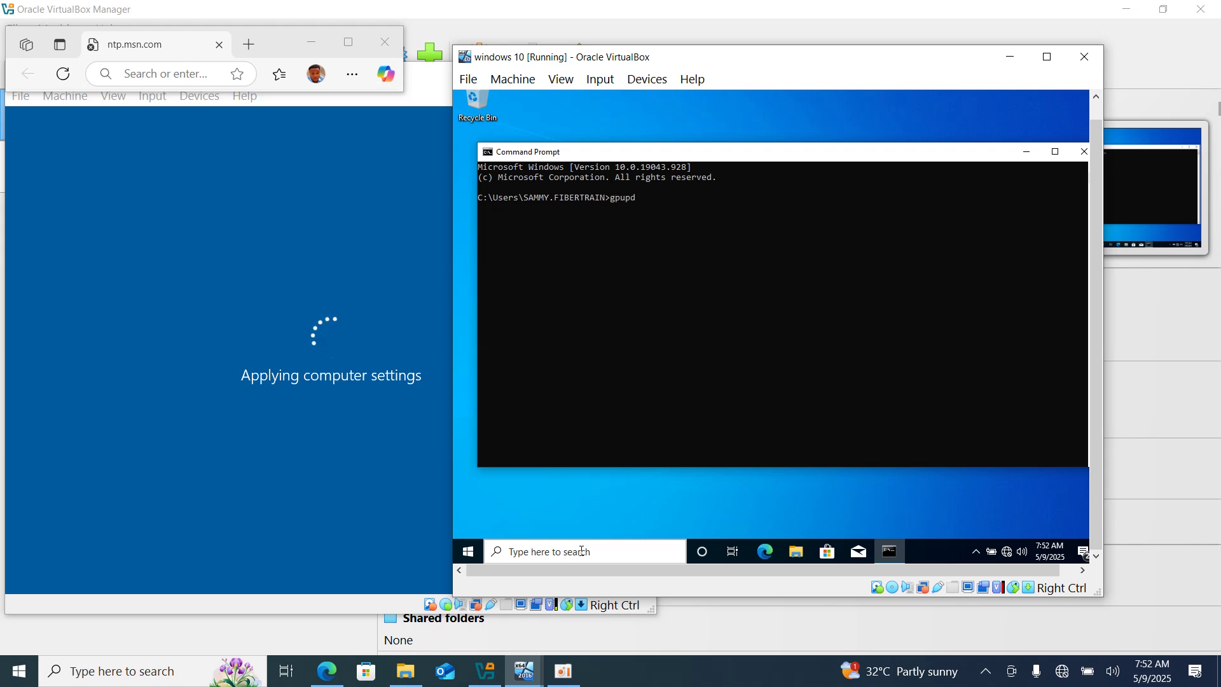
type("ate /force")
key("Return")
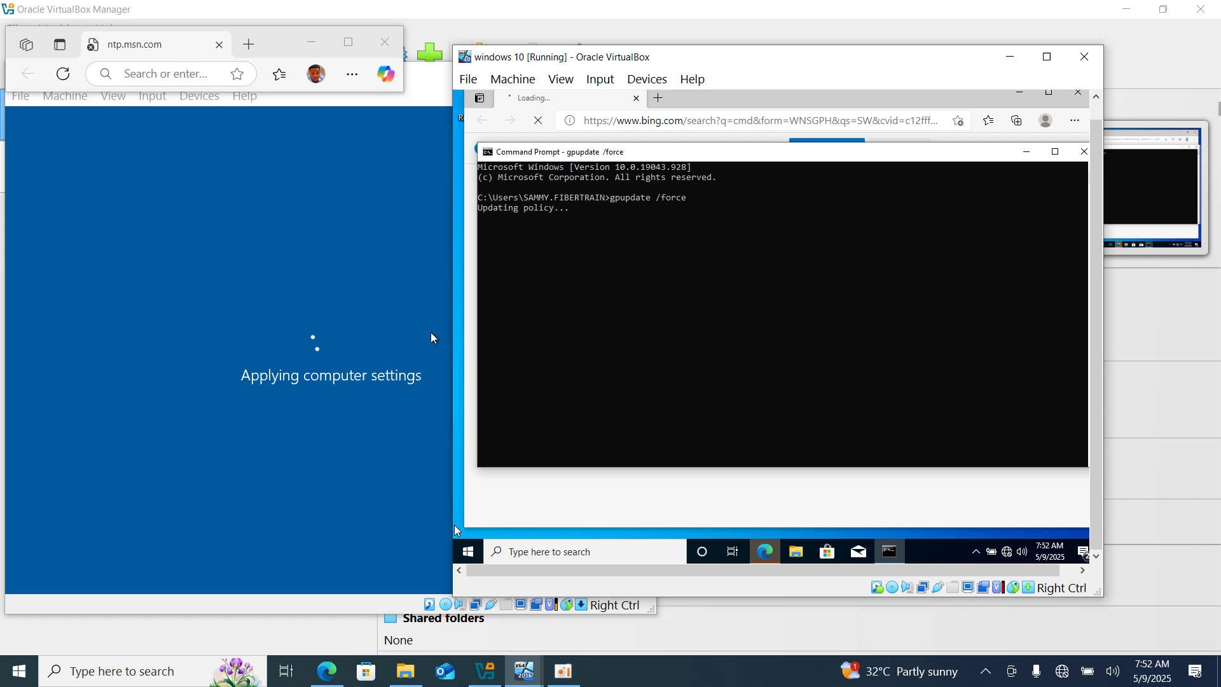
left_click(1022, 96)
left_click(1022, 96)
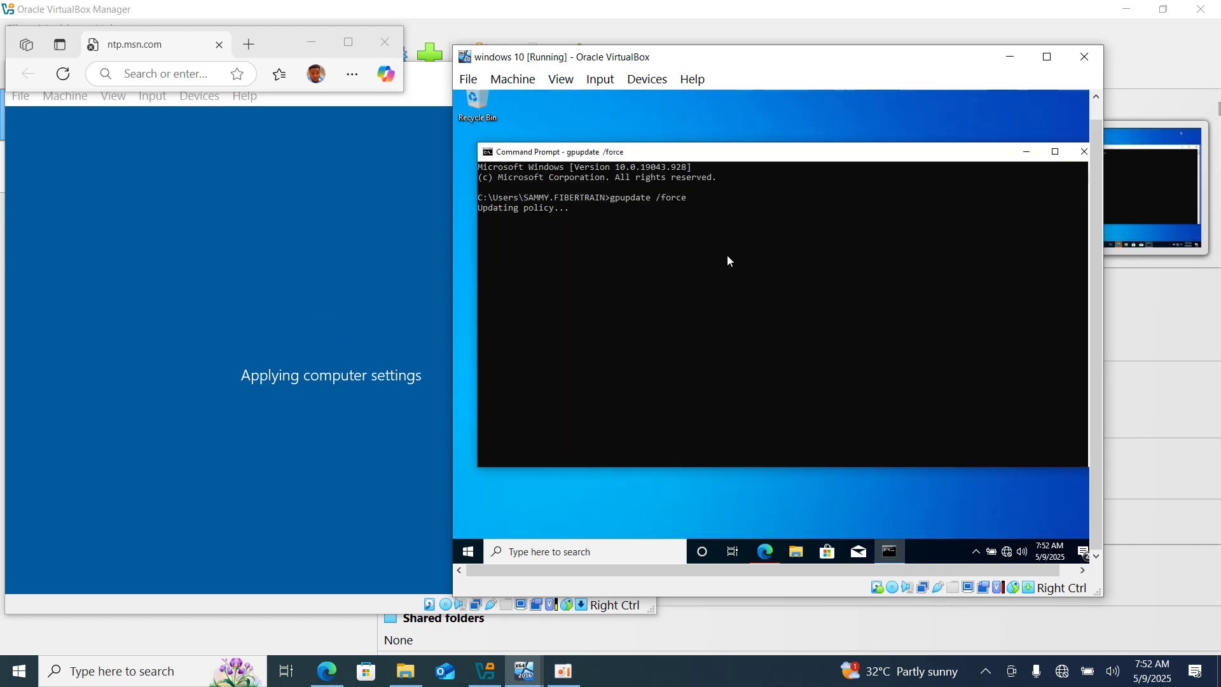
left_click(677, 246)
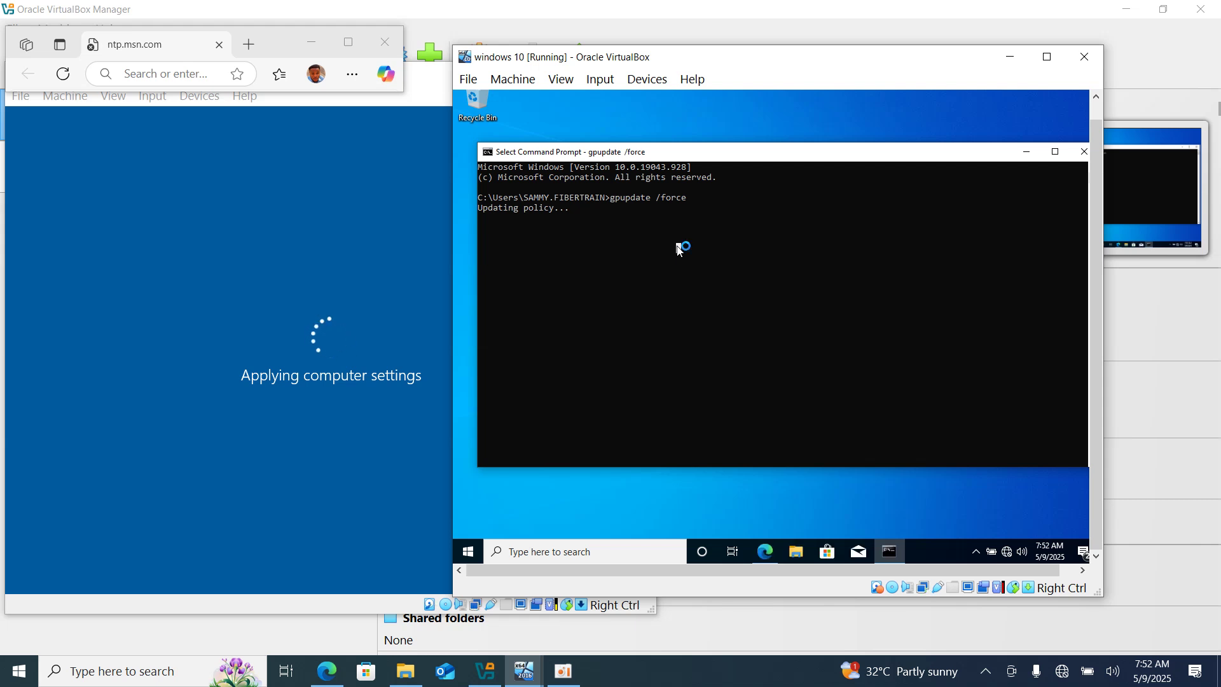
- Rearrange the windows 10 and server 2016 machine windows and minimize Oracle VirtualBox Manager
left_click_drag(764, 72, 819, 116)
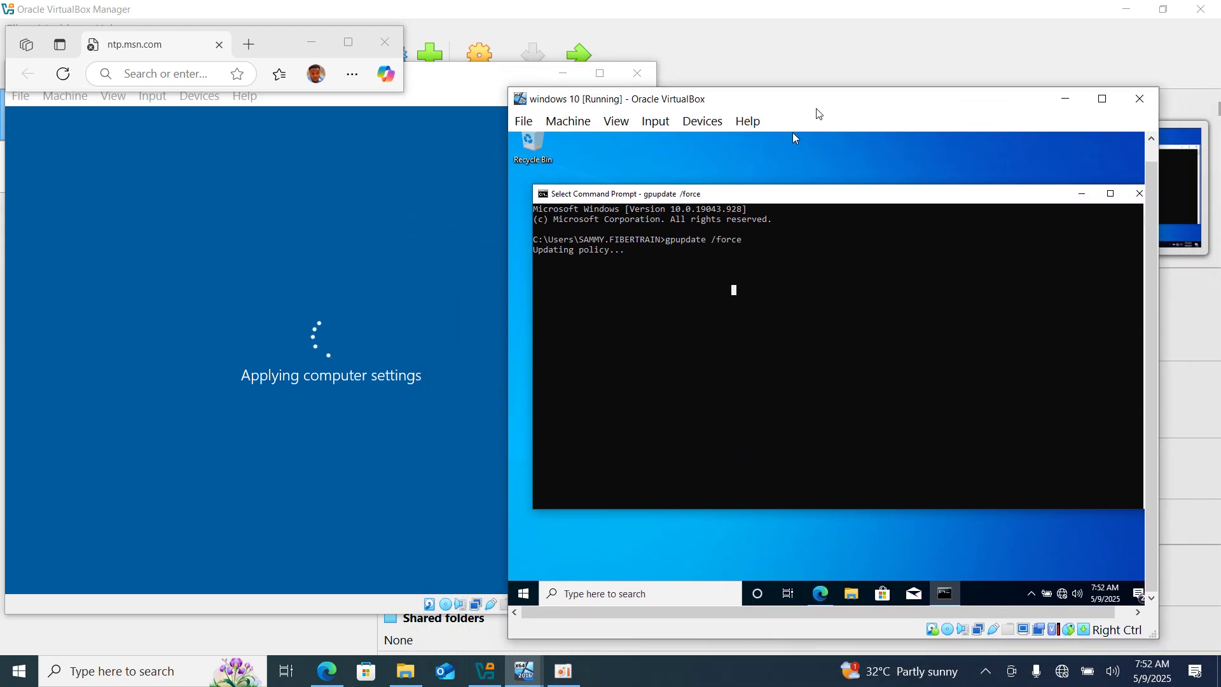
left_click(461, 89)
mouse_move(461, 89)
left_mouse_down()
mouse_move(414, 155)
mouse_move(460, 100)
left_mouse_up()
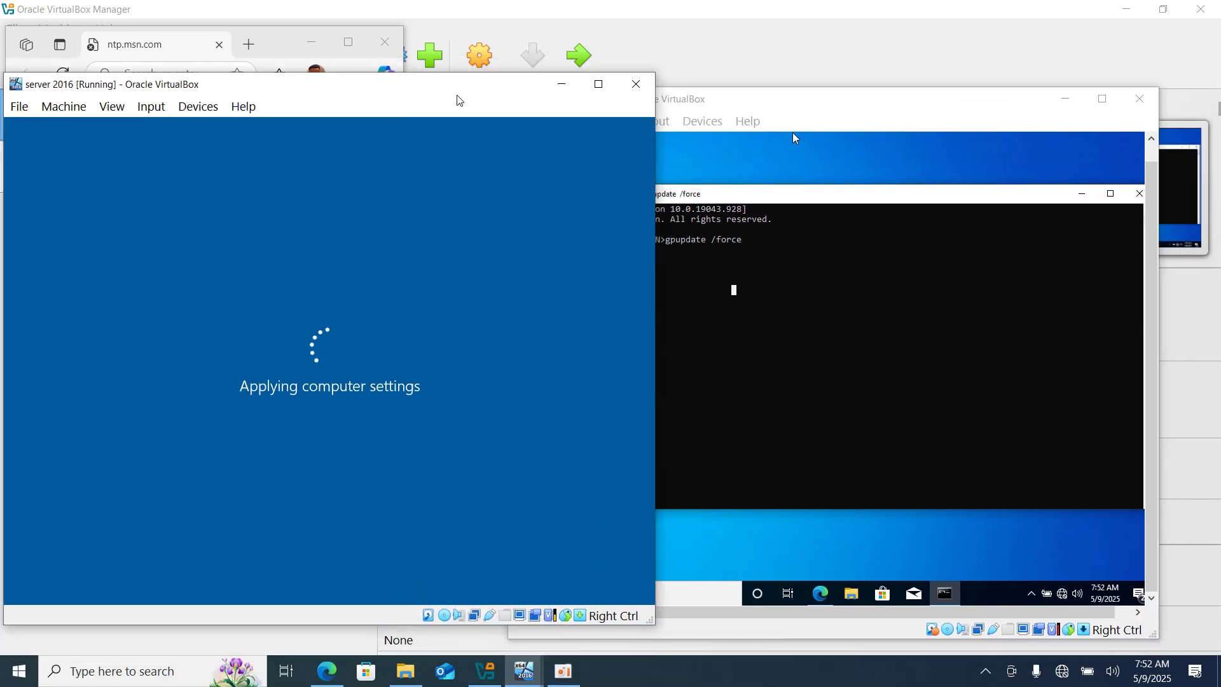
left_click(1126, 9)
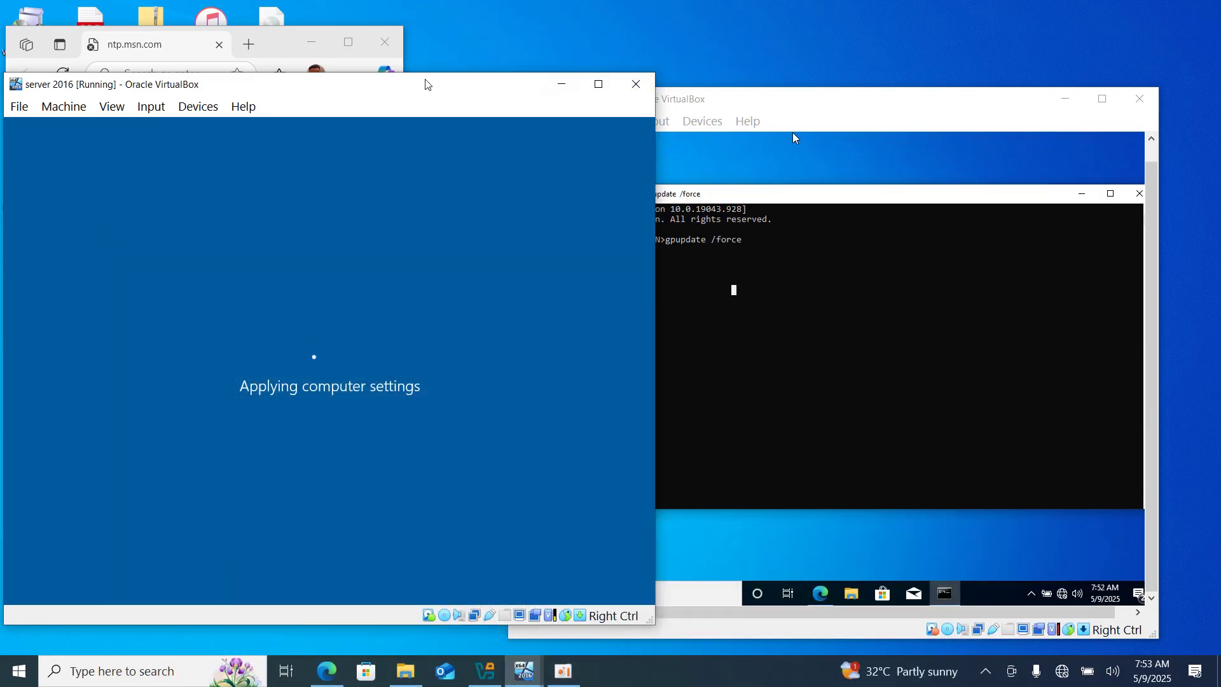
left_click_drag(474, 101, 464, 67)
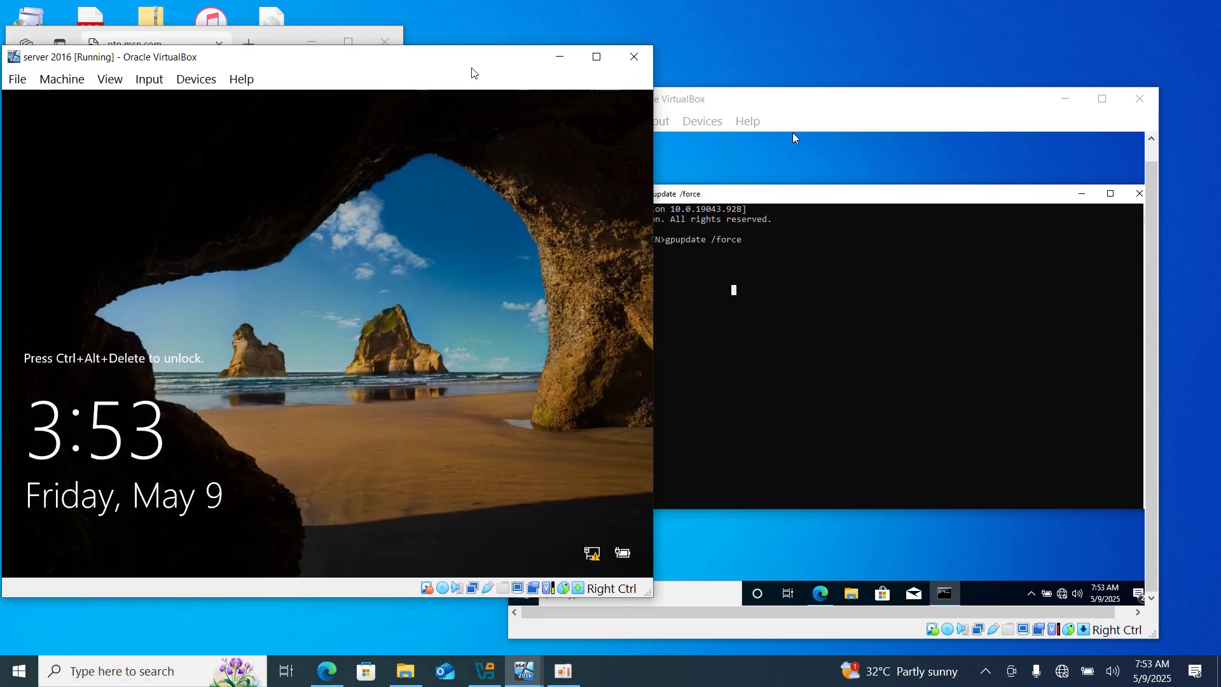
- Unlock the server 2016 machine and sign in to the FIBERTRAIN Administrator account with its password
key("ctrl+Delete")
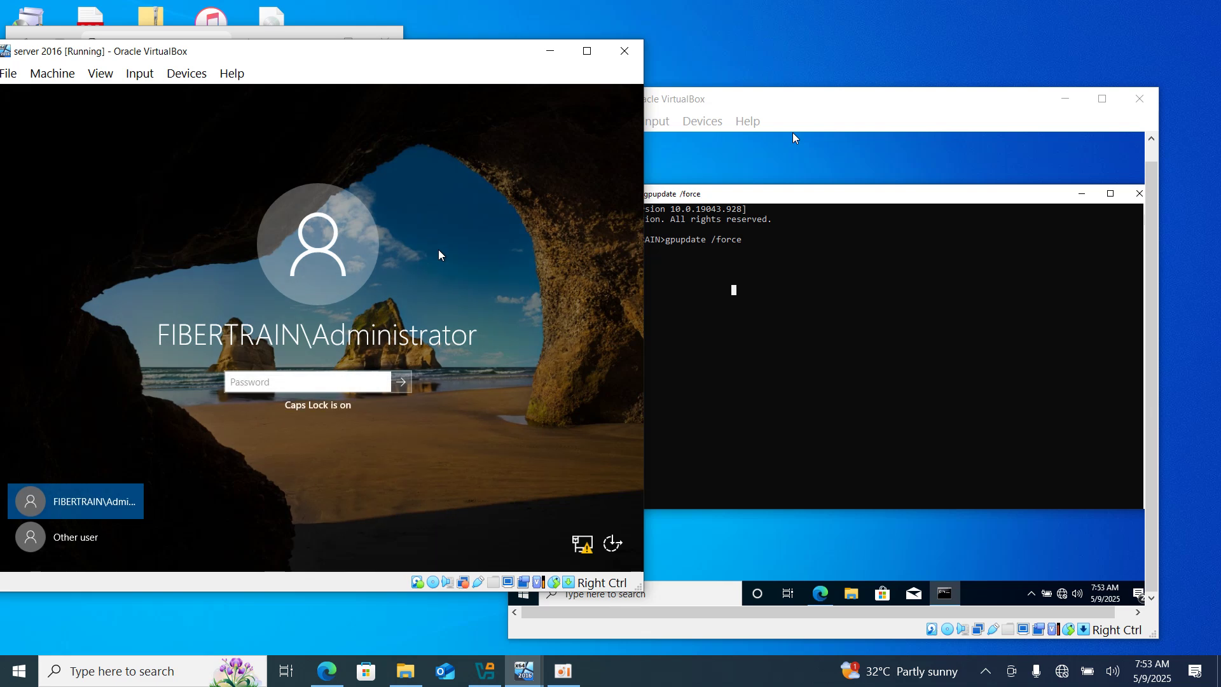
type("•••••••••••")
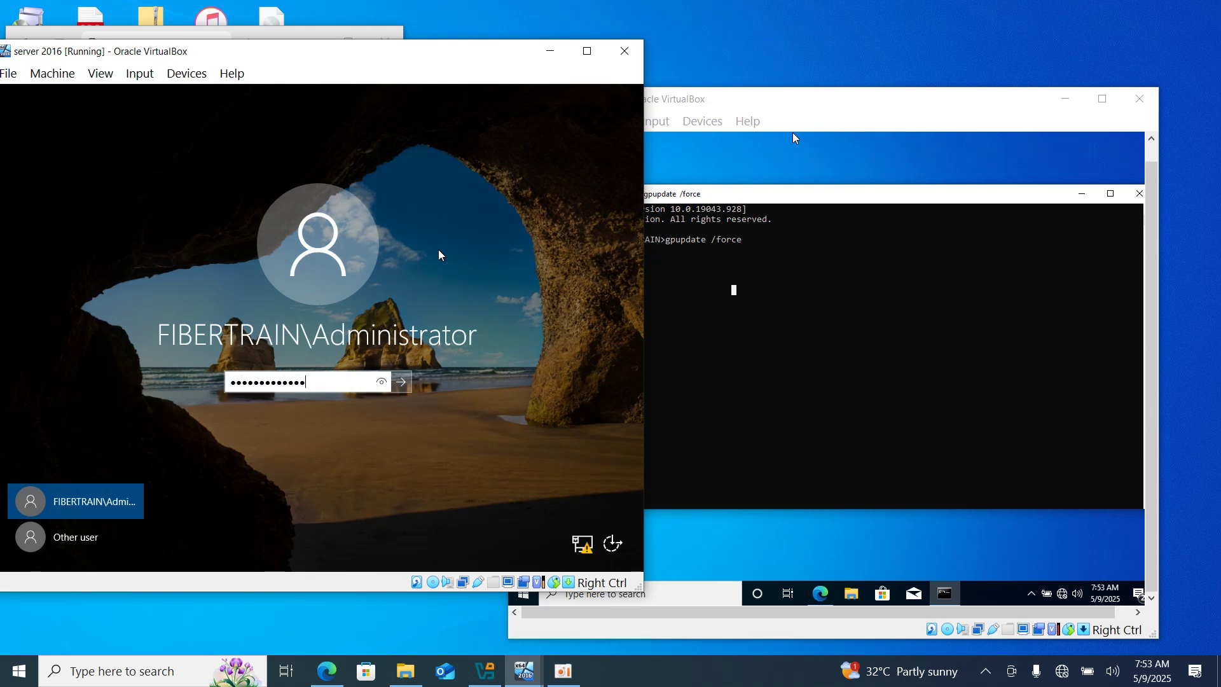
key("Return")
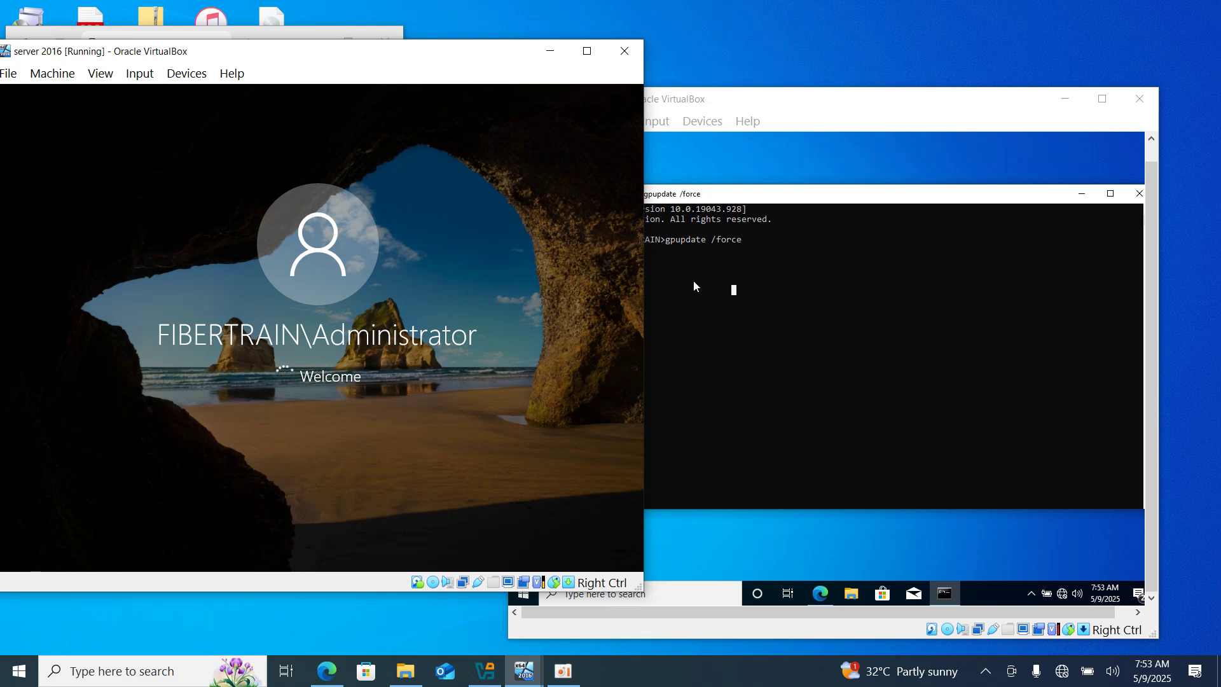
- Clear the text selection in the windows 10 Command Prompt to let the paused gpupdate command finish
left_click(725, 281)
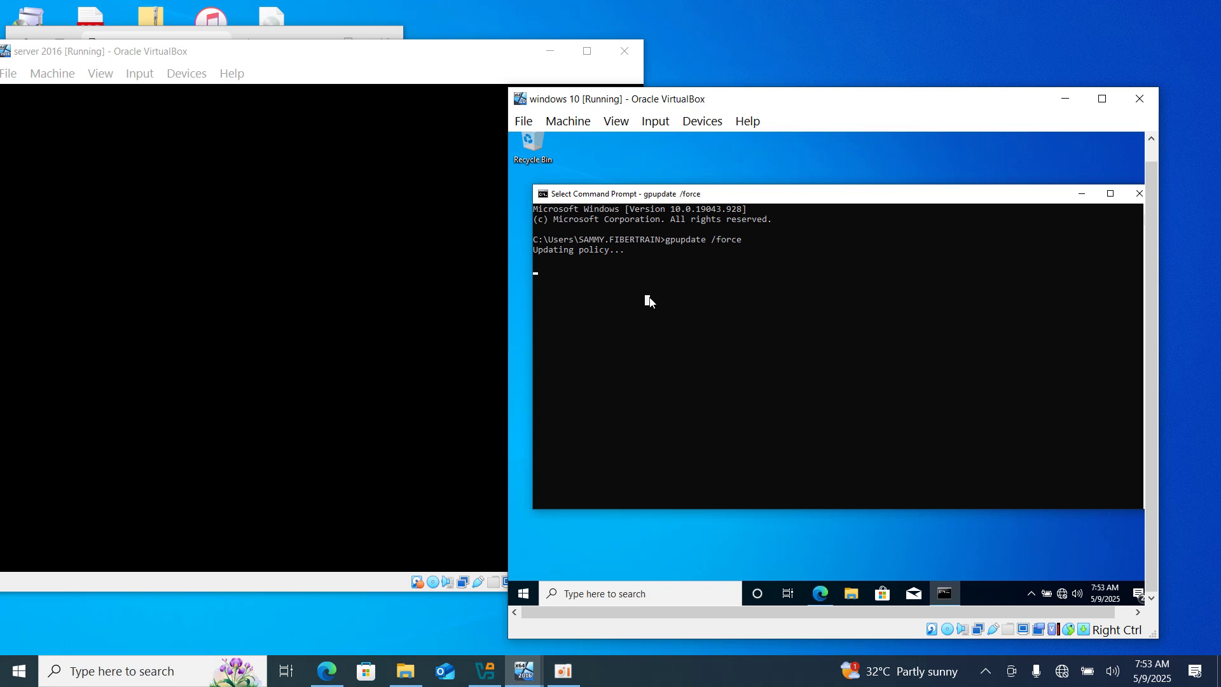
key("Escape")
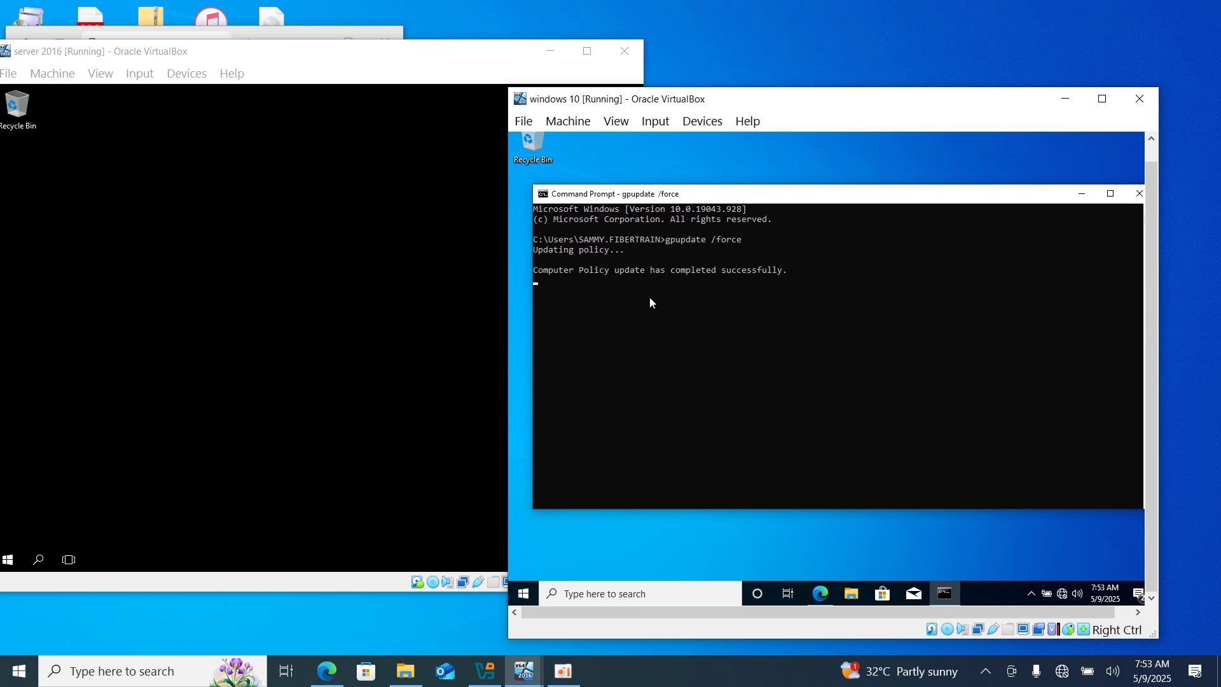
key("Return")
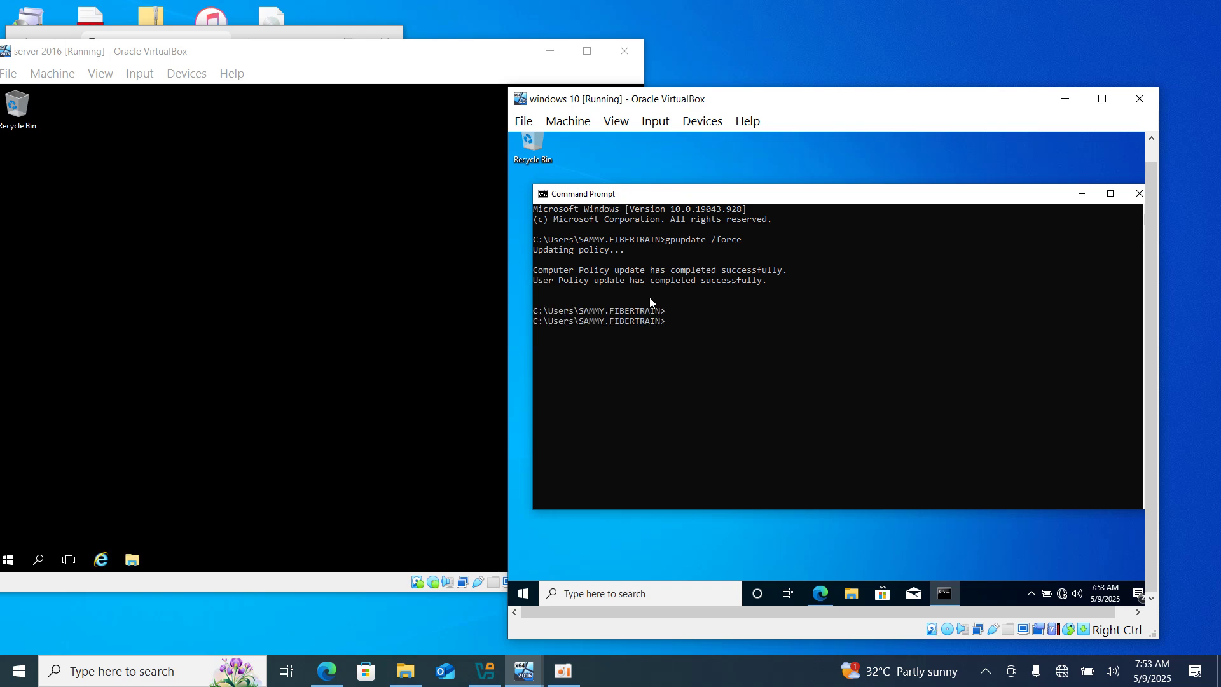
left_click(714, 322)
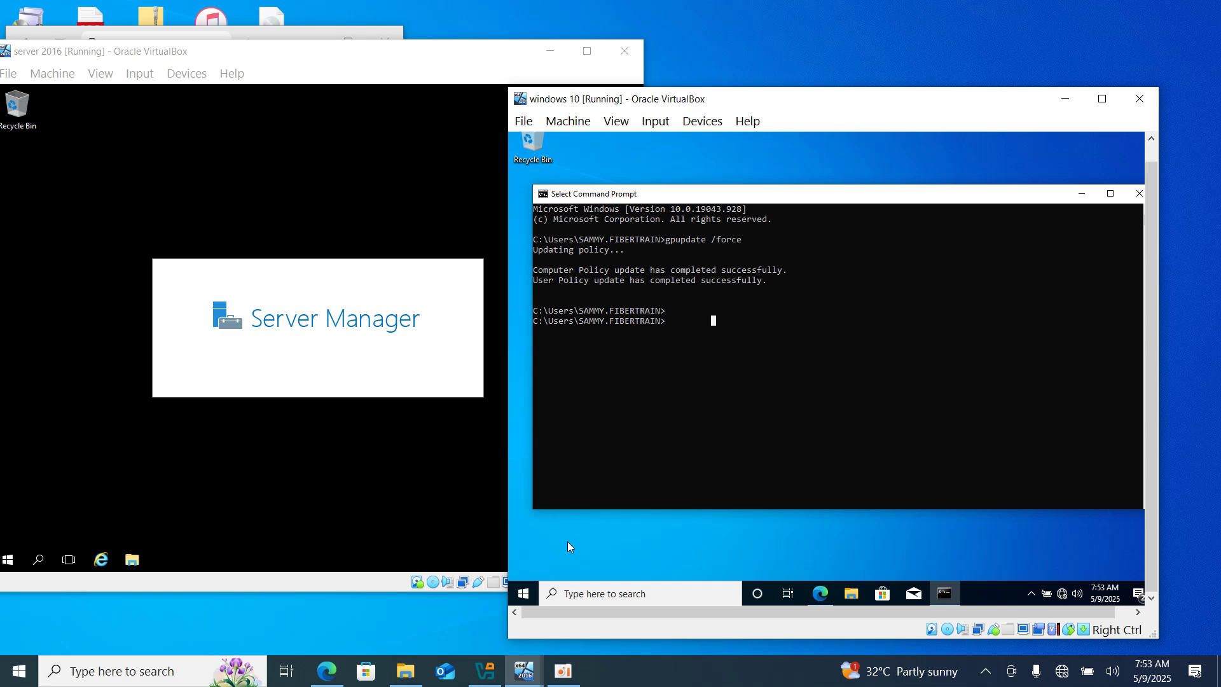
- Restart the windows 10 virtual machine from within Windows
left_click(517, 572)
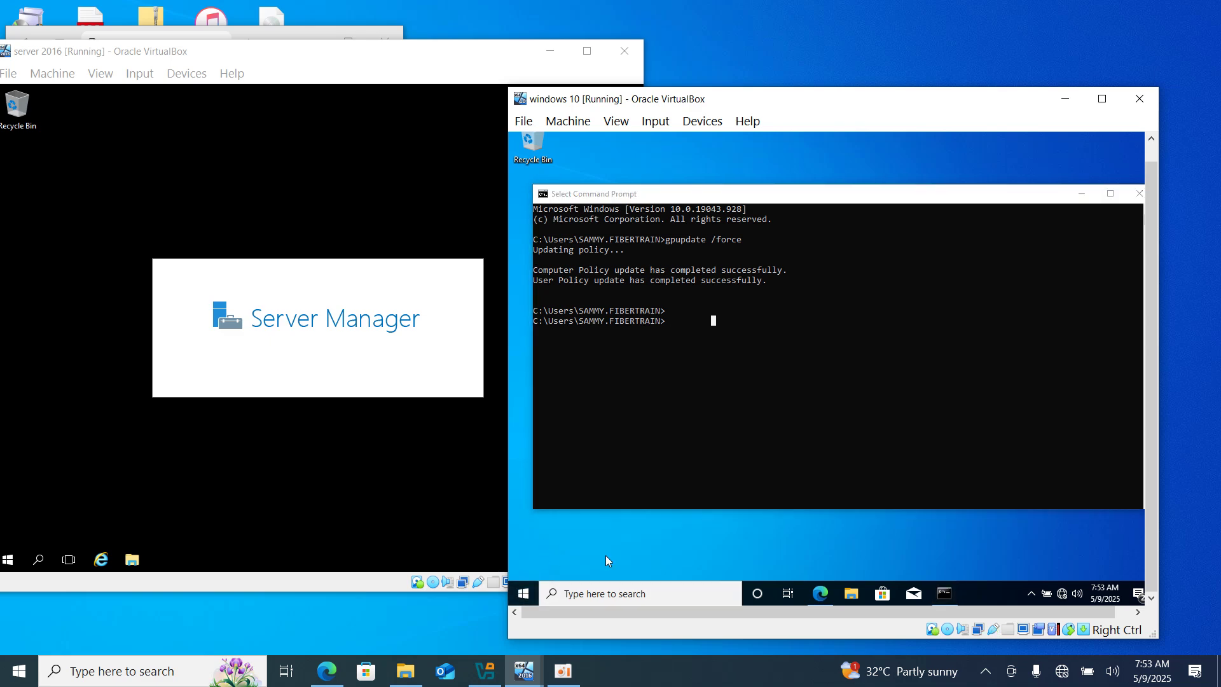
key("super")
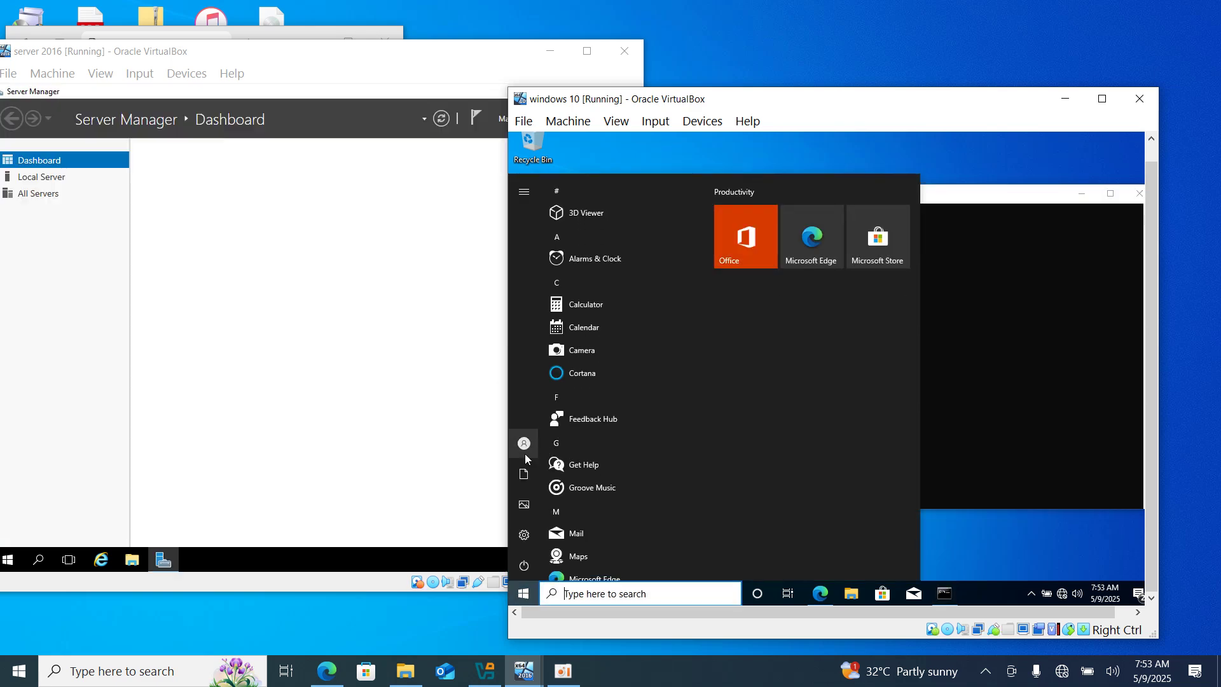
mouse_move(524, 535)
left_click(524, 565)
left_click(542, 537)
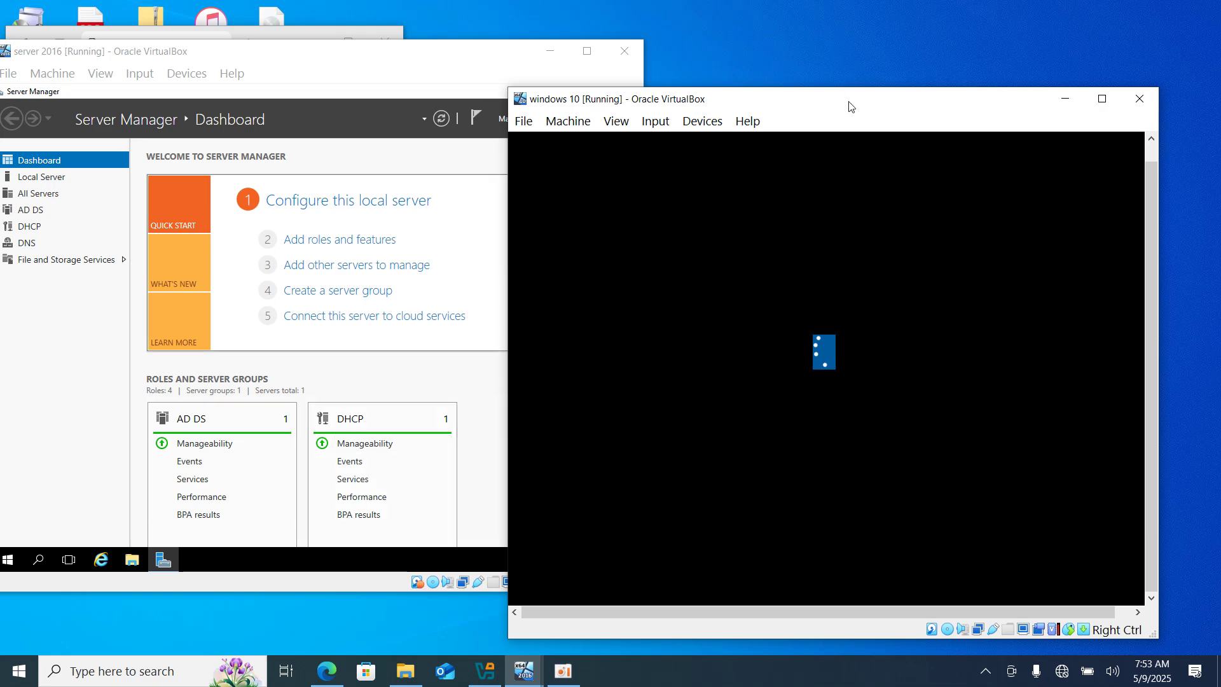
- Force the frozen windows 10 virtual machine window to close and switch to Oracle VirtualBox Manager
left_click_drag(850, 107, 903, 94)
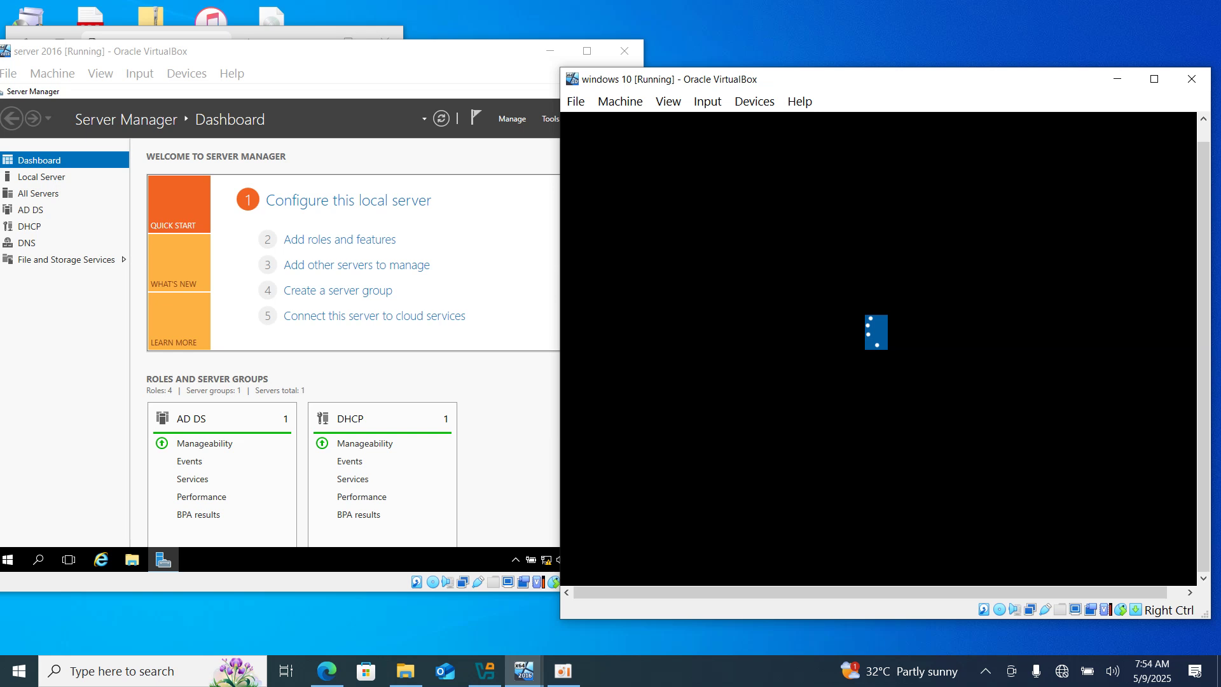
left_click(1204, 119)
left_click(1203, 119)
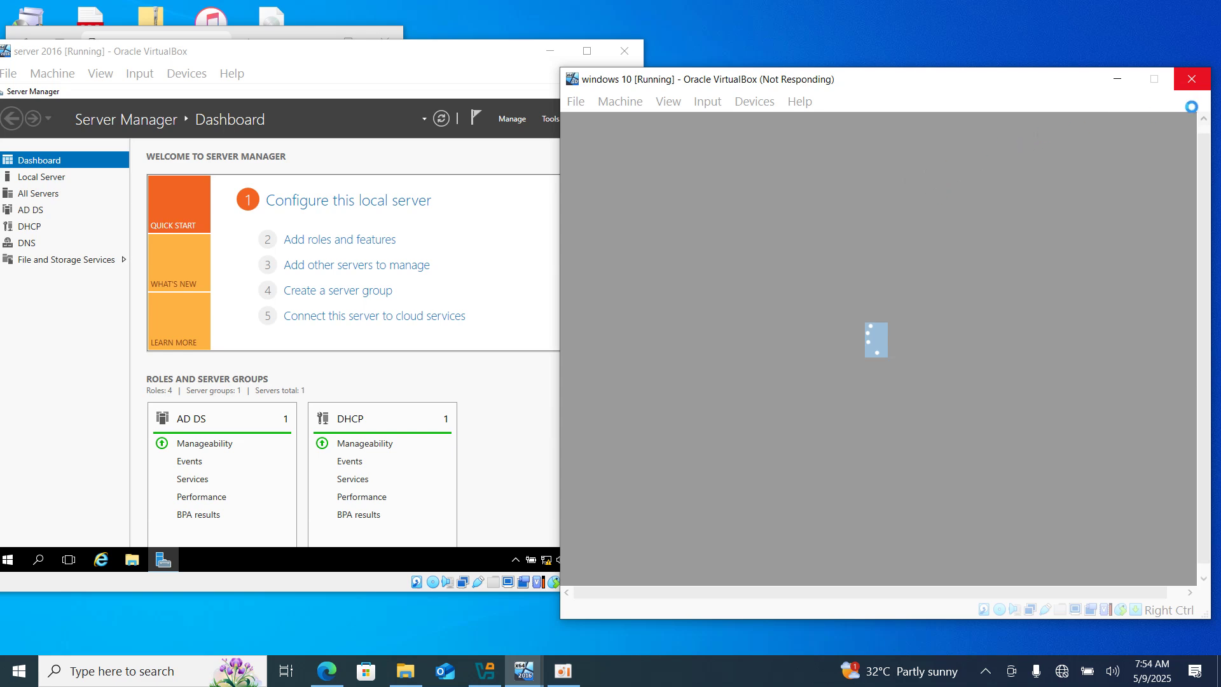
left_click(1199, 87)
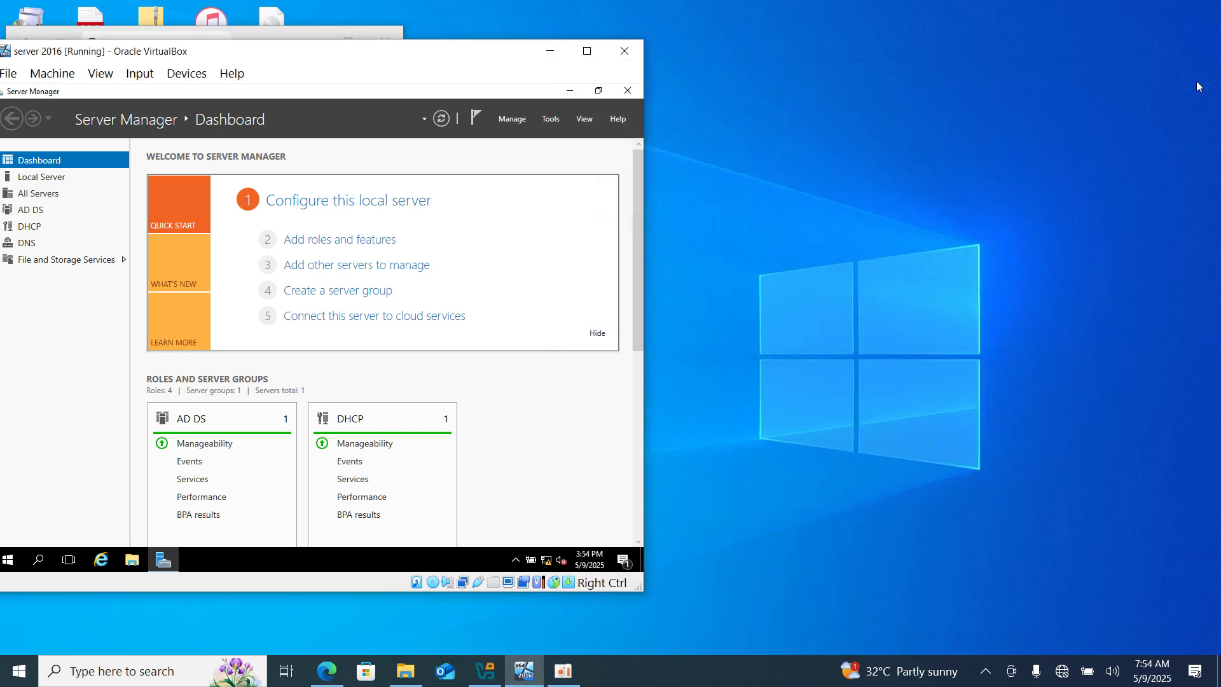
left_click(499, 665)
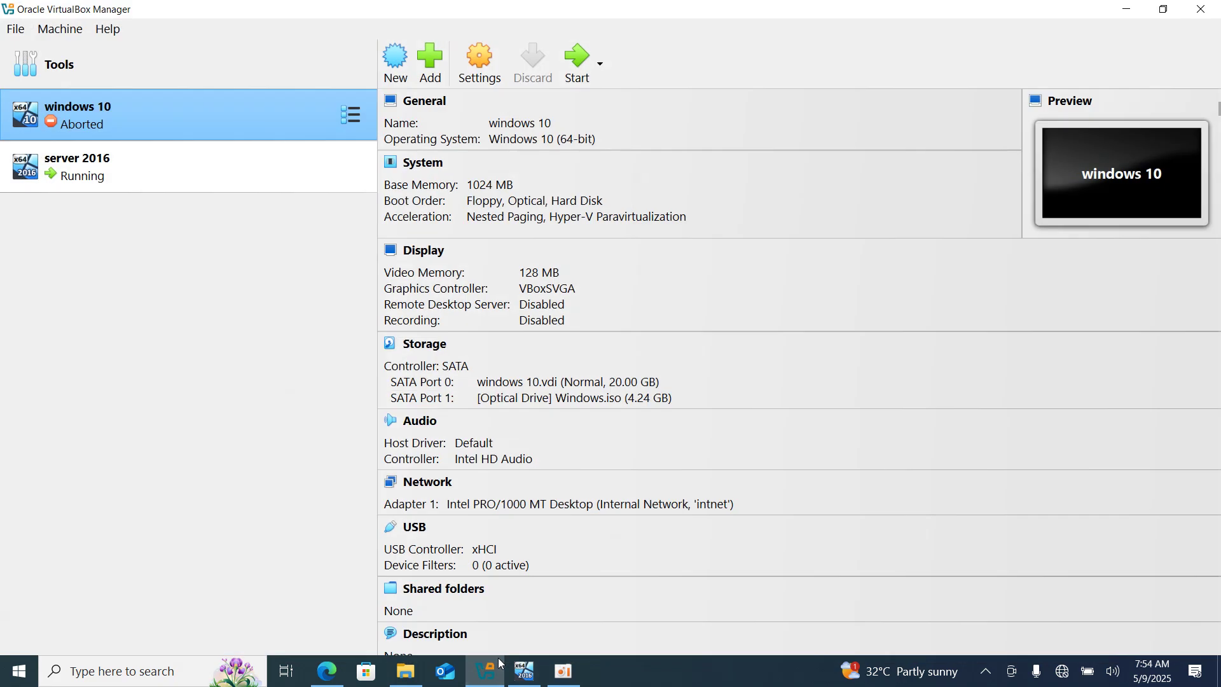
- Start the windows 10 virtual machine, clear its notifications, and minimize VirtualBox Manager and the server's Server Manager
left_click(576, 70)
left_click(1127, 9)
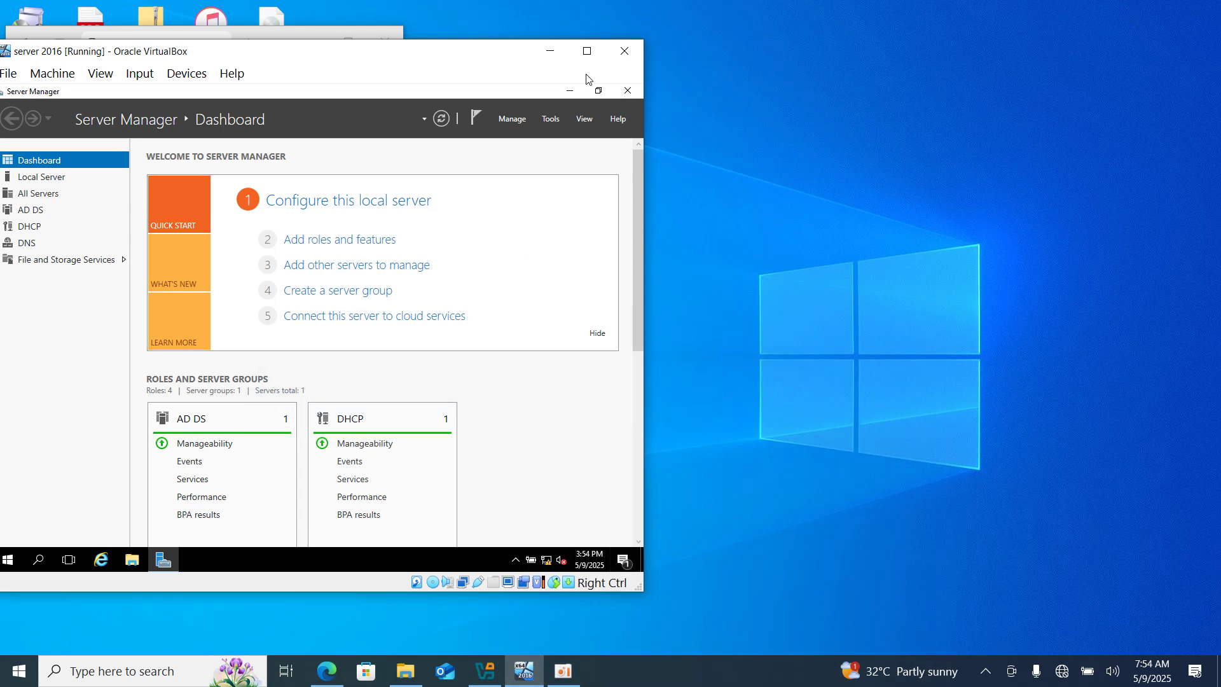
left_click(570, 91)
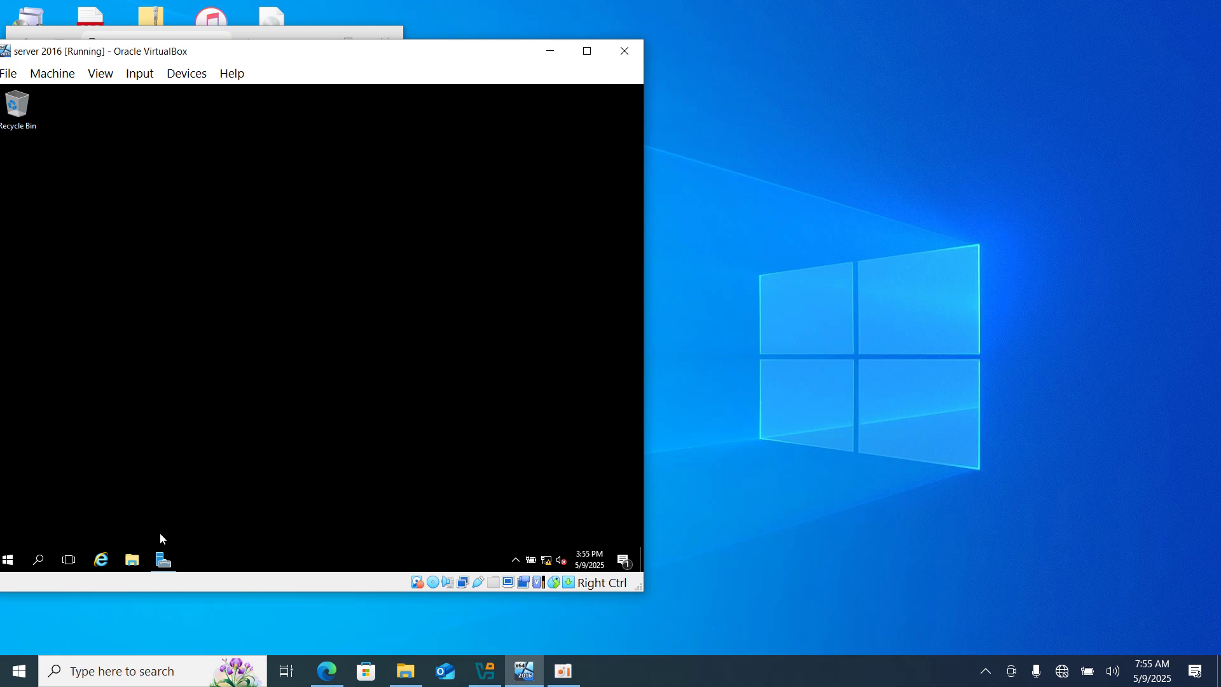
mouse_move(516, 671)
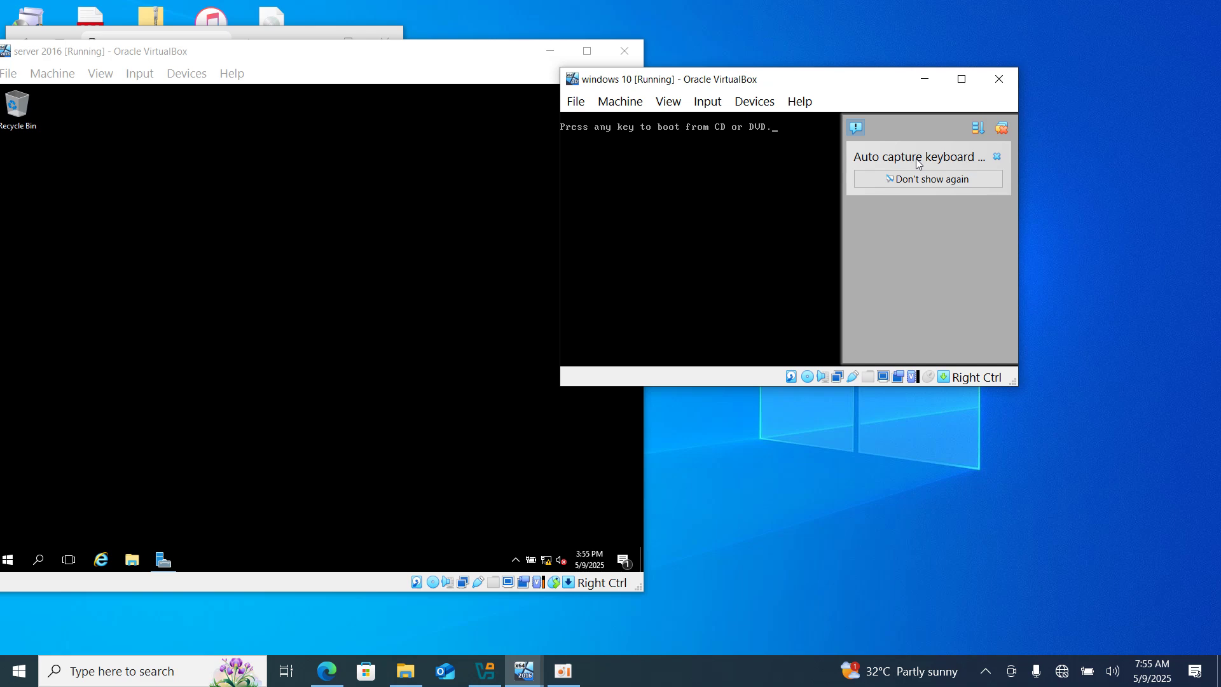
left_click(1001, 127)
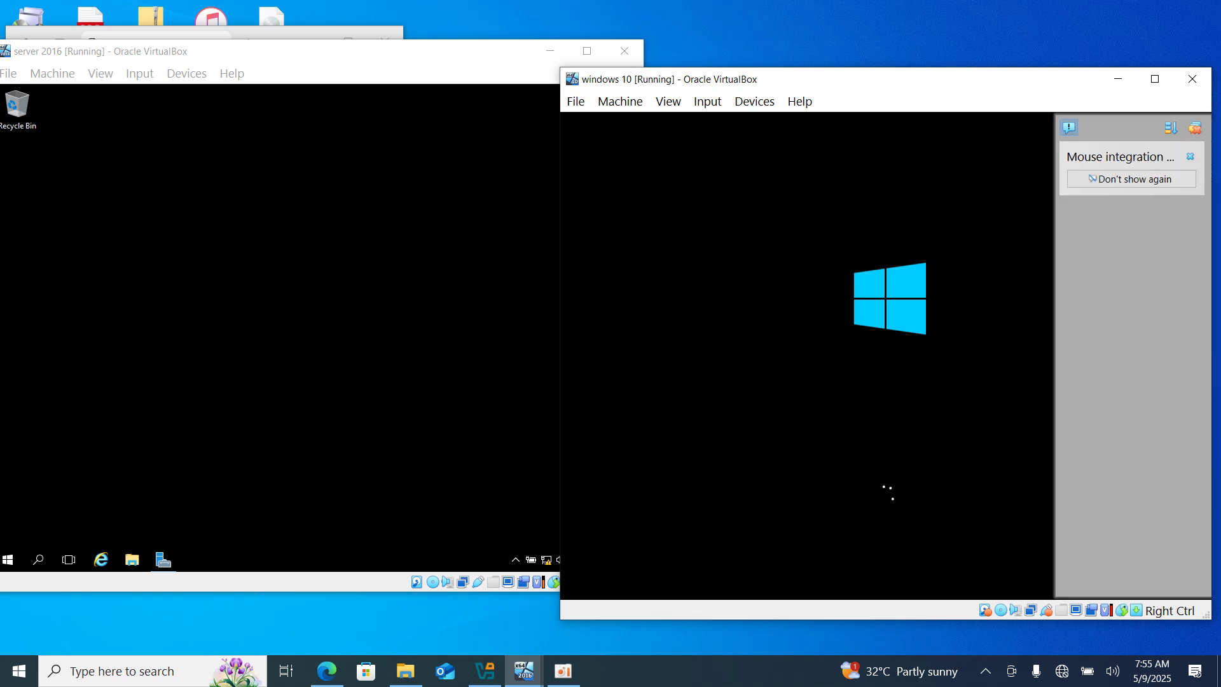
left_click(1196, 128)
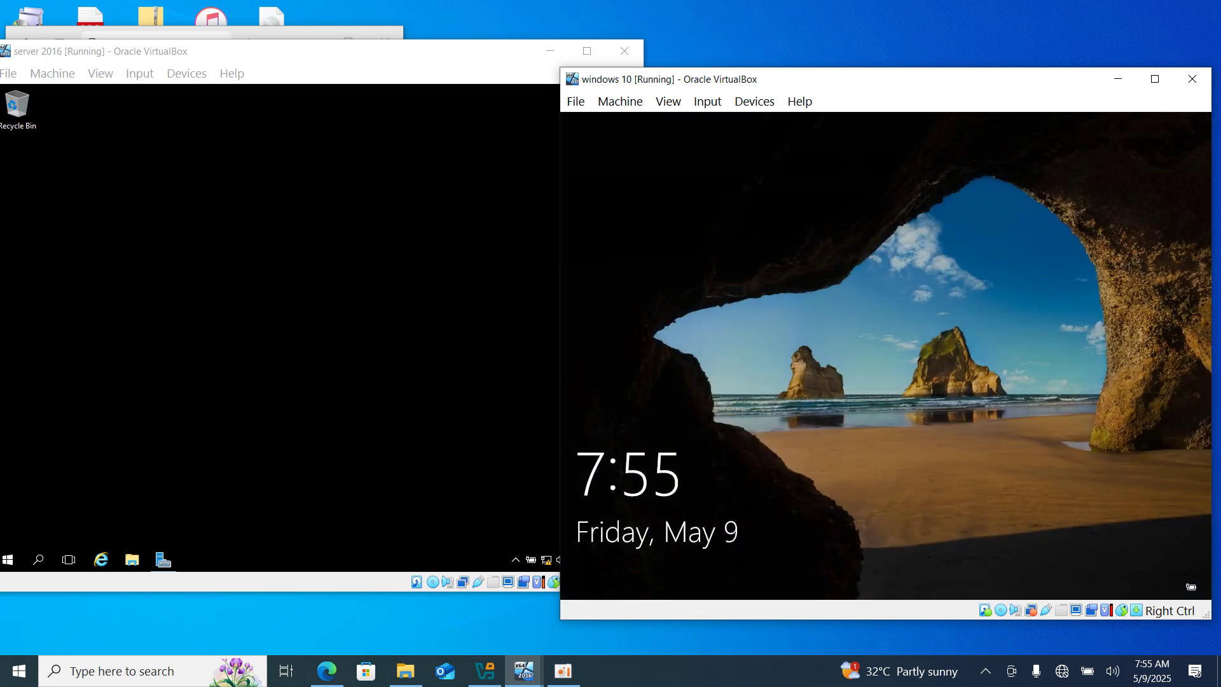
- Test the account lockout on windows 10 by submitting wrong passwords three times for the displayed domain user
left_click(1031, 348)
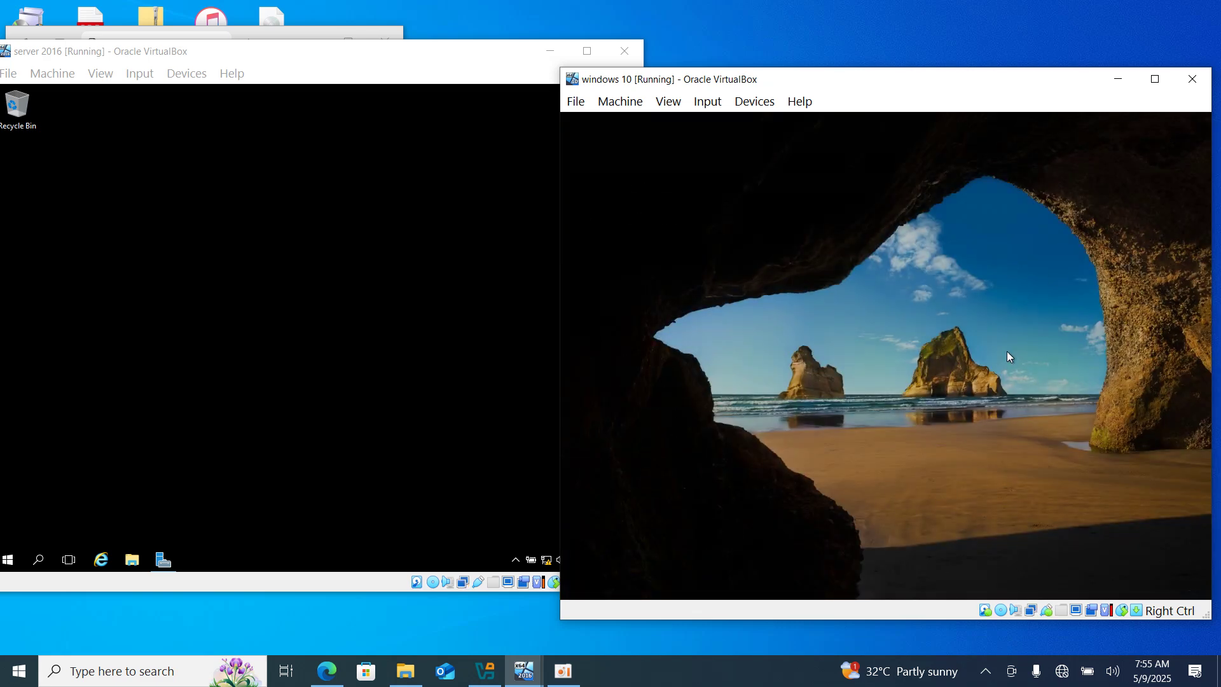
type("•••••••••••••••")
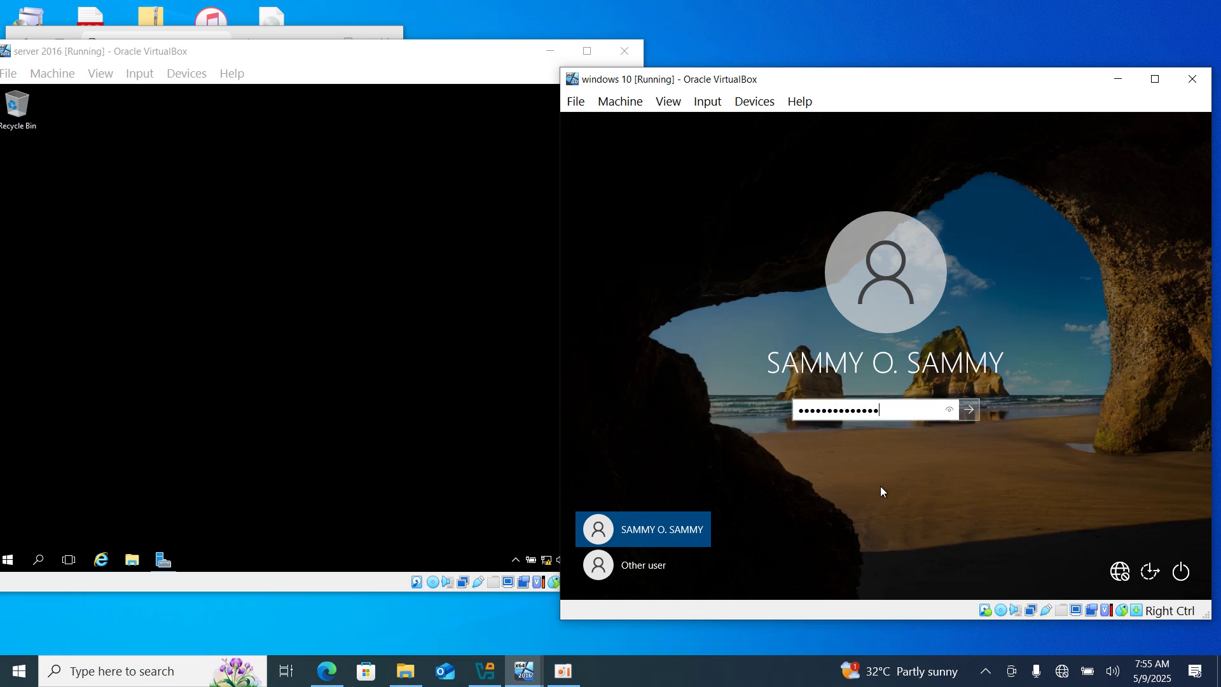
key("Return")
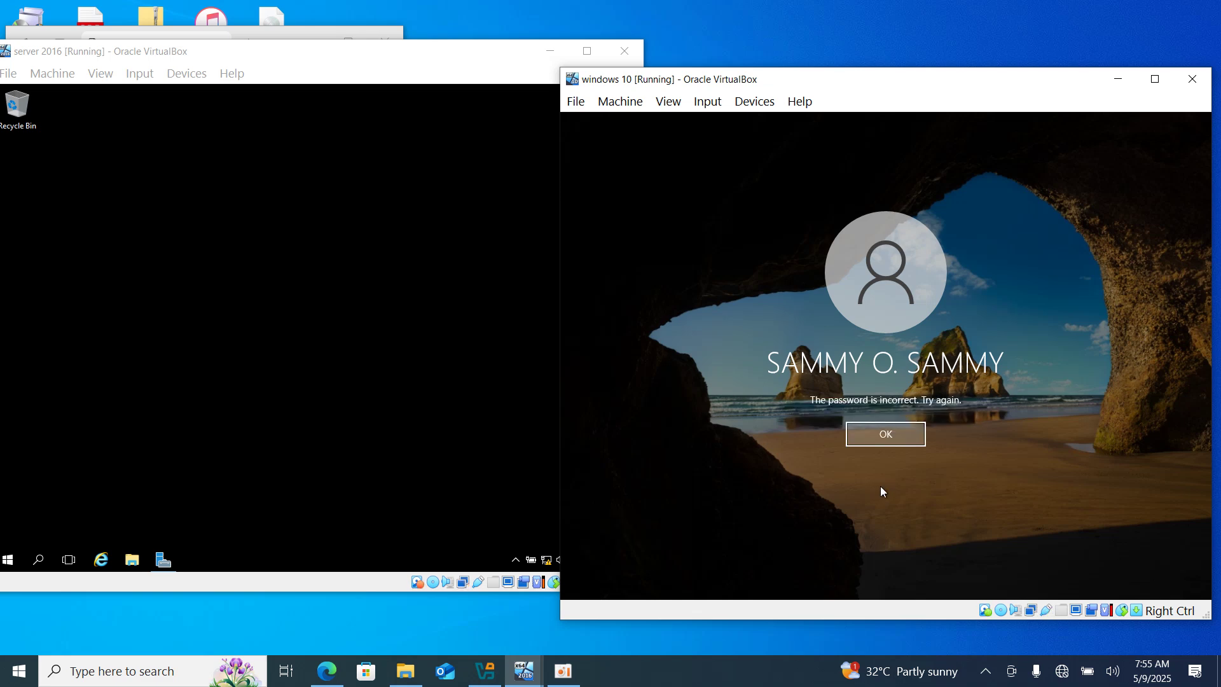
left_click(885, 435)
type("••••••••••")
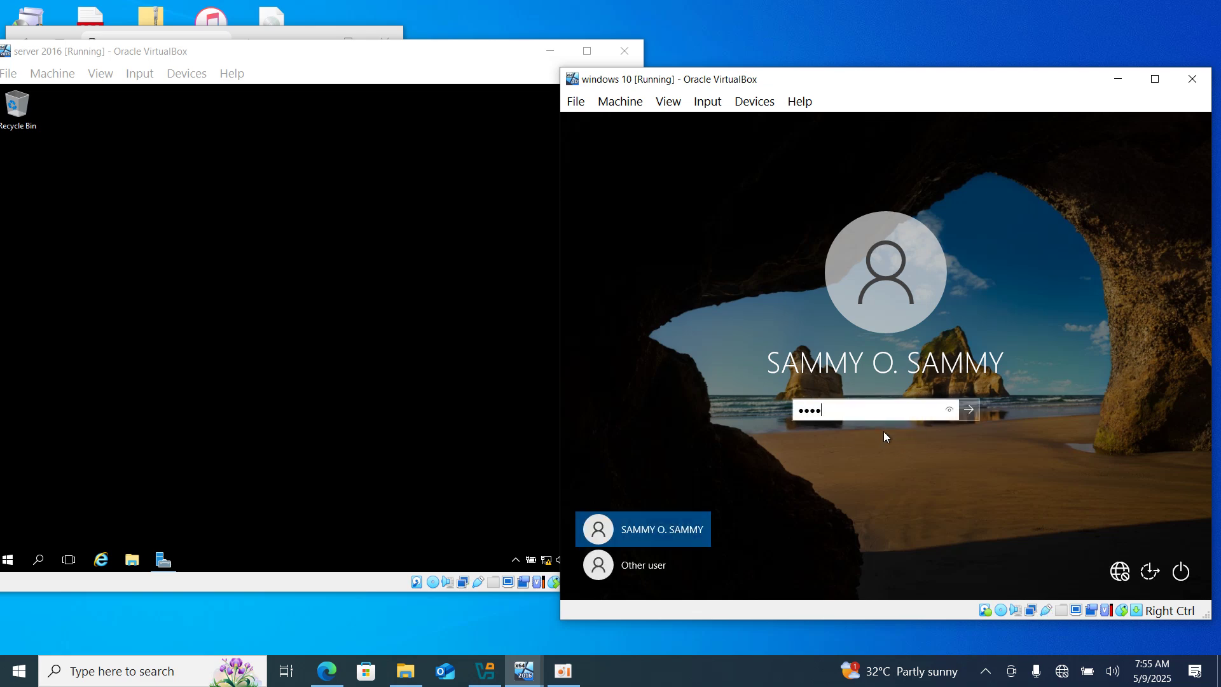
key("Return")
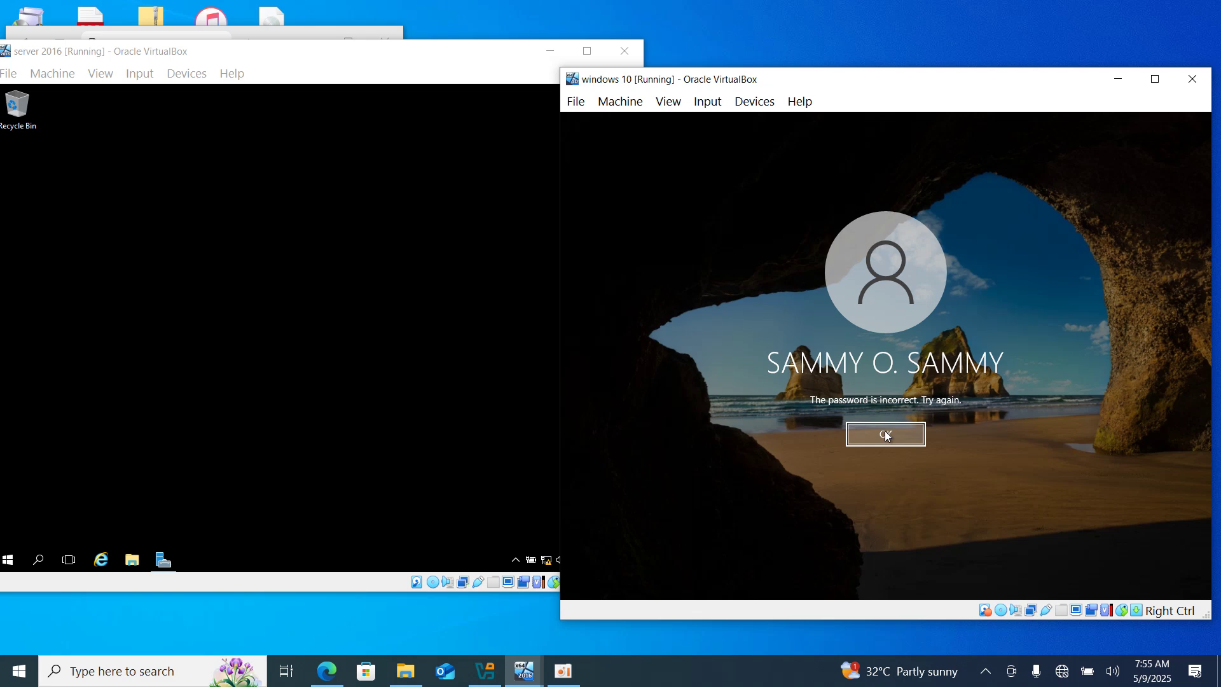
left_click(887, 435)
type("••••••••••••")
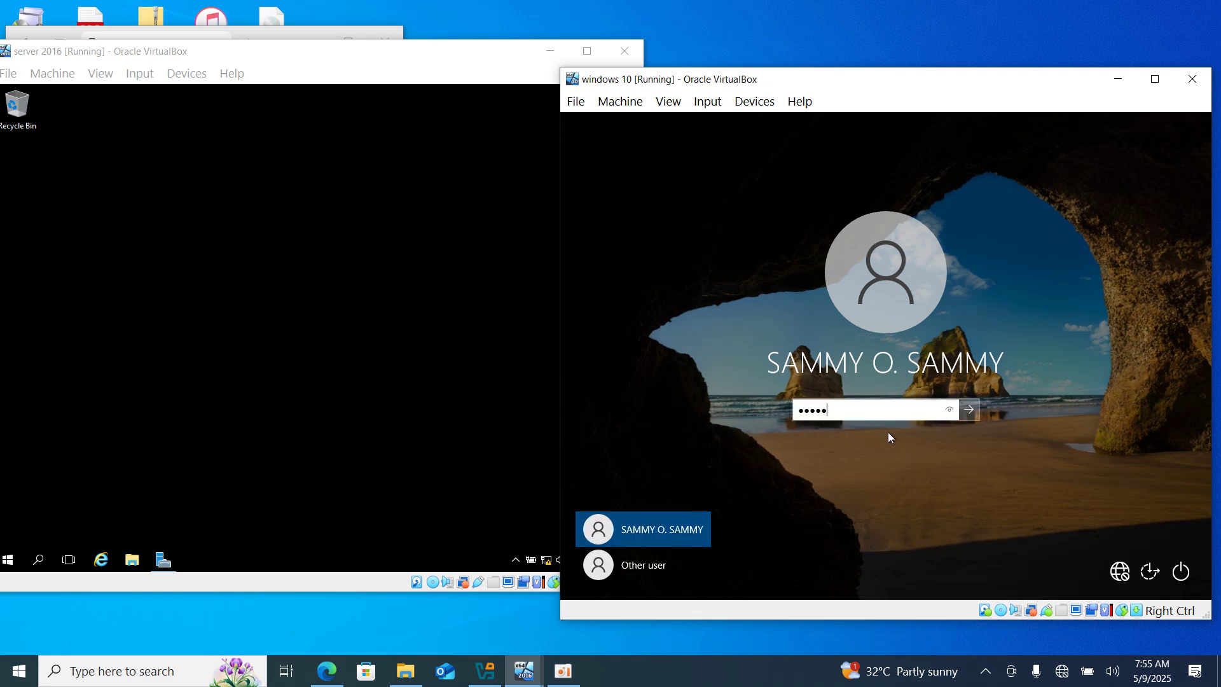
key("Return")
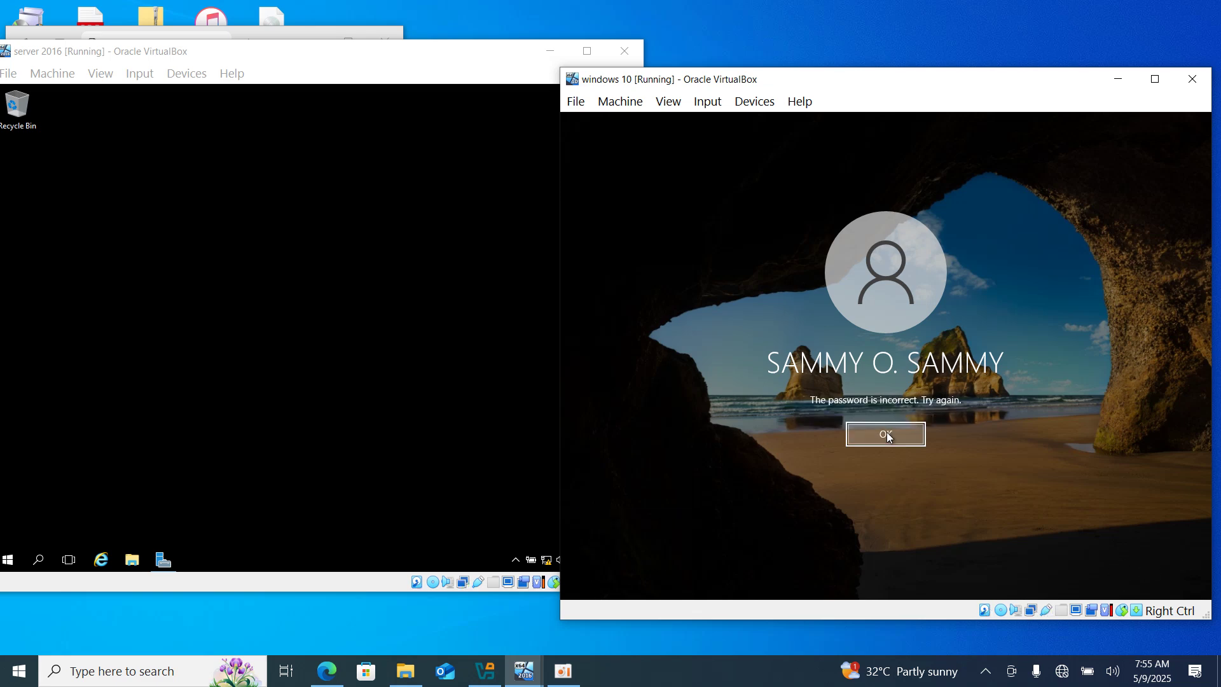
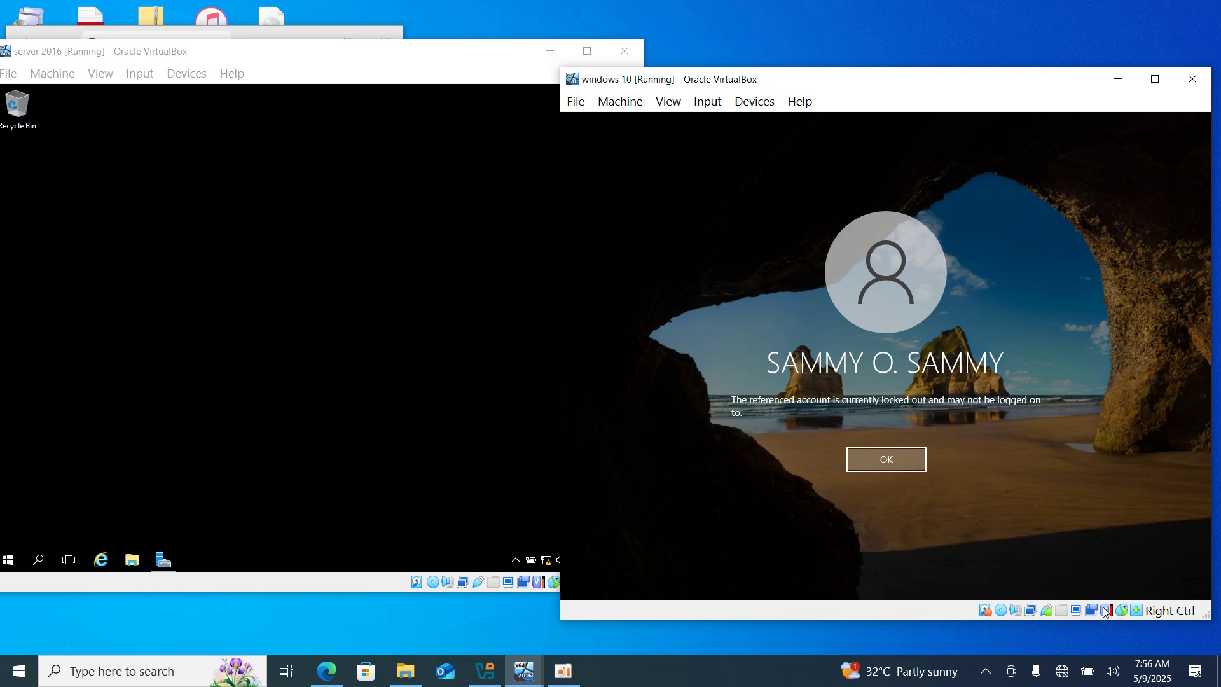
mouse_move(1143, 672)
mouse_move(567, 670)
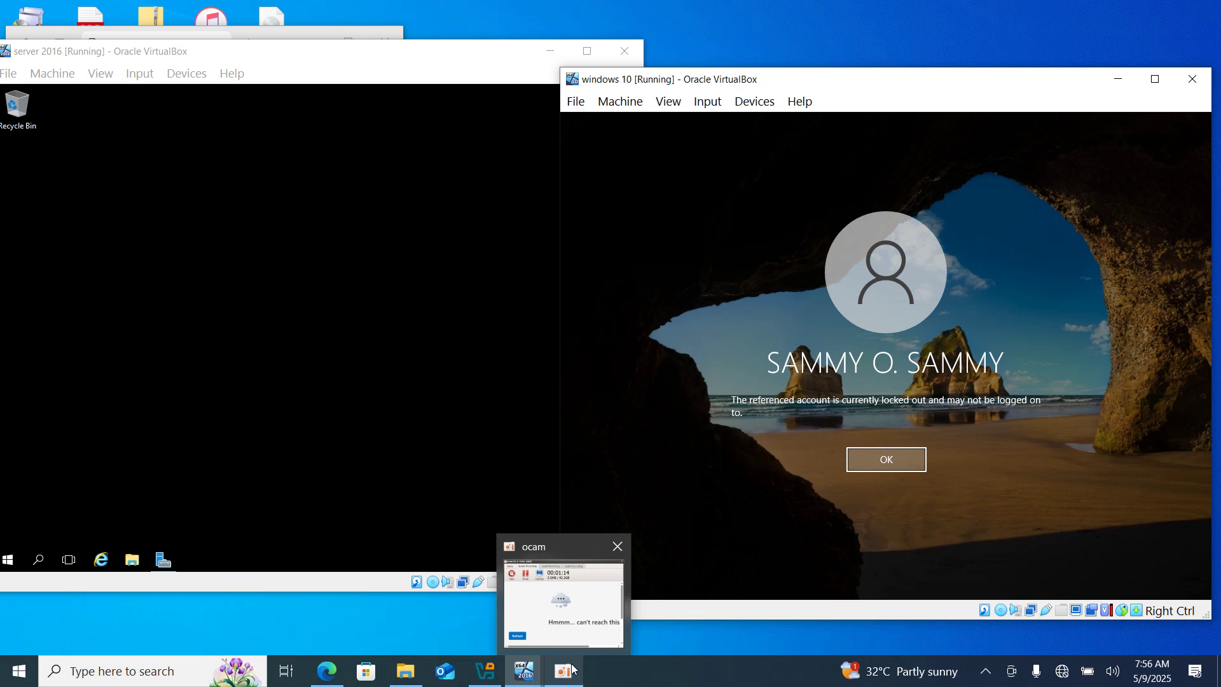
left_click(567, 636)
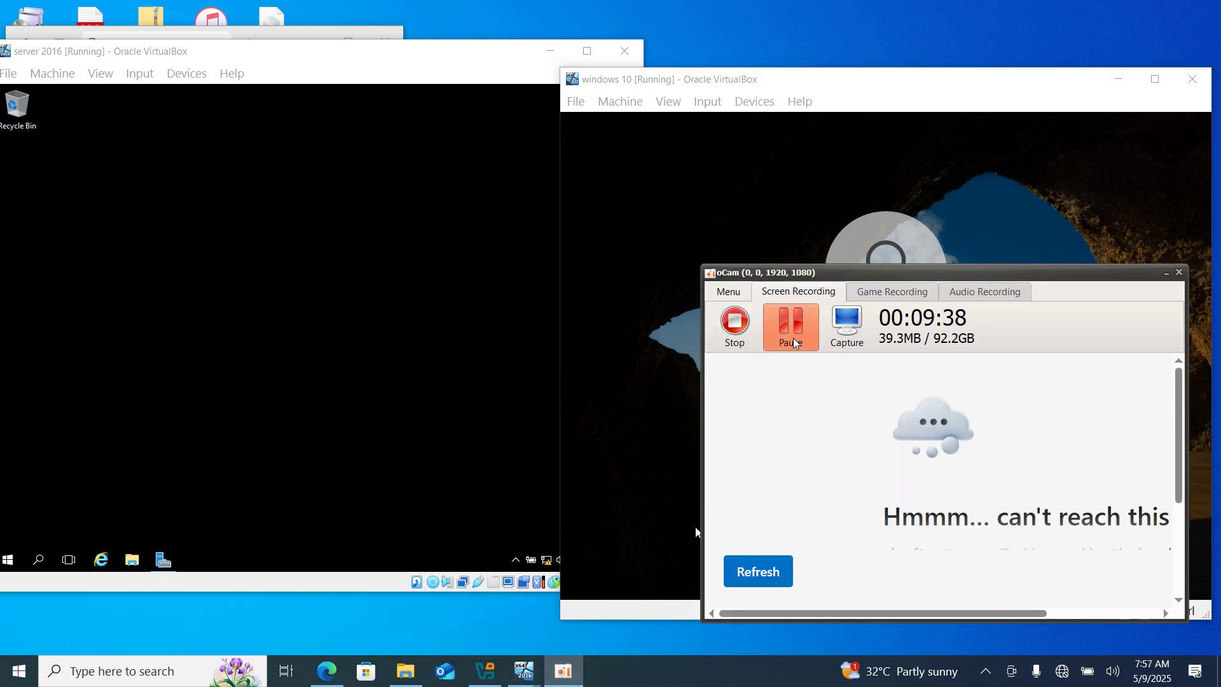
left_click(1178, 273)
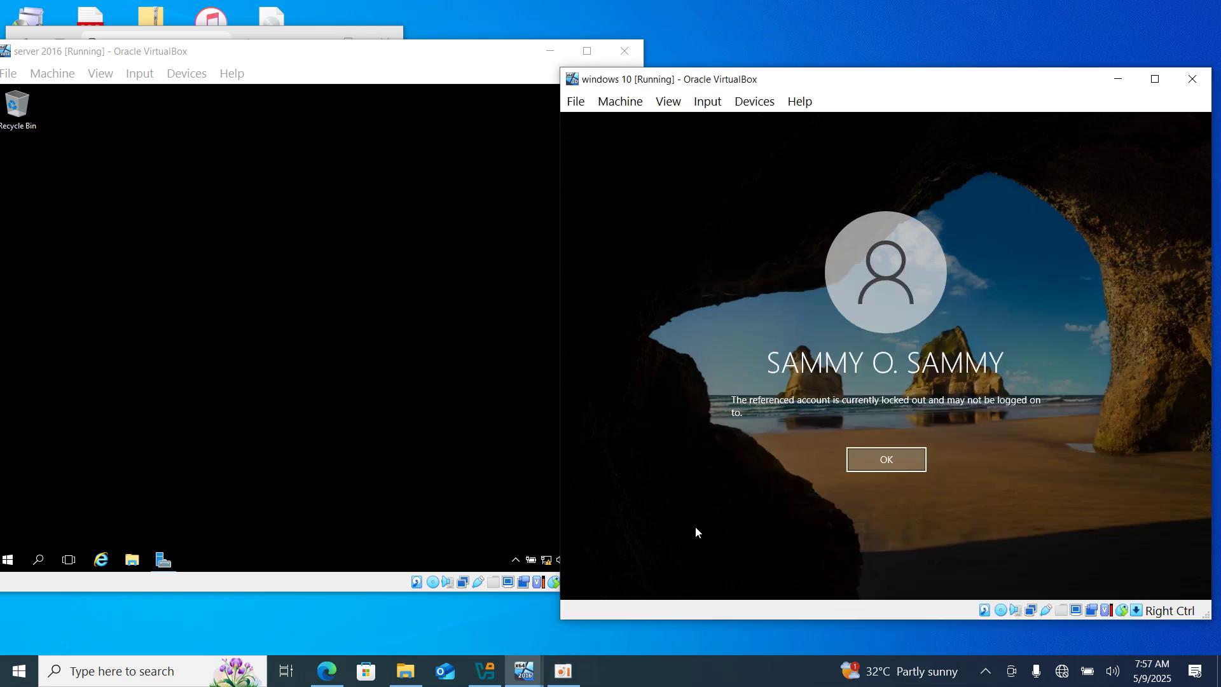
- Dismiss the sign-in message on windows 10 and open Group Policy Management on server 2016
left_click(892, 461)
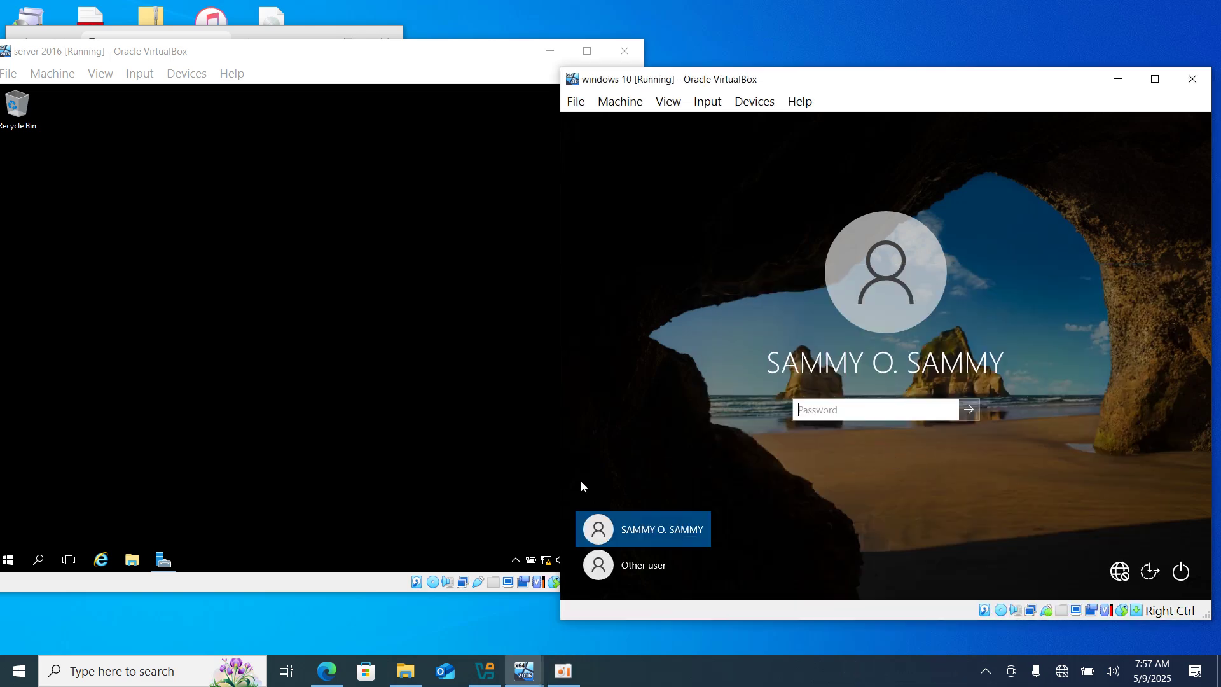
left_click(559, 483)
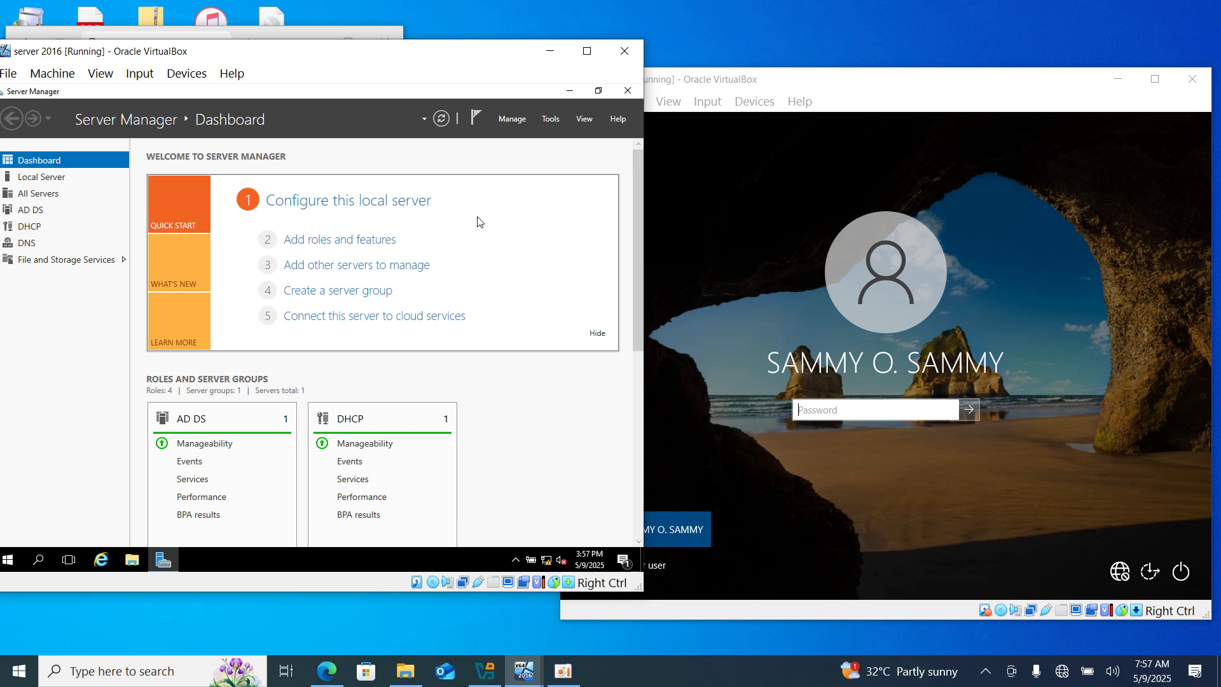
left_click(549, 119)
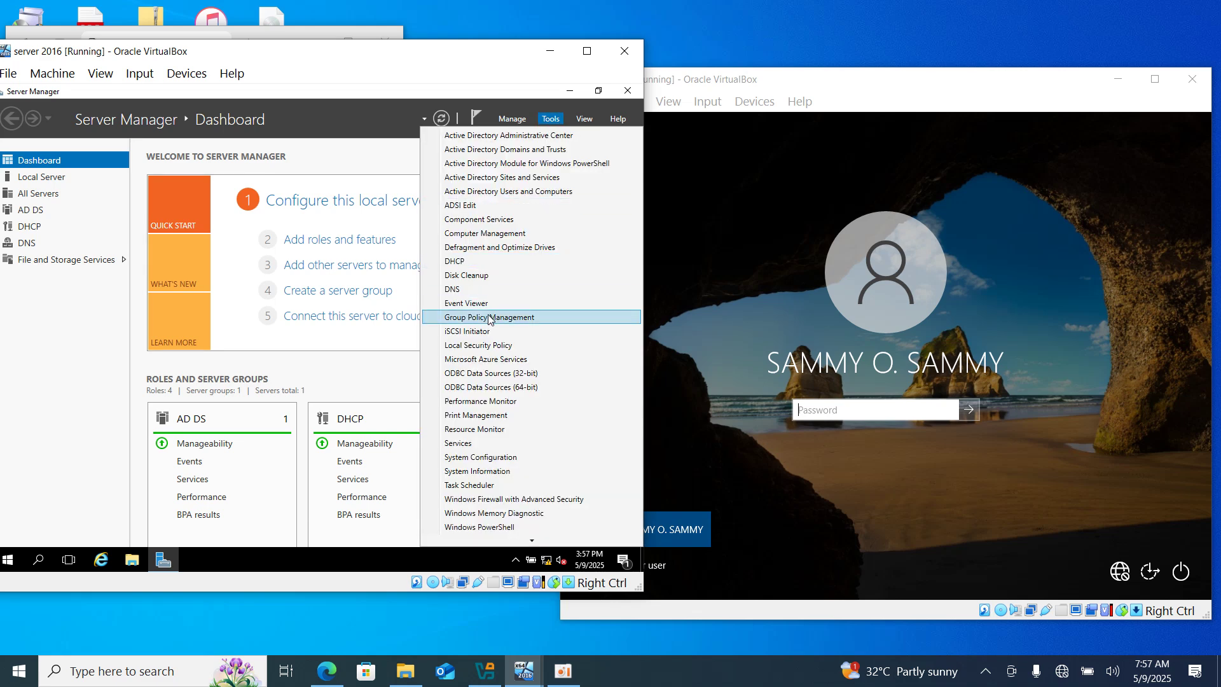
left_click(488, 317)
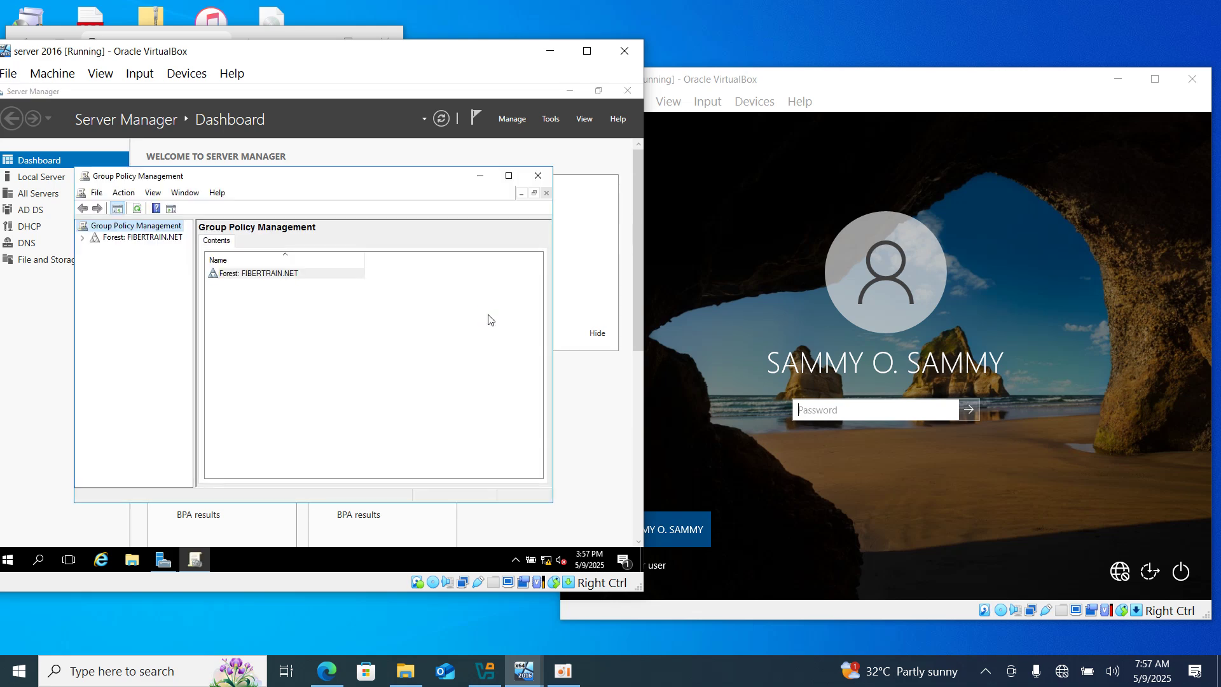
- Open the ACCT LOCKOUT policy under the FIBERTRAIN.NET domain for editing
left_click(84, 242)
left_click(94, 249)
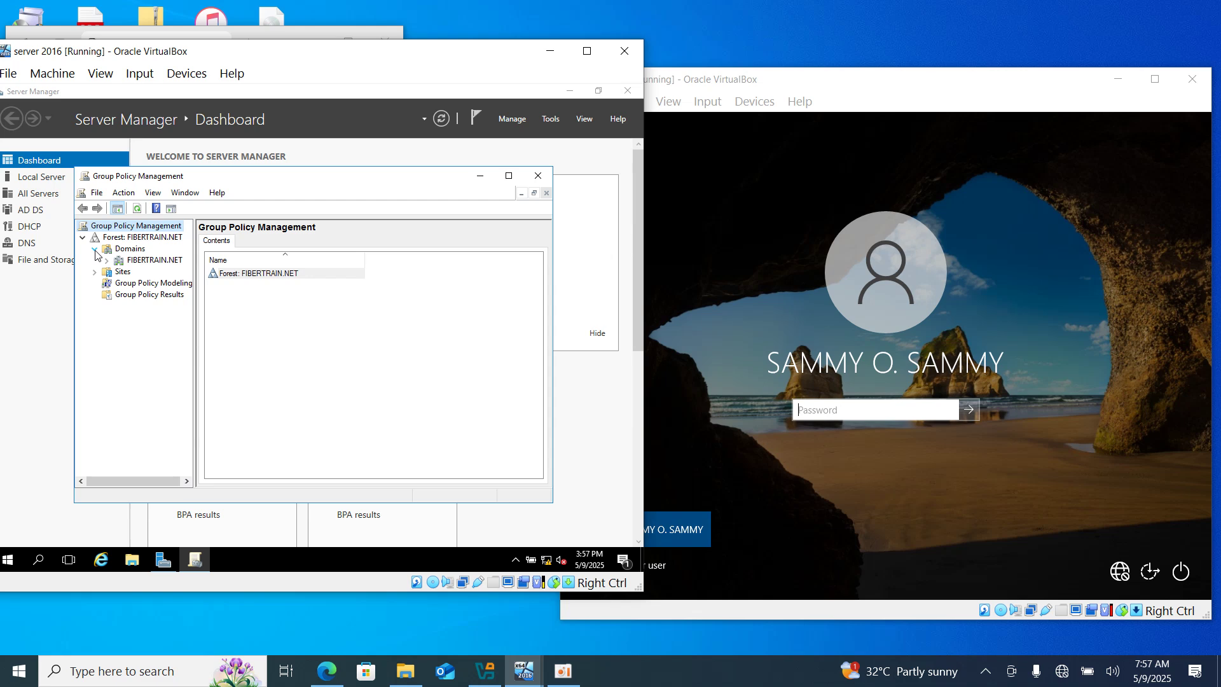
left_click(107, 260)
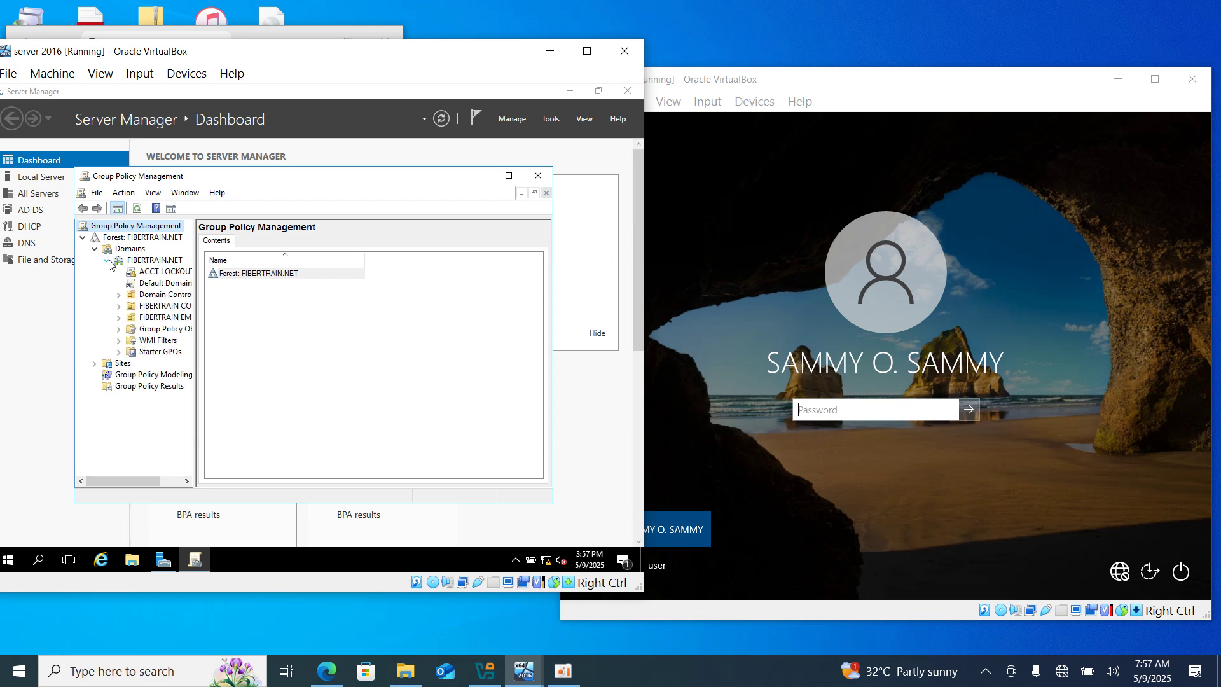
right_click(159, 276)
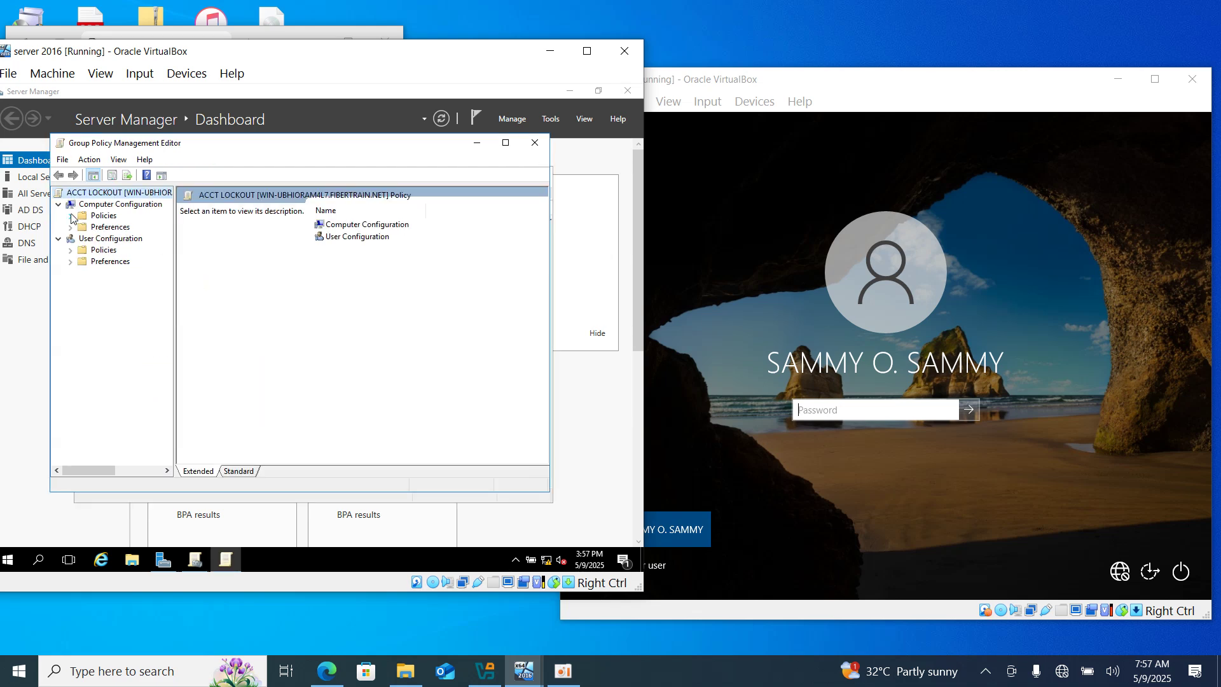
- Open Password Policy within the computer's Windows security settings, under Account Policies
left_click(71, 216)
left_click(83, 239)
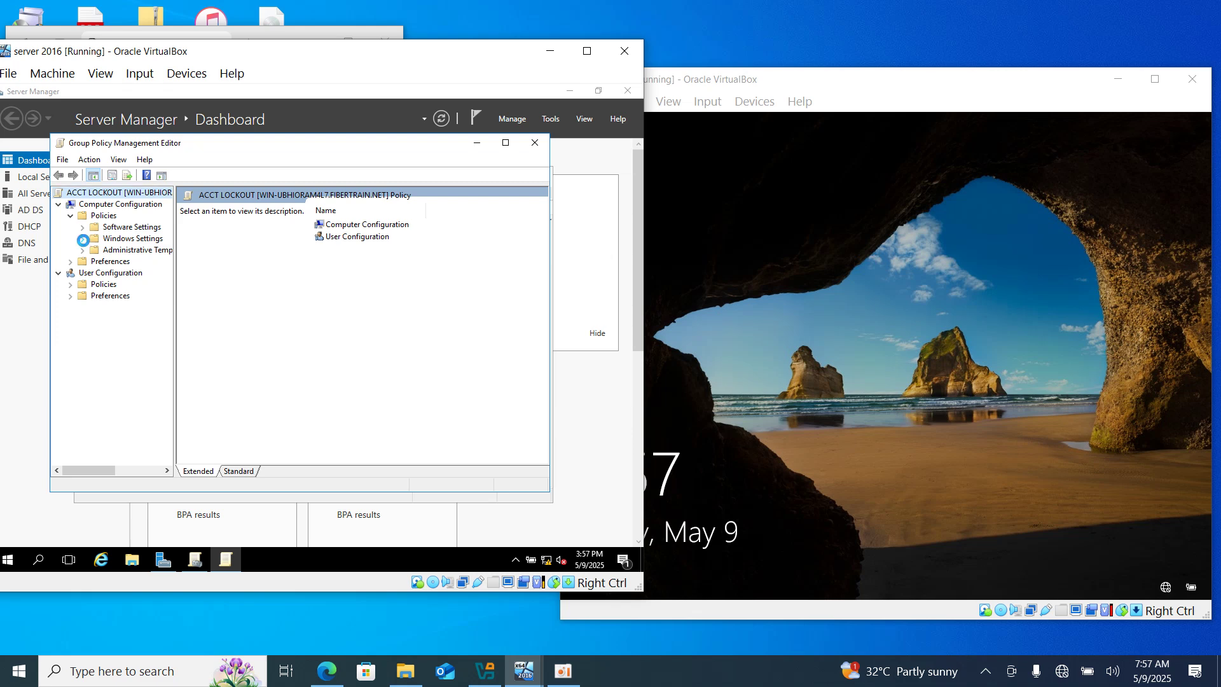
left_click(94, 285)
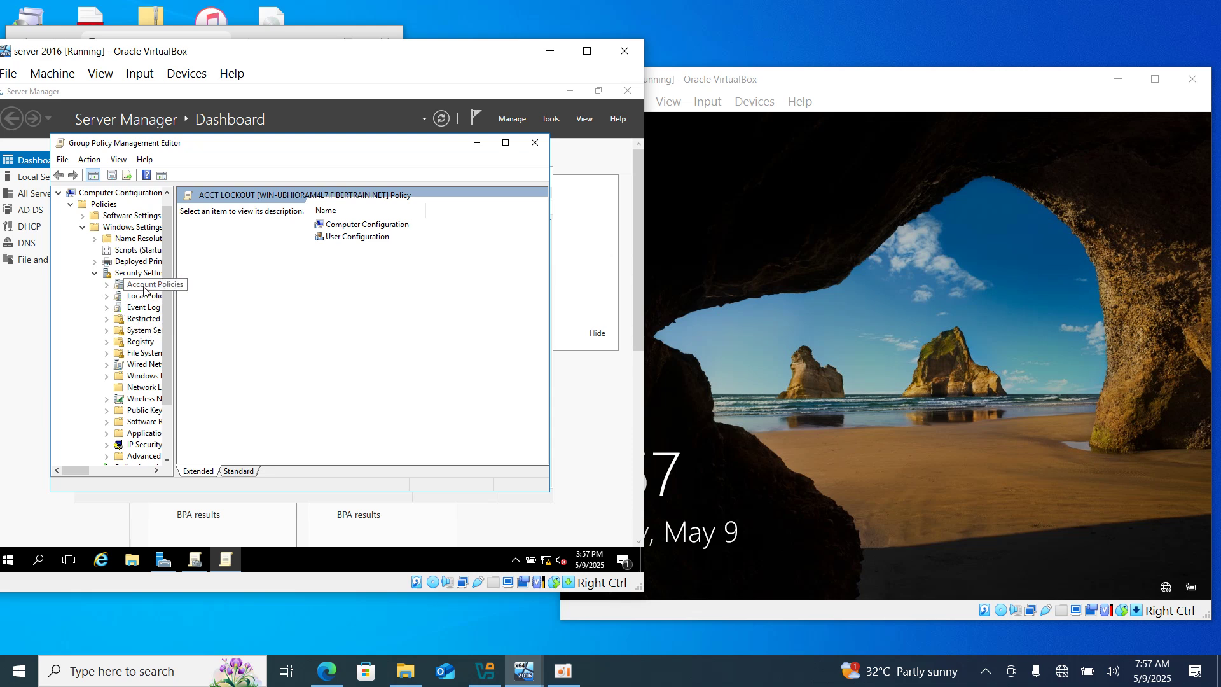
double_click(144, 290)
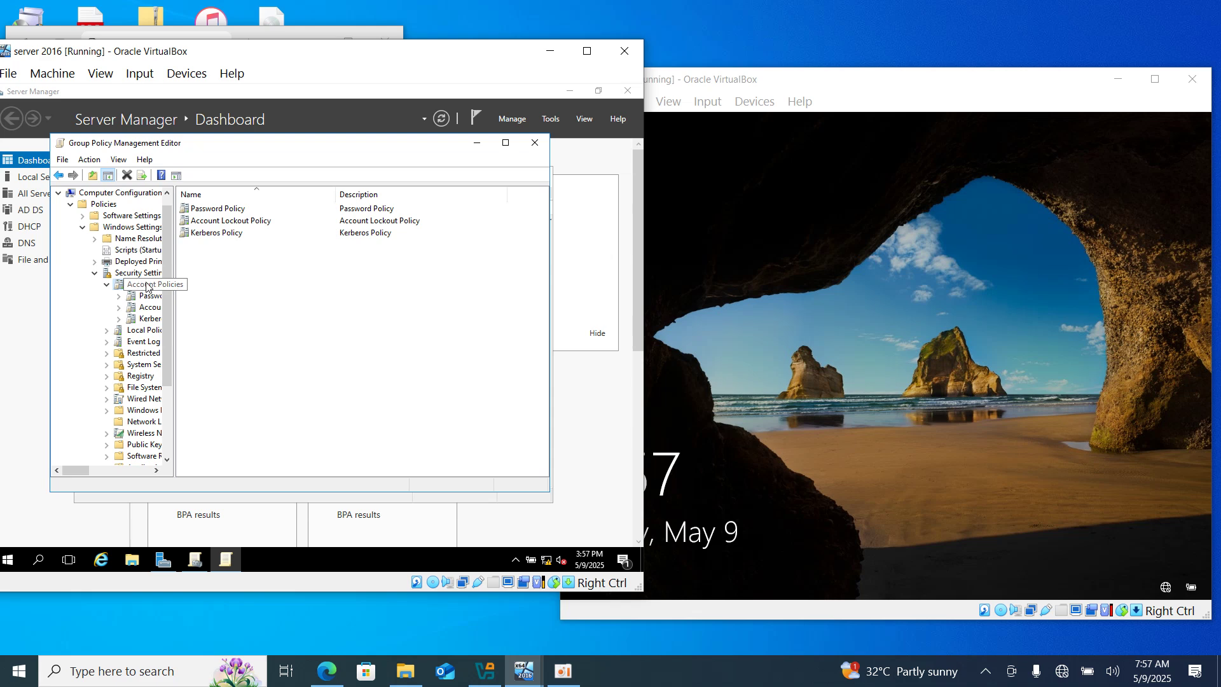
double_click(217, 210)
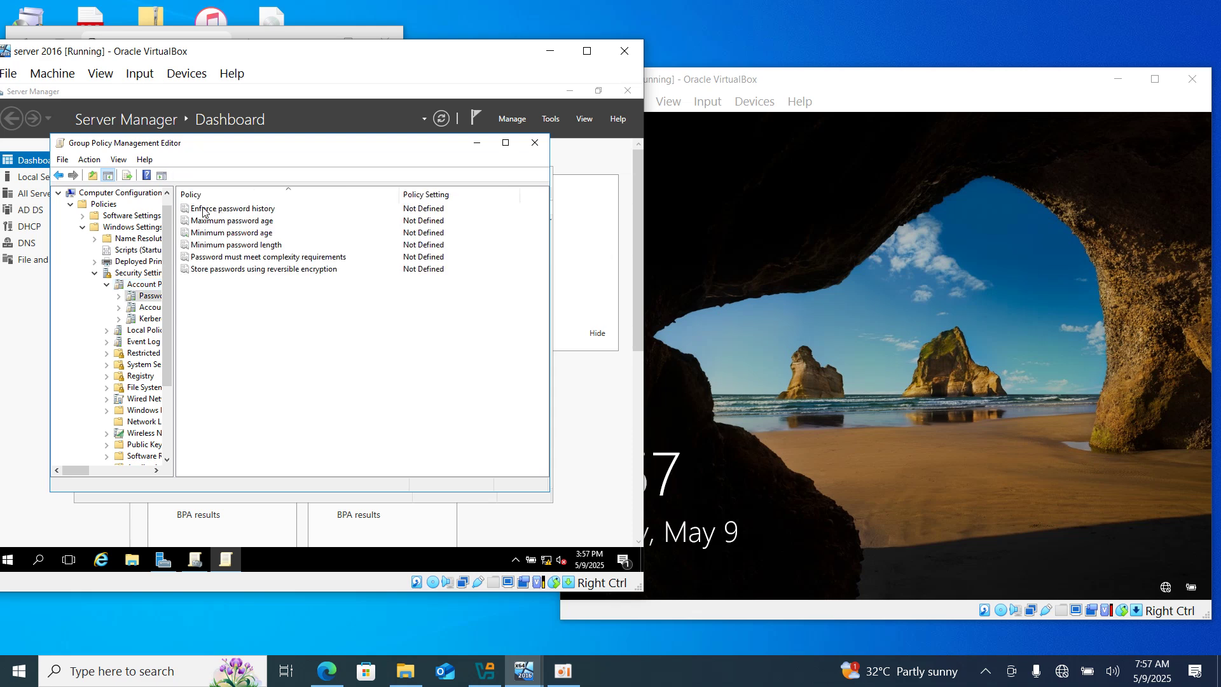
- Define the Enforce password history policy with 6 passwords remembered and apply it
double_click(230, 210)
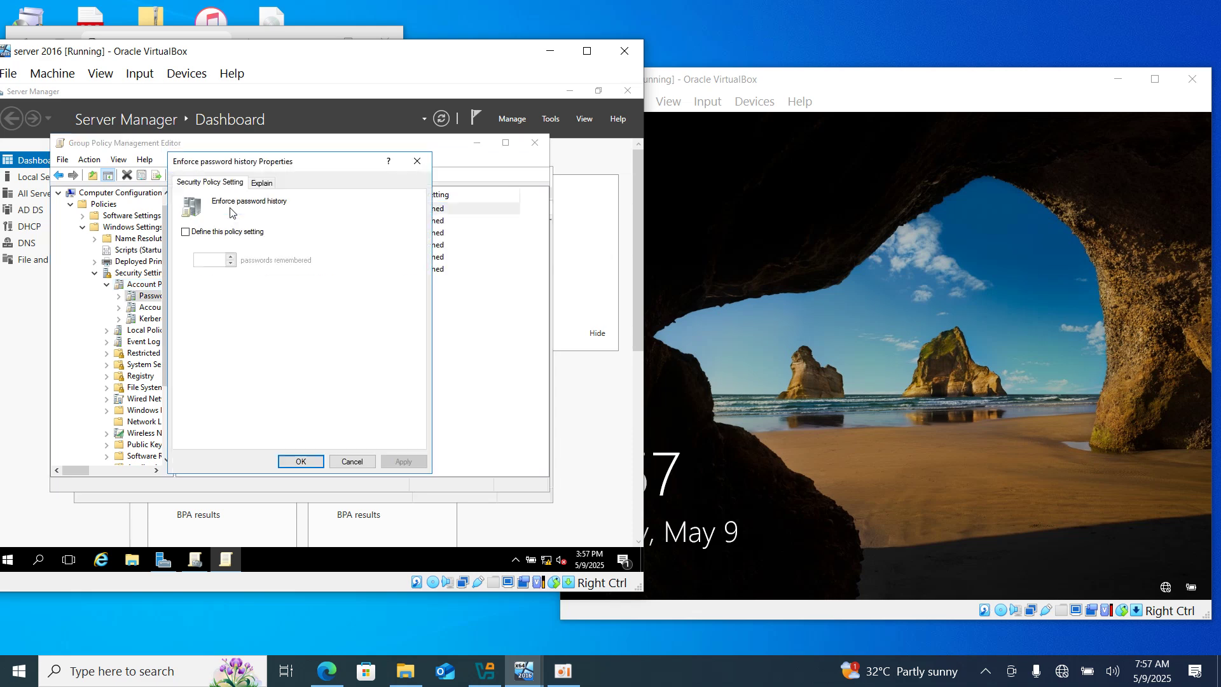
left_click(184, 233)
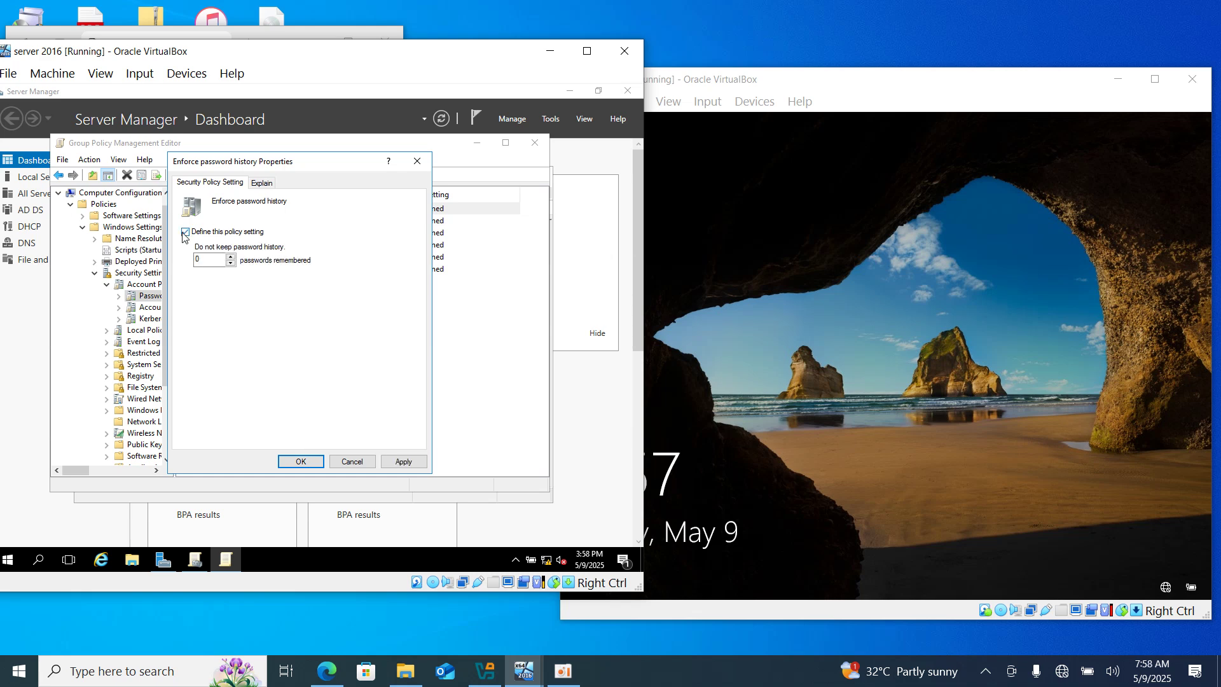
key("Tab")
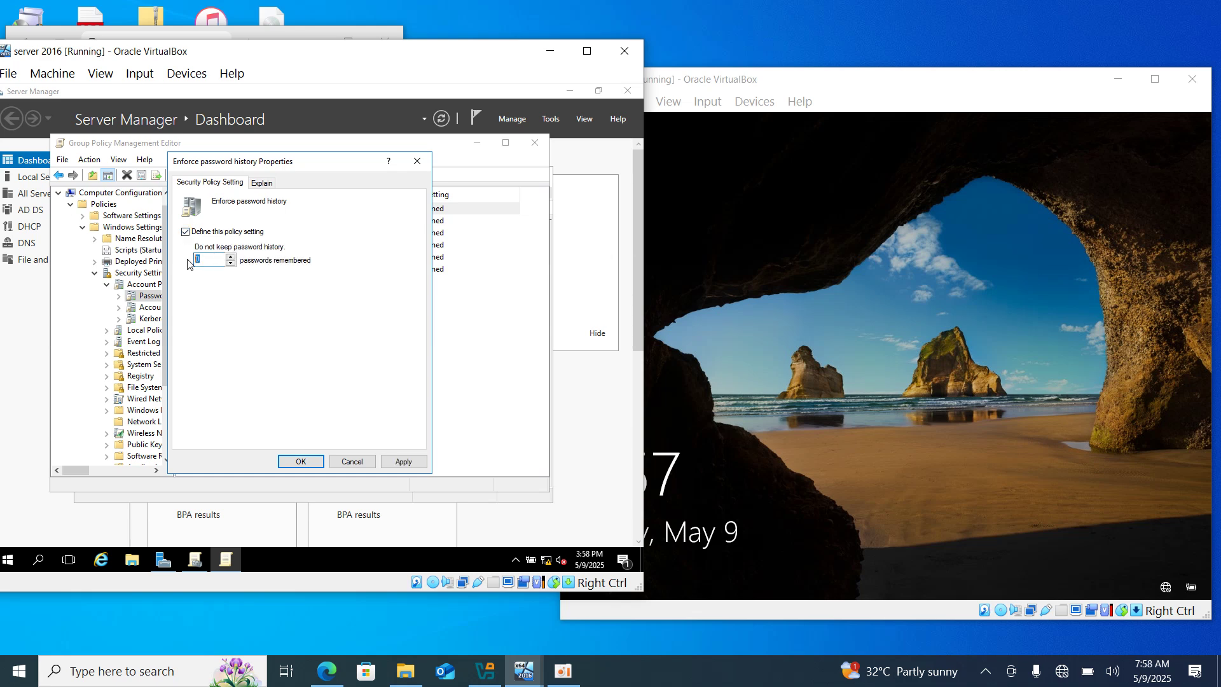
left_click(231, 257)
left_click(231, 257)
left_click(231, 256)
left_click(231, 257)
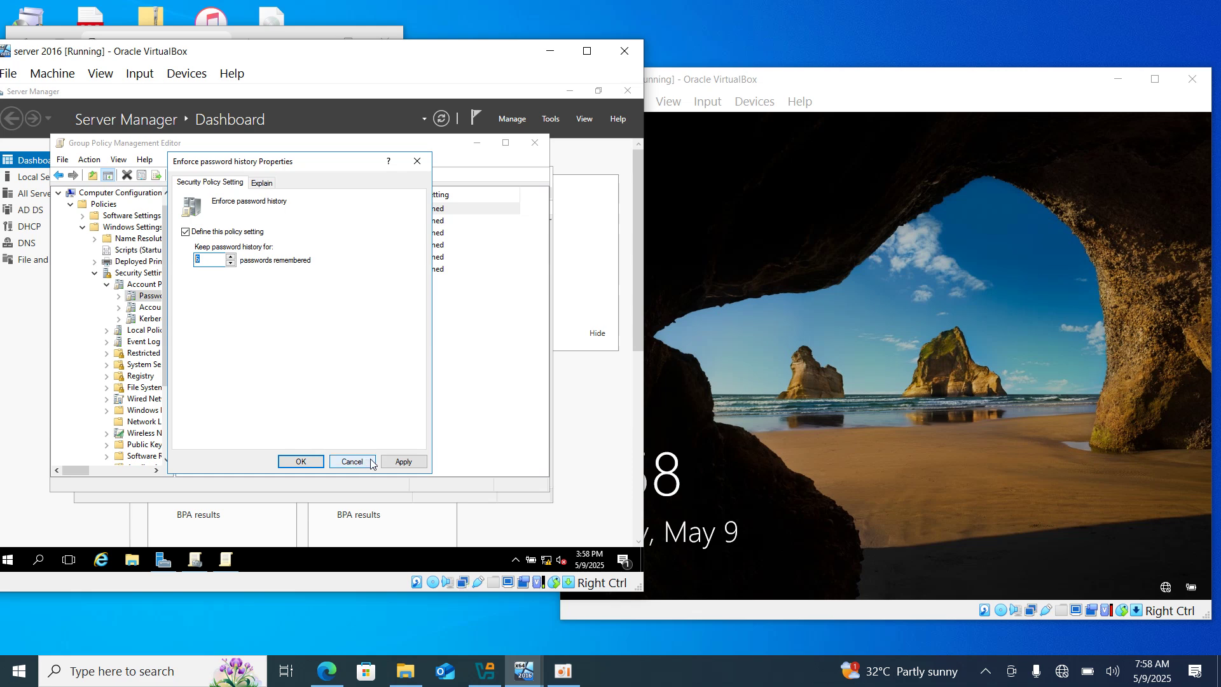
left_click(404, 461)
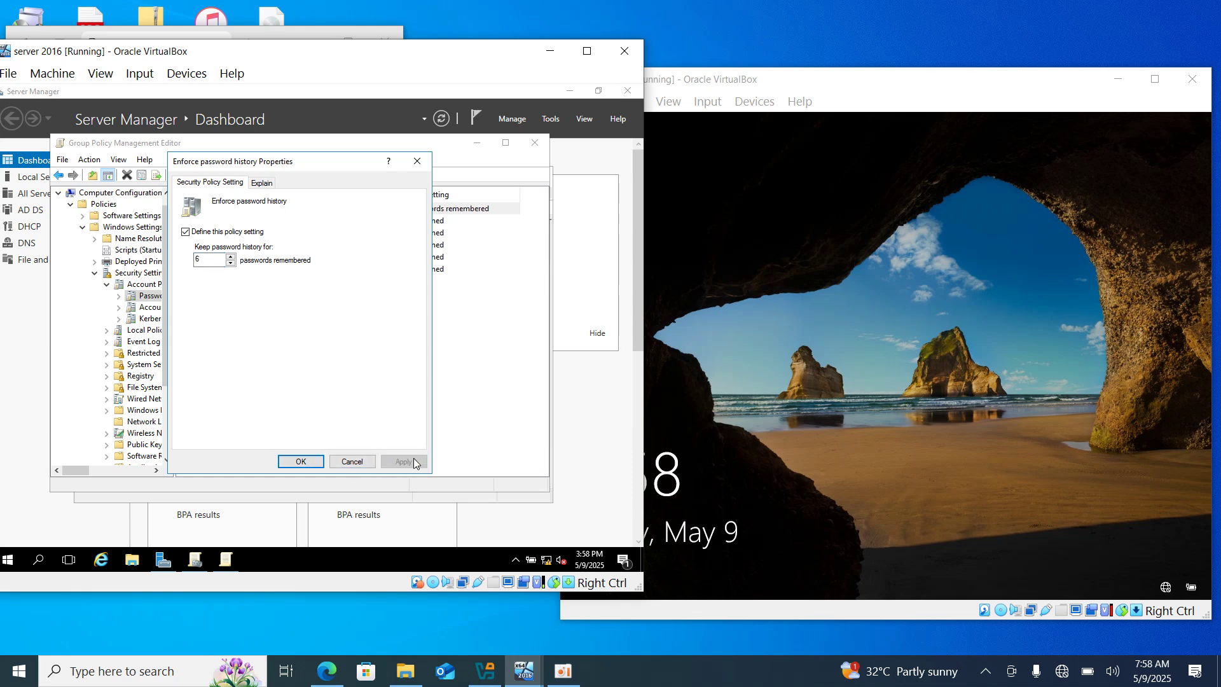
left_click(303, 459)
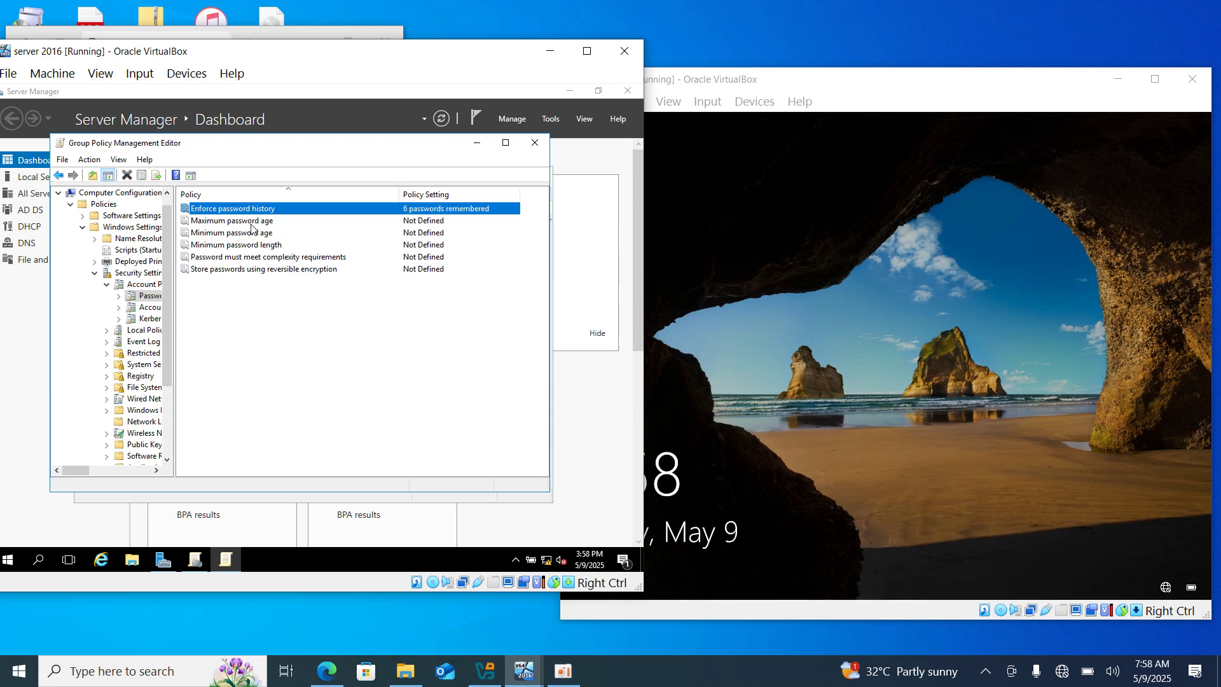
- Define the Maximum password age policy as 90 days and accept the suggested Minimum password age of 30 days
double_click(252, 223)
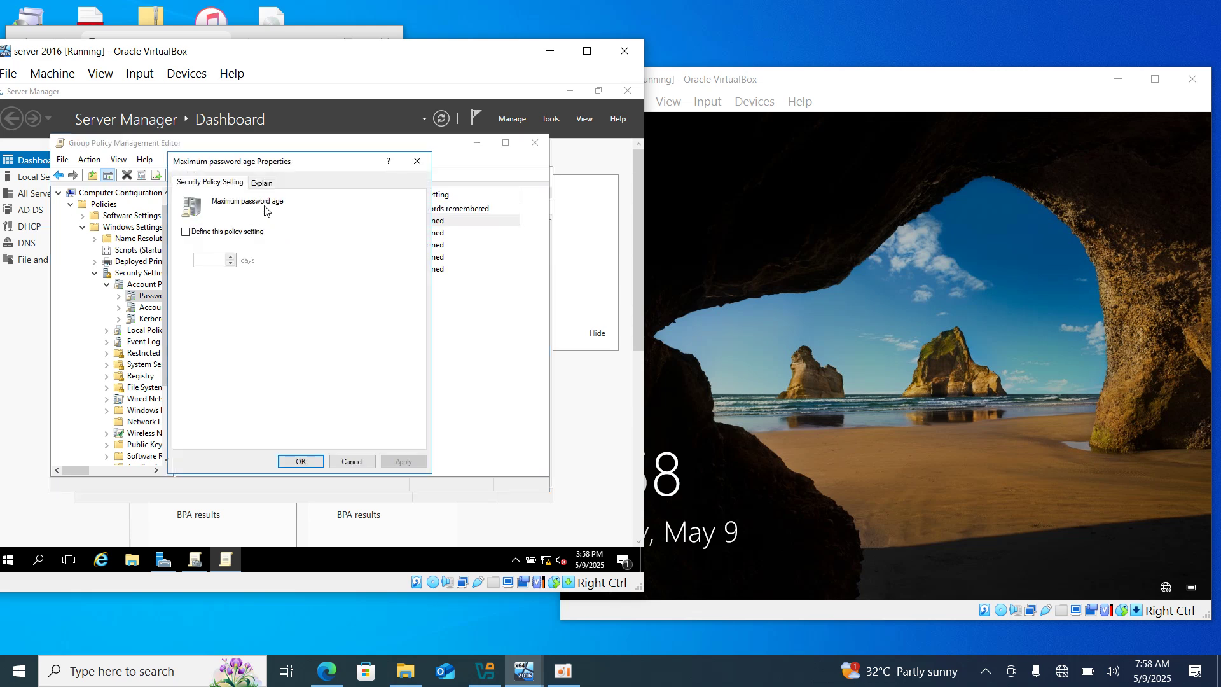
left_click(185, 233)
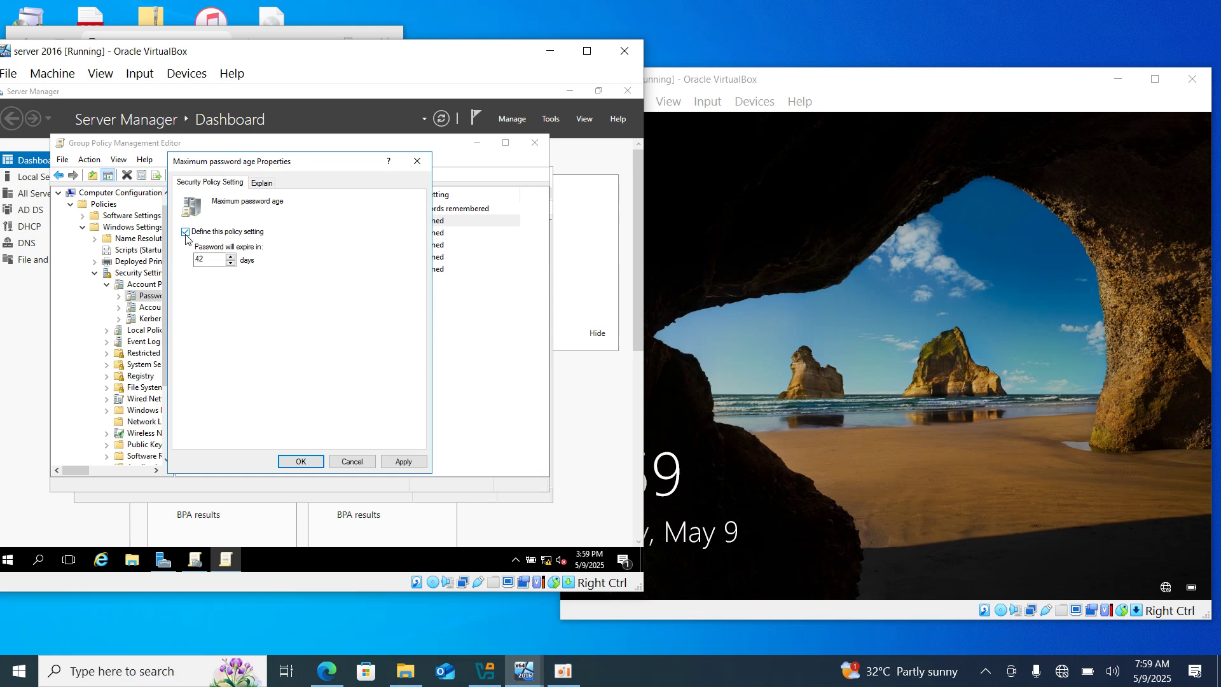
left_click(417, 164)
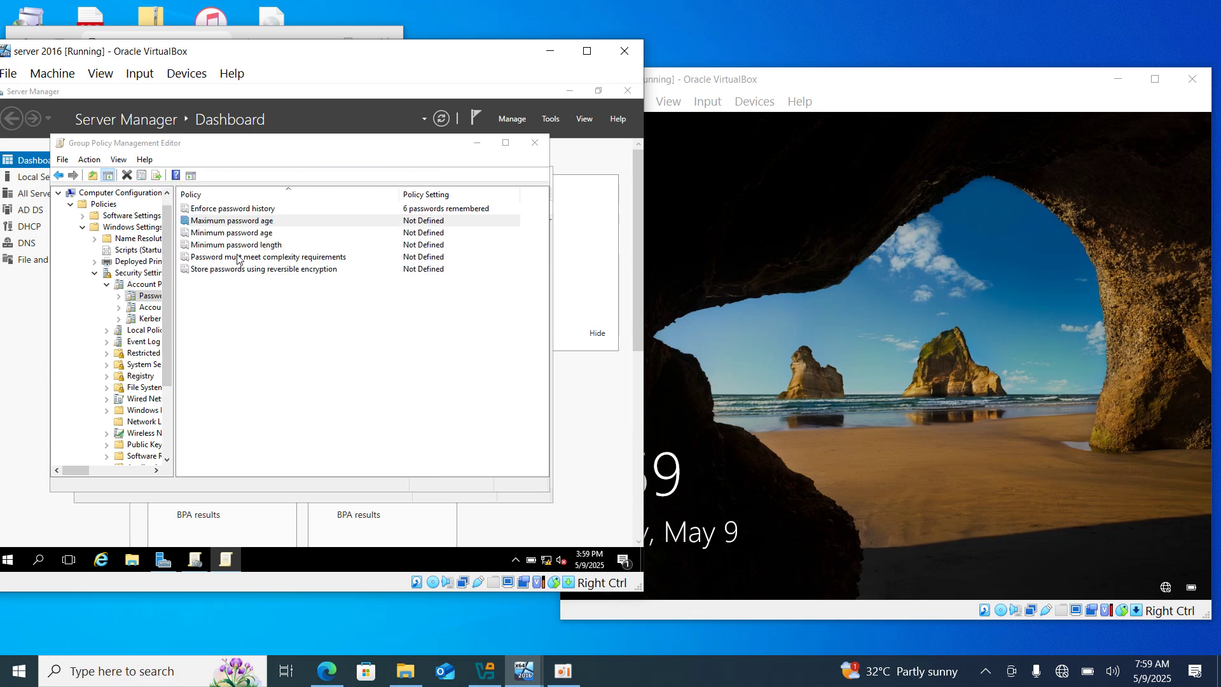
double_click(233, 223)
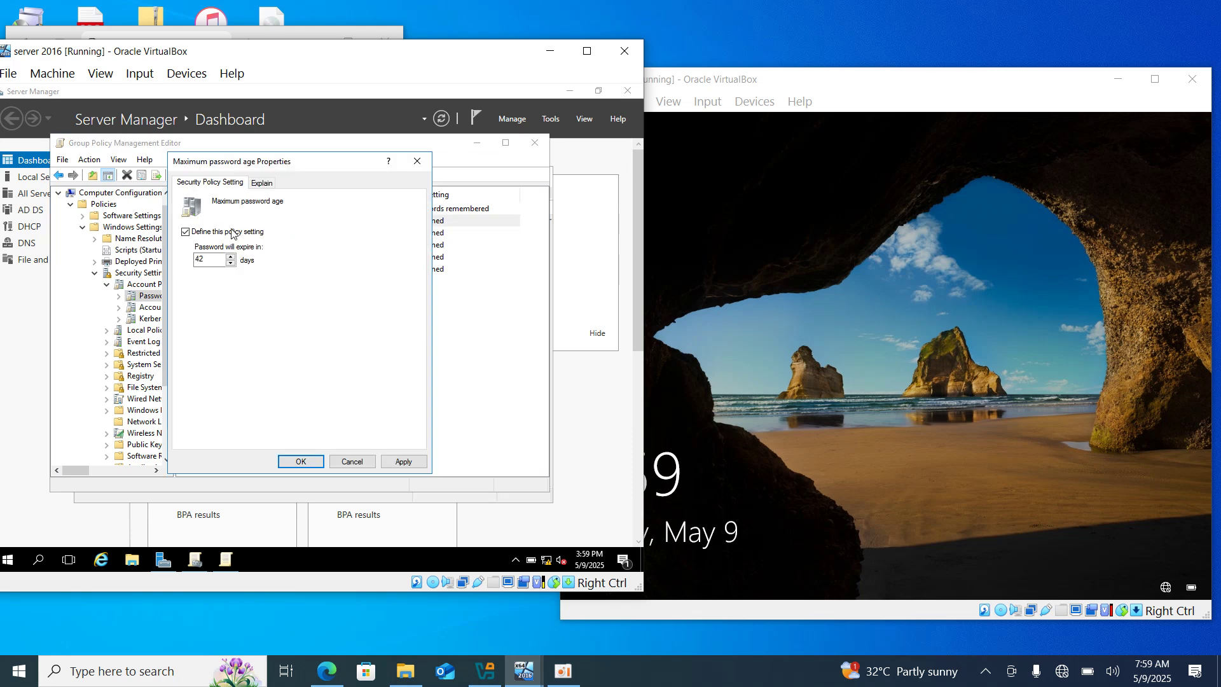
left_click_drag(213, 259, 183, 262)
type("90")
left_click(409, 466)
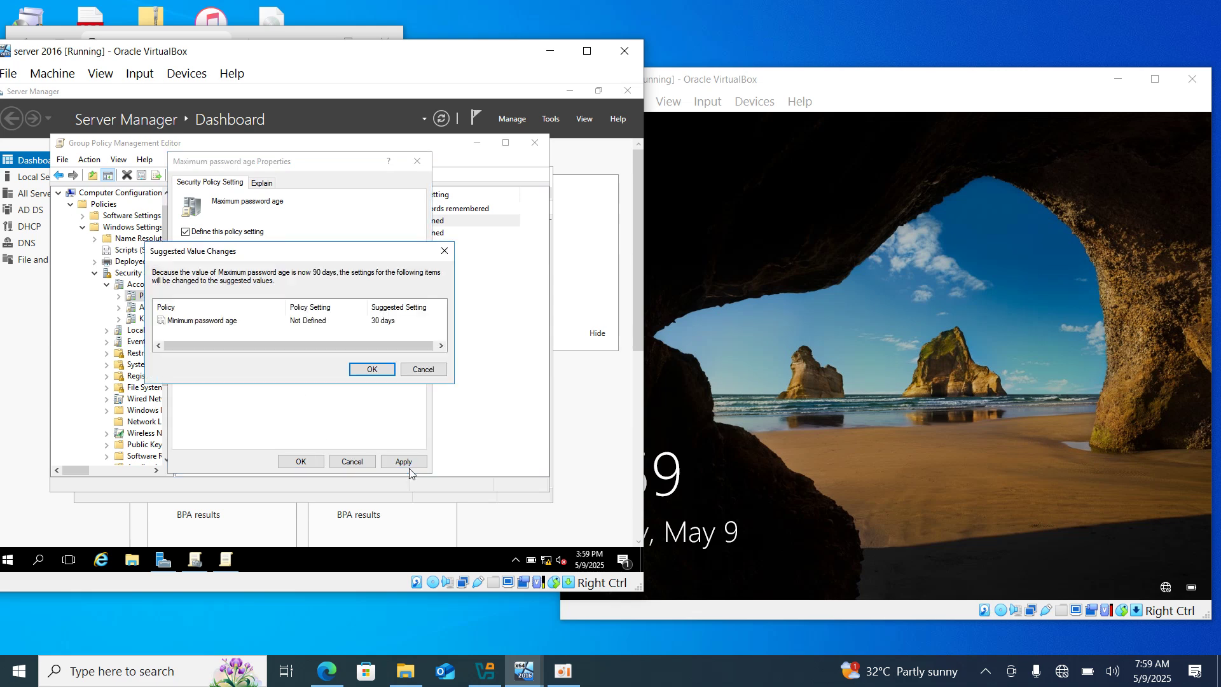
left_click(380, 371)
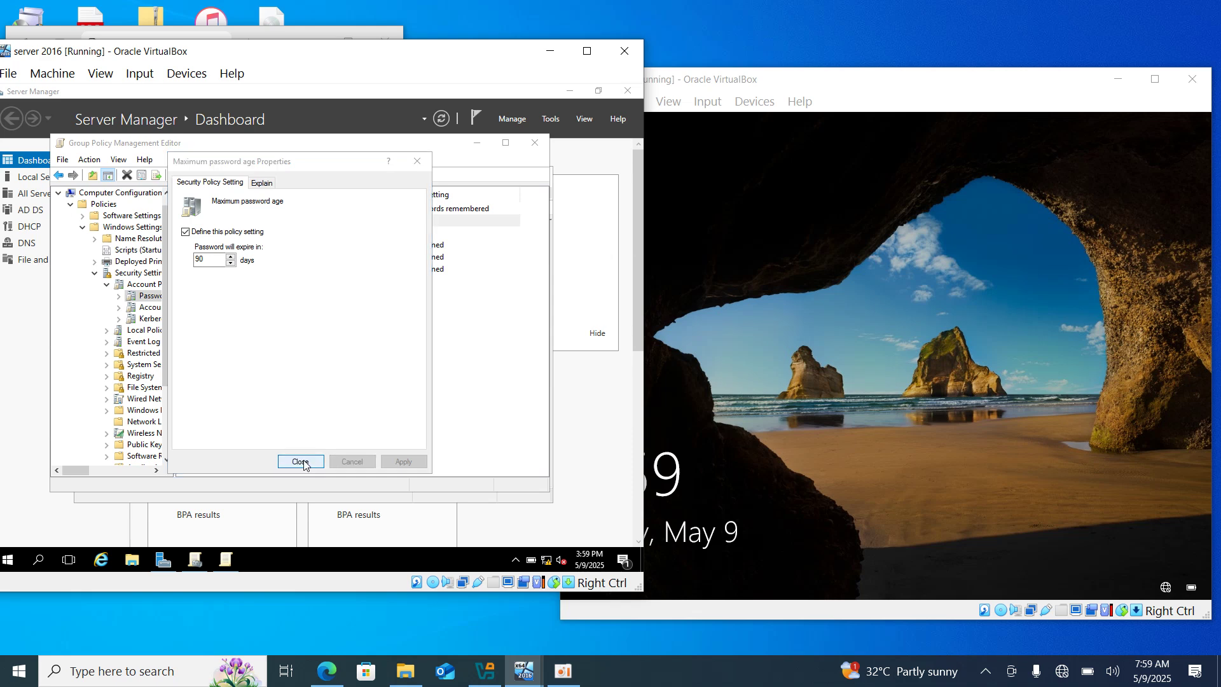
left_click(303, 463)
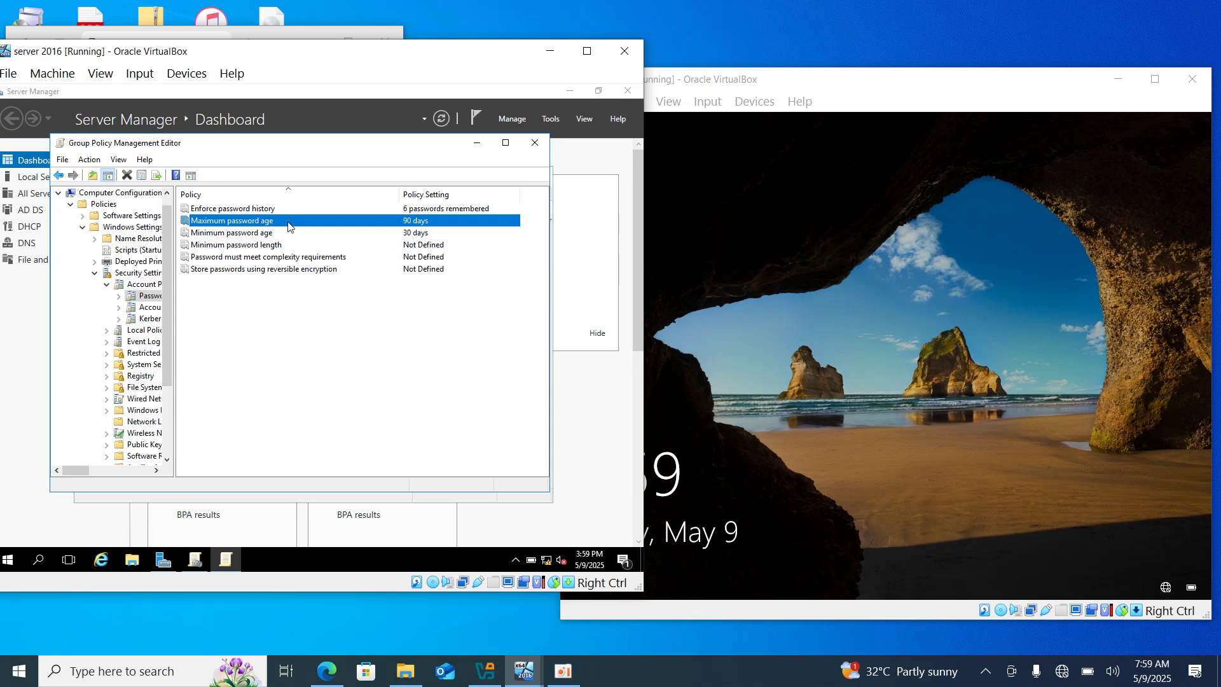
- Review the number of days defined in the Minimum password age policy and close its properties
double_click(256, 234)
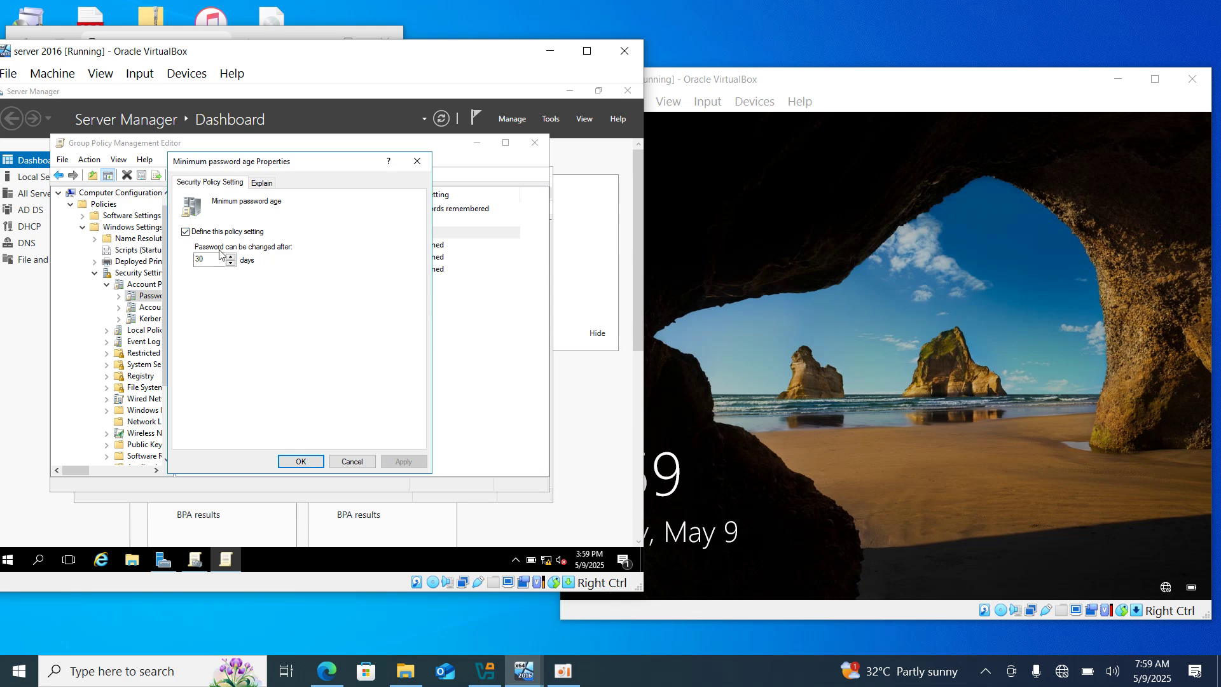
double_click(211, 261)
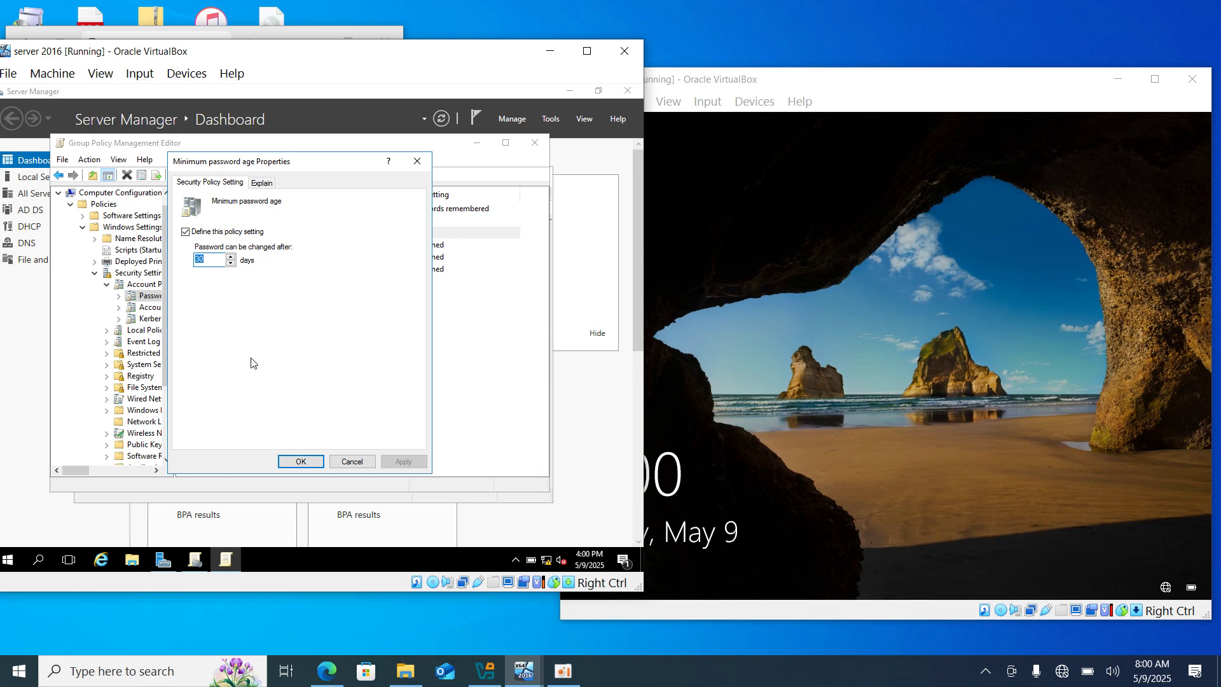
left_click(301, 463)
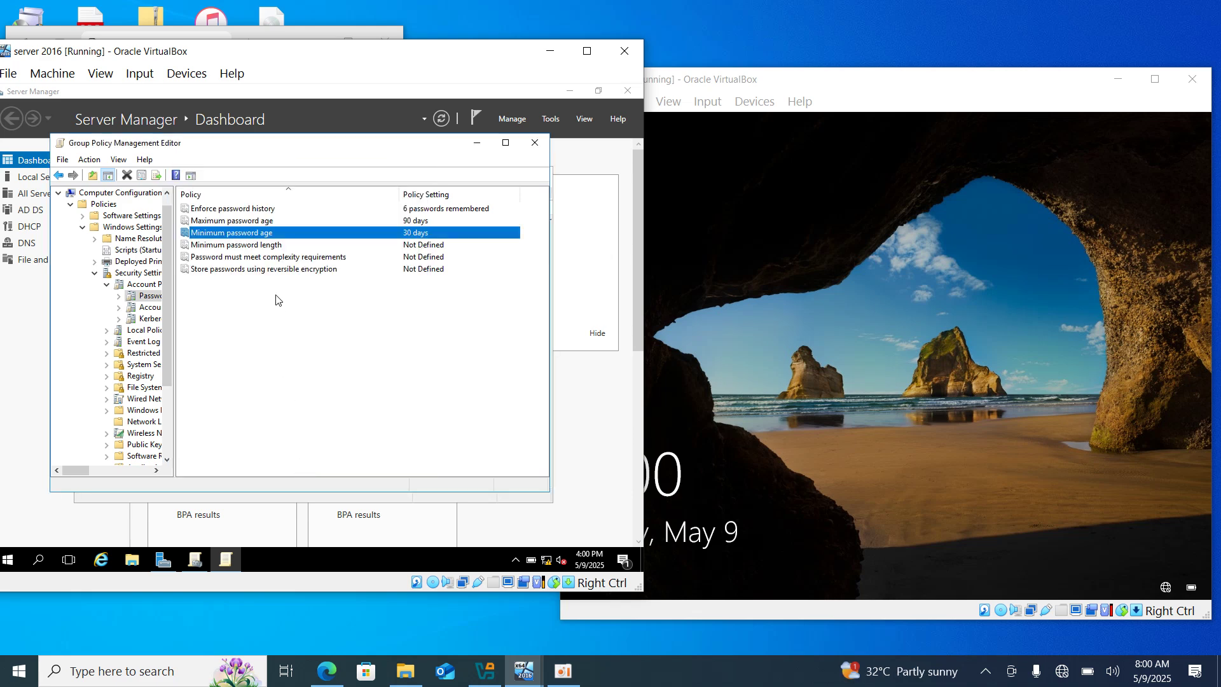
left_click(284, 222)
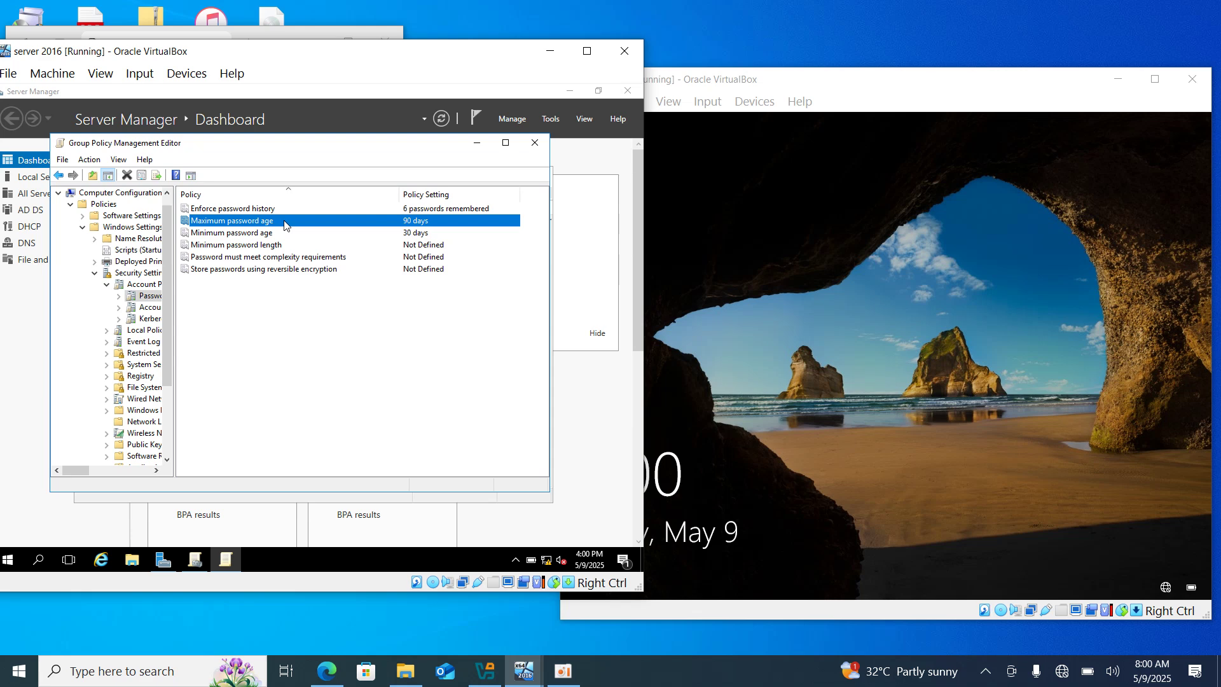
double_click(278, 234)
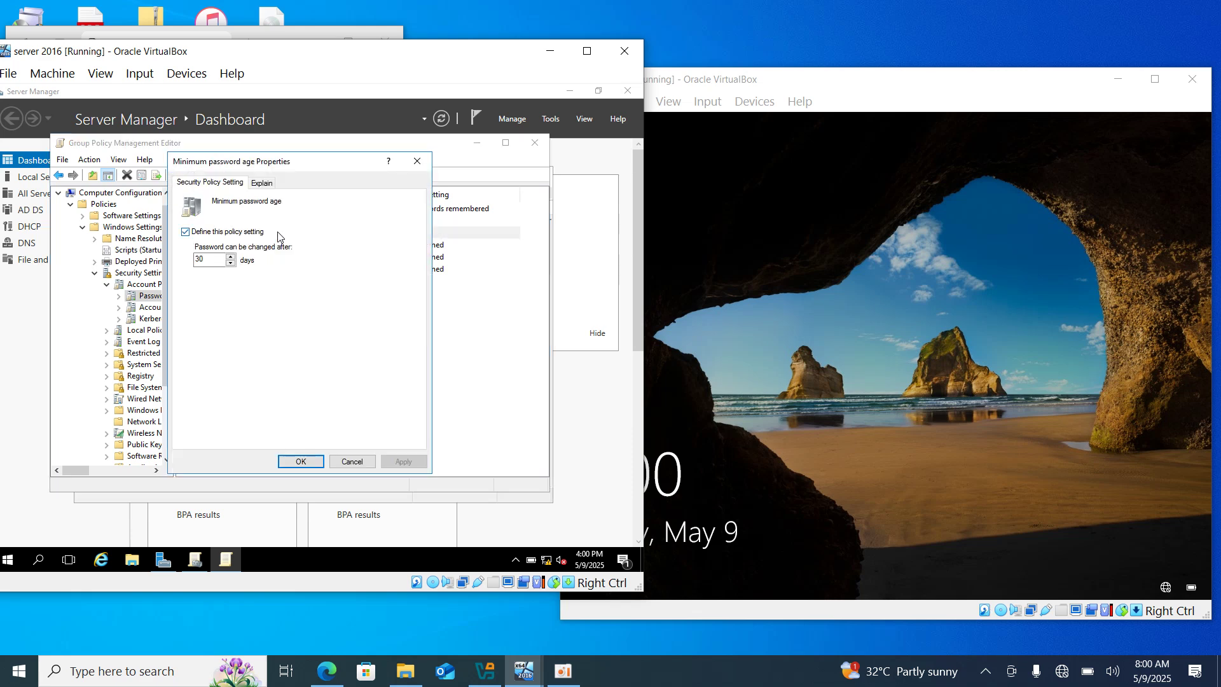
left_click(216, 263)
left_click(301, 462)
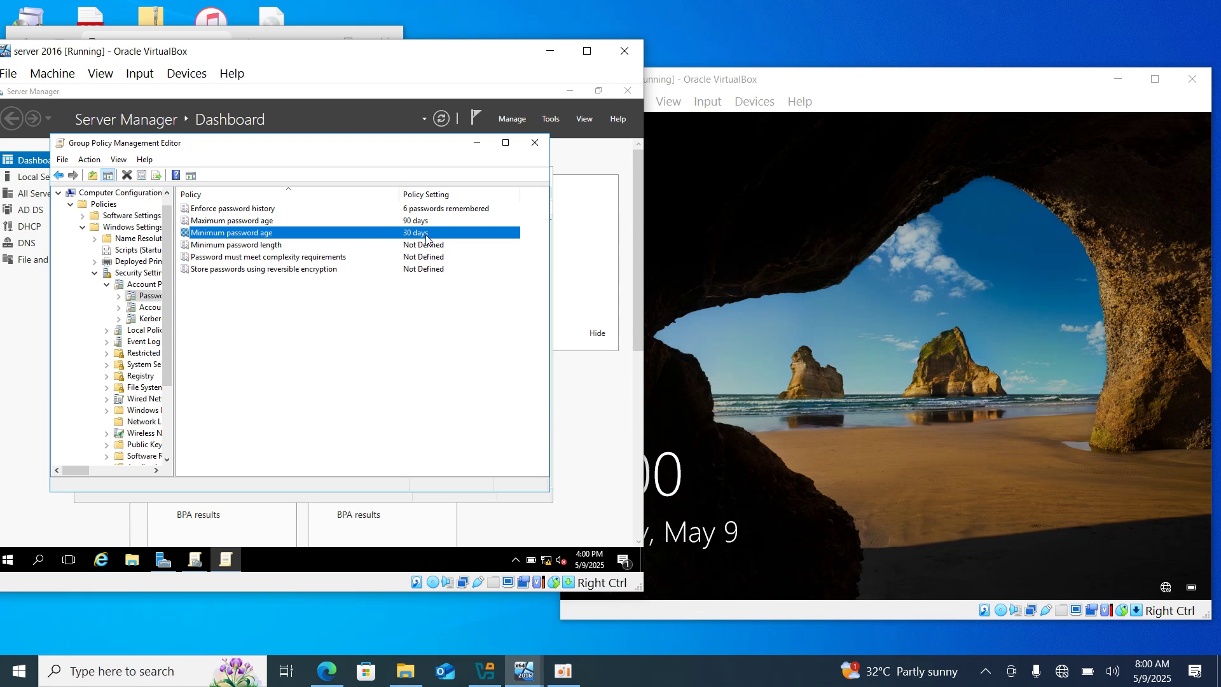
- Define the Minimum password length policy as 12 characters and apply it
left_click(368, 246)
double_click(368, 249)
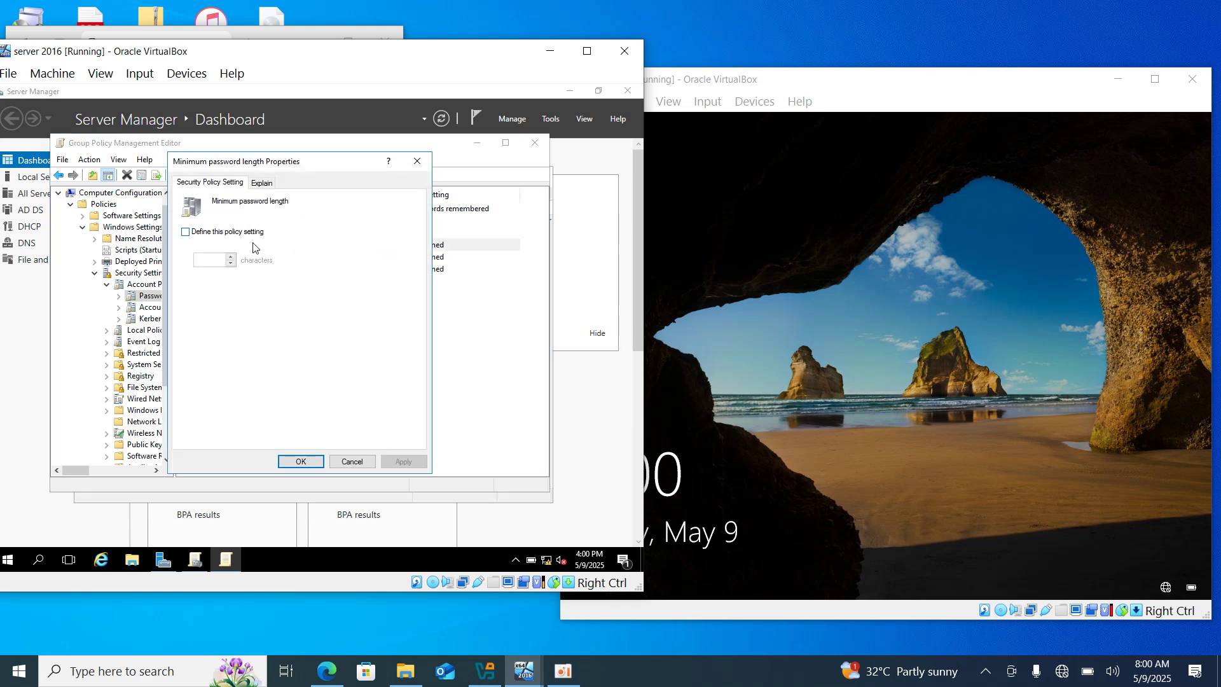
left_click(186, 232)
double_click(198, 259)
type("12")
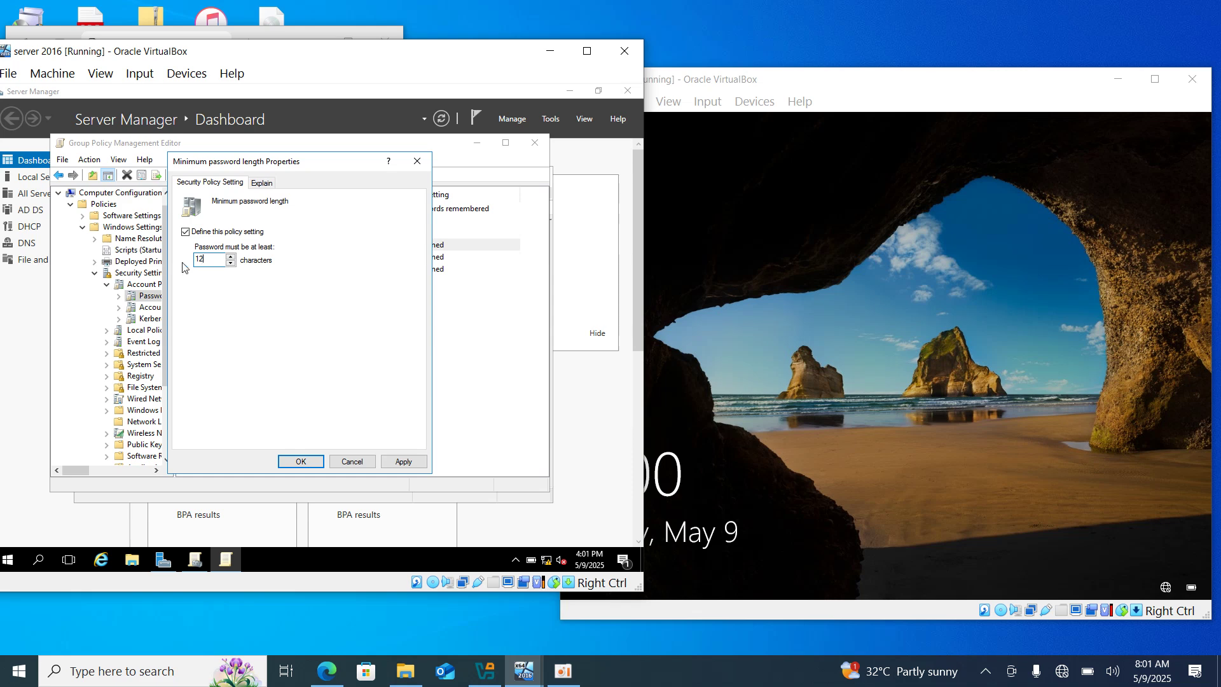
left_click(402, 462)
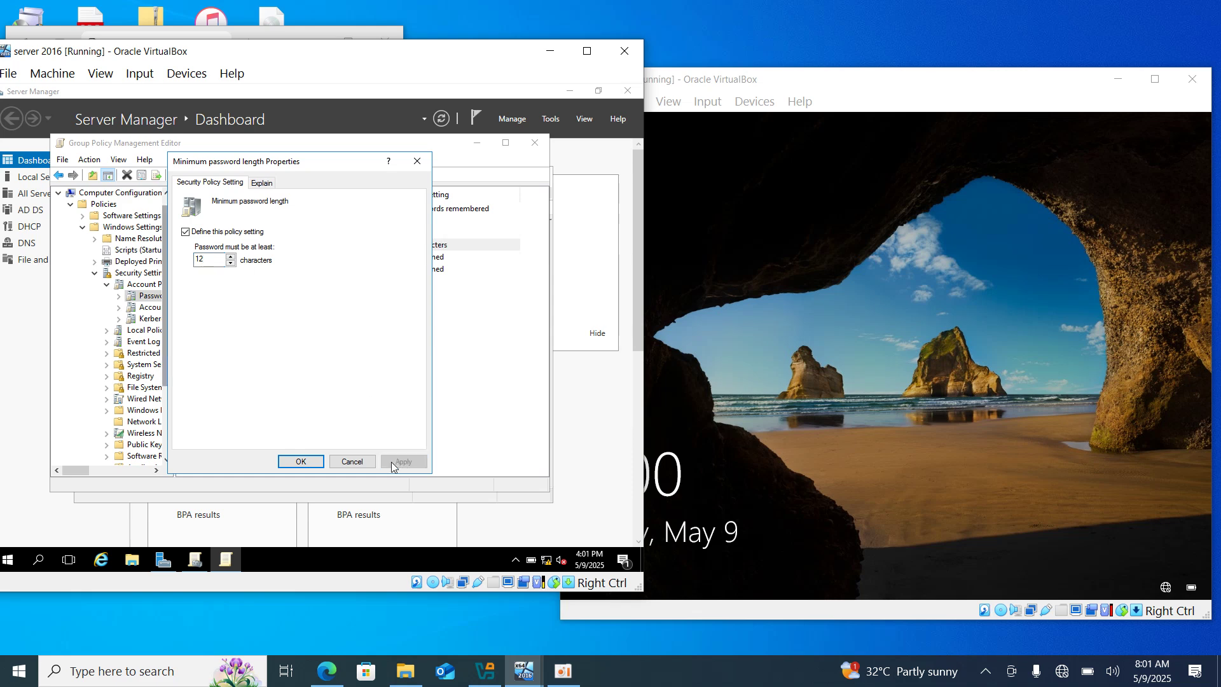
left_click(311, 463)
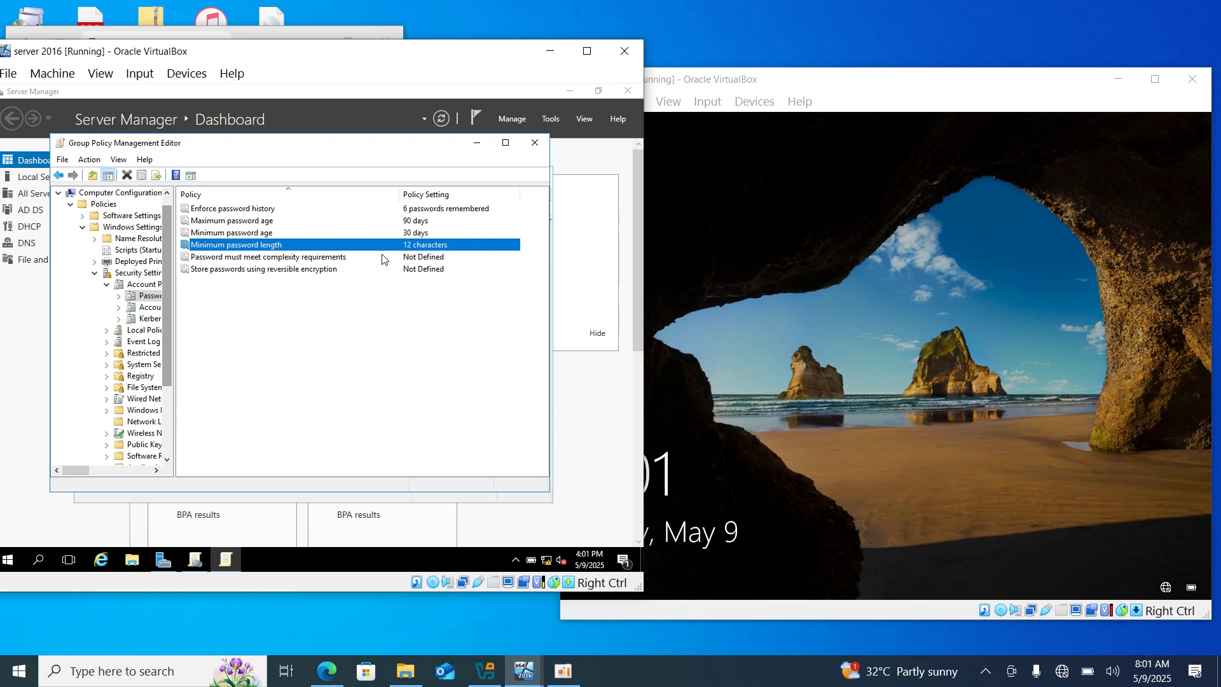
- Define the Password must meet complexity requirements policy as Enabled
double_click(371, 257)
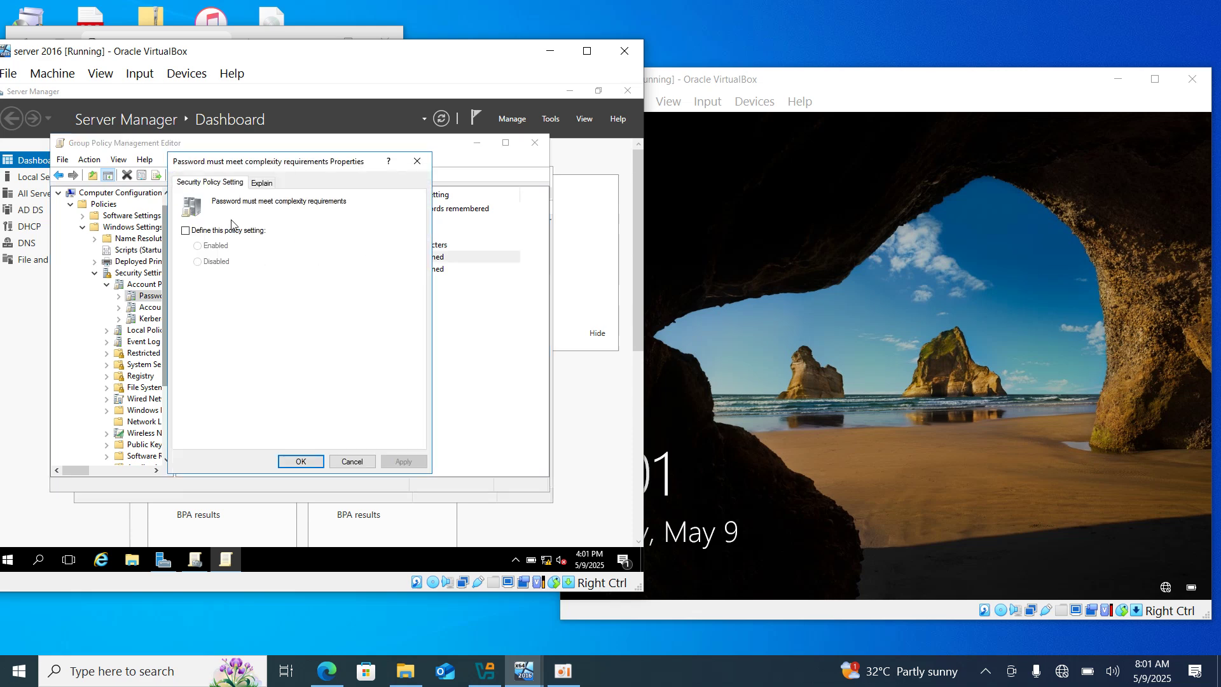
left_click(186, 231)
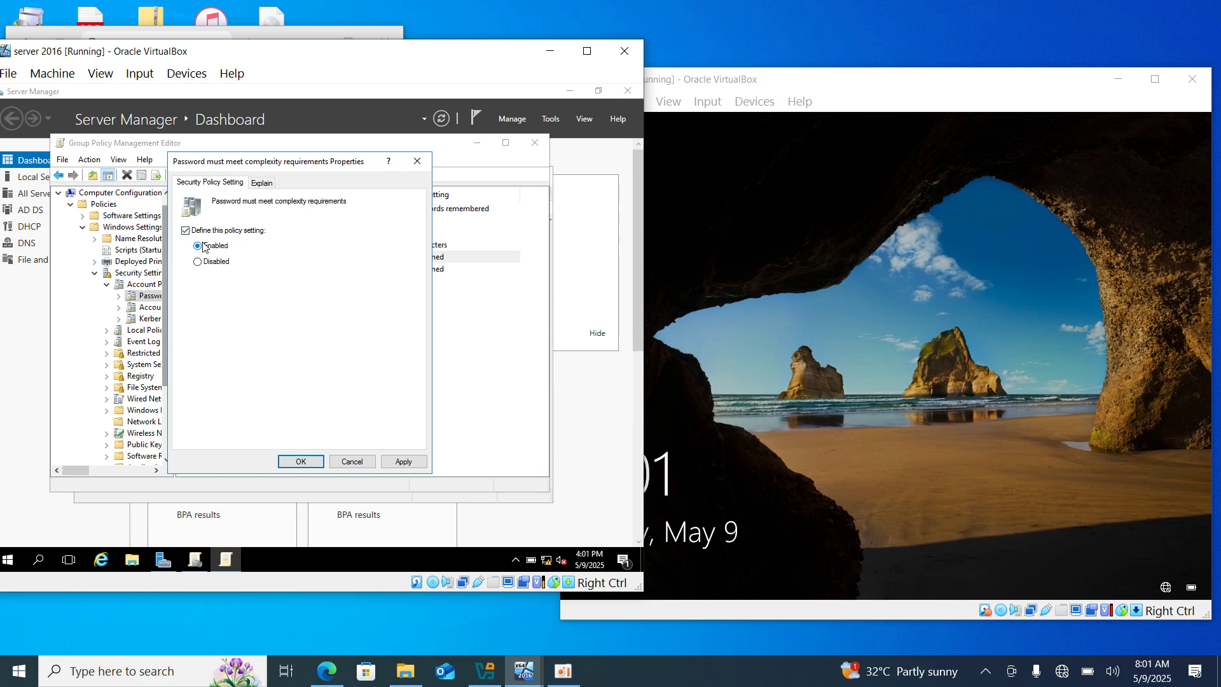
left_click(316, 465)
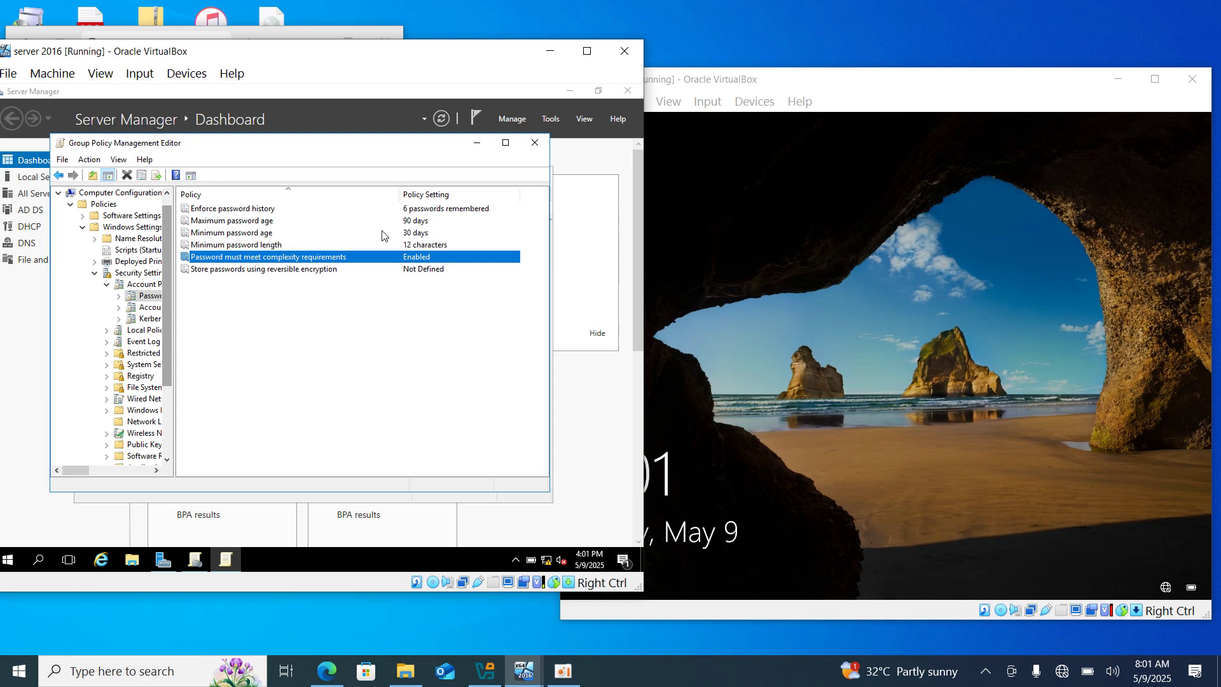
- Define the Store passwords using reversible encryption policy as Disabled and apply it
double_click(261, 269)
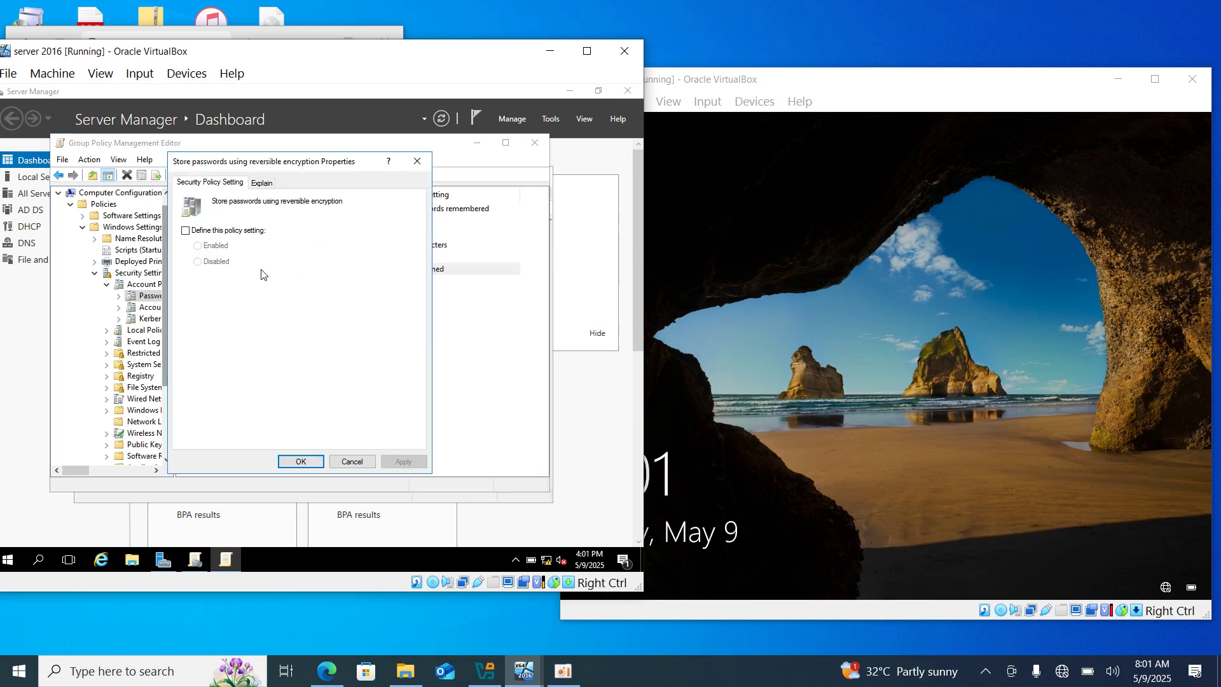
left_click(185, 231)
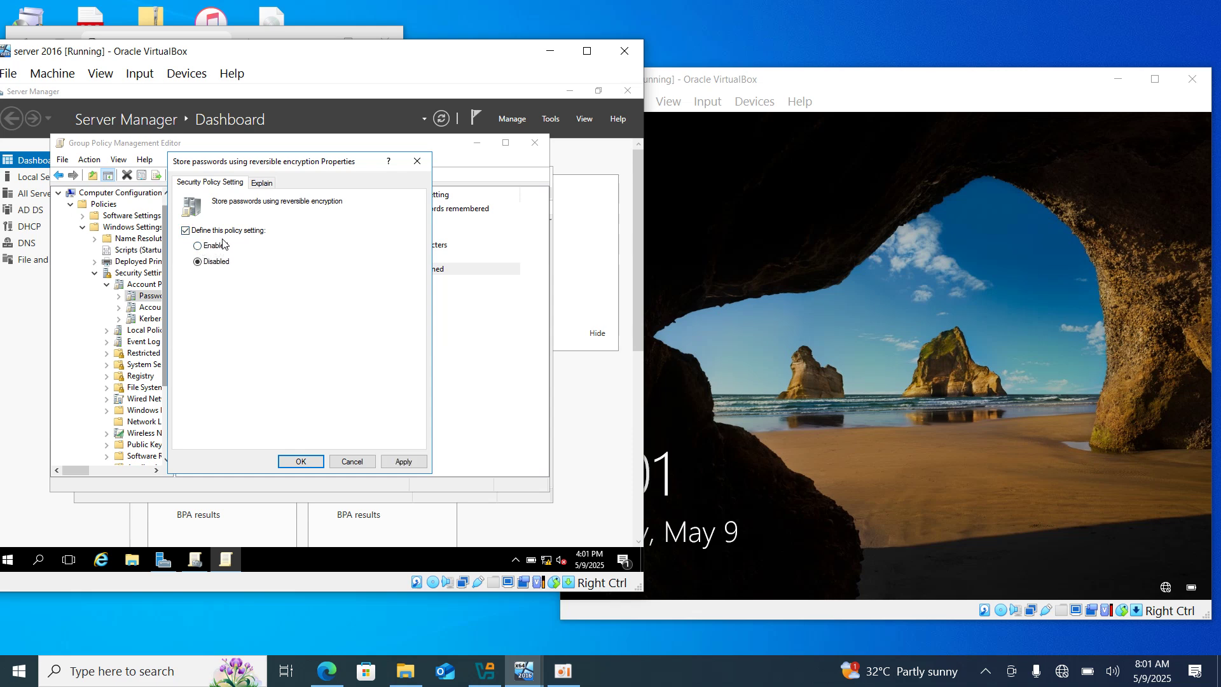
left_click(399, 461)
left_click(296, 462)
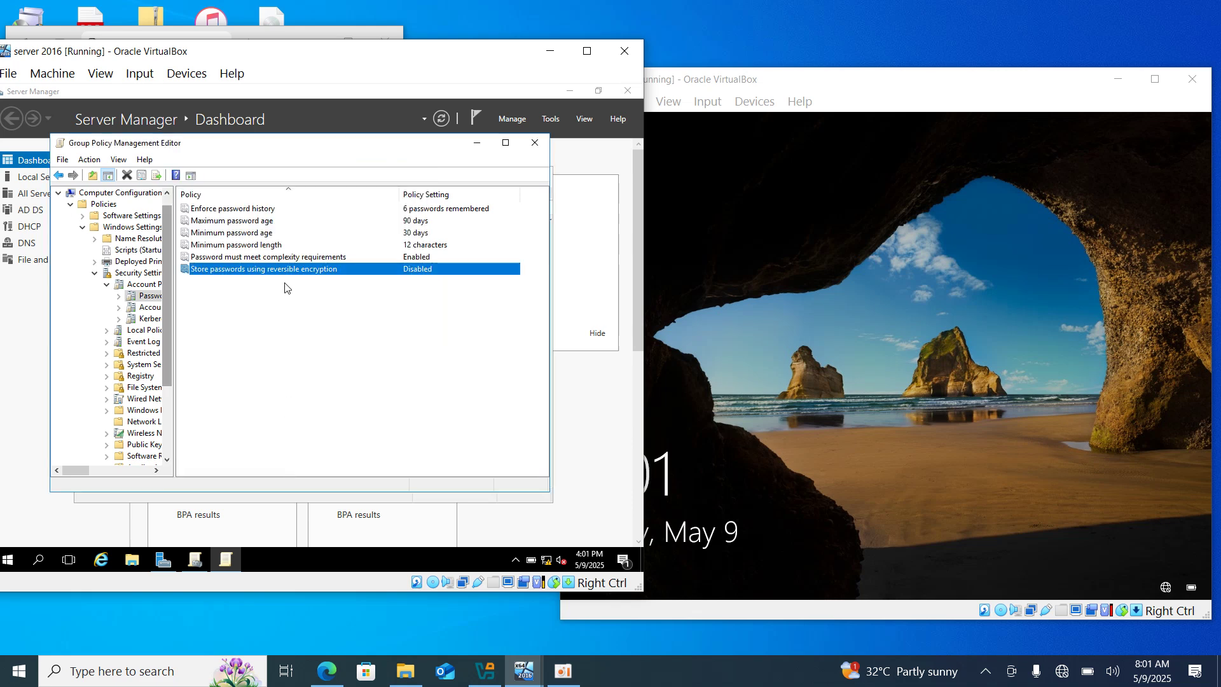
- Close the policy editor and check whether the ACCT LOCKOUT policy link is enforced and enabled
left_click(535, 143)
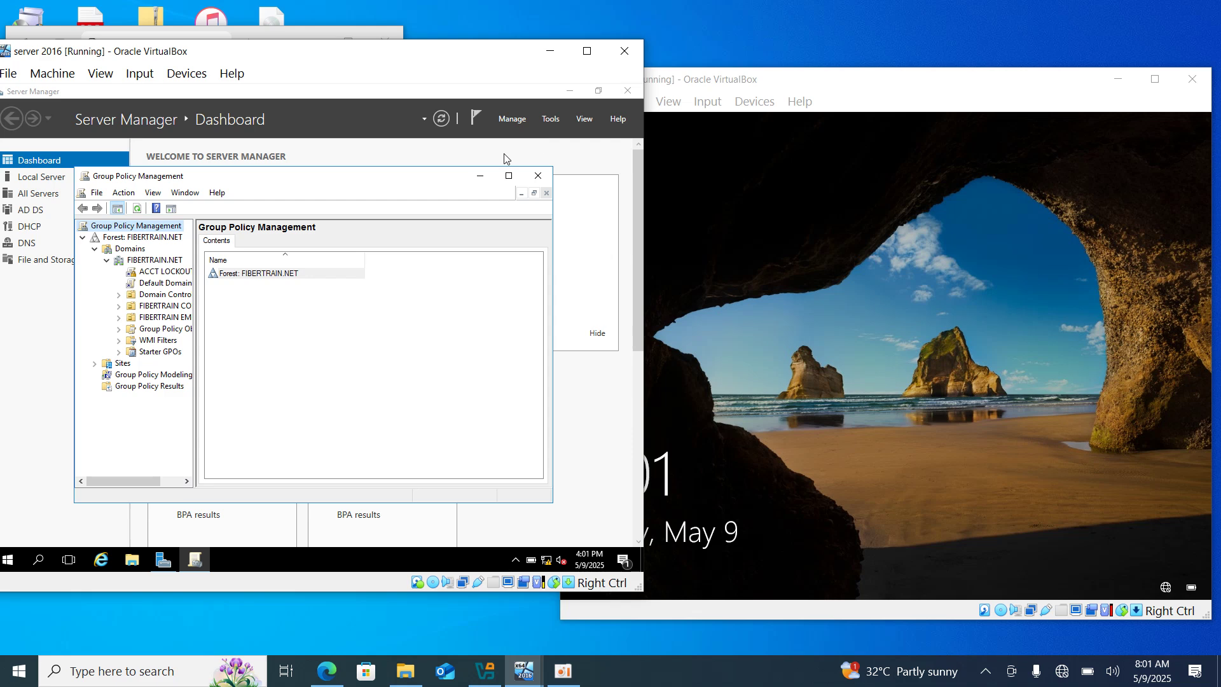
right_click(147, 277)
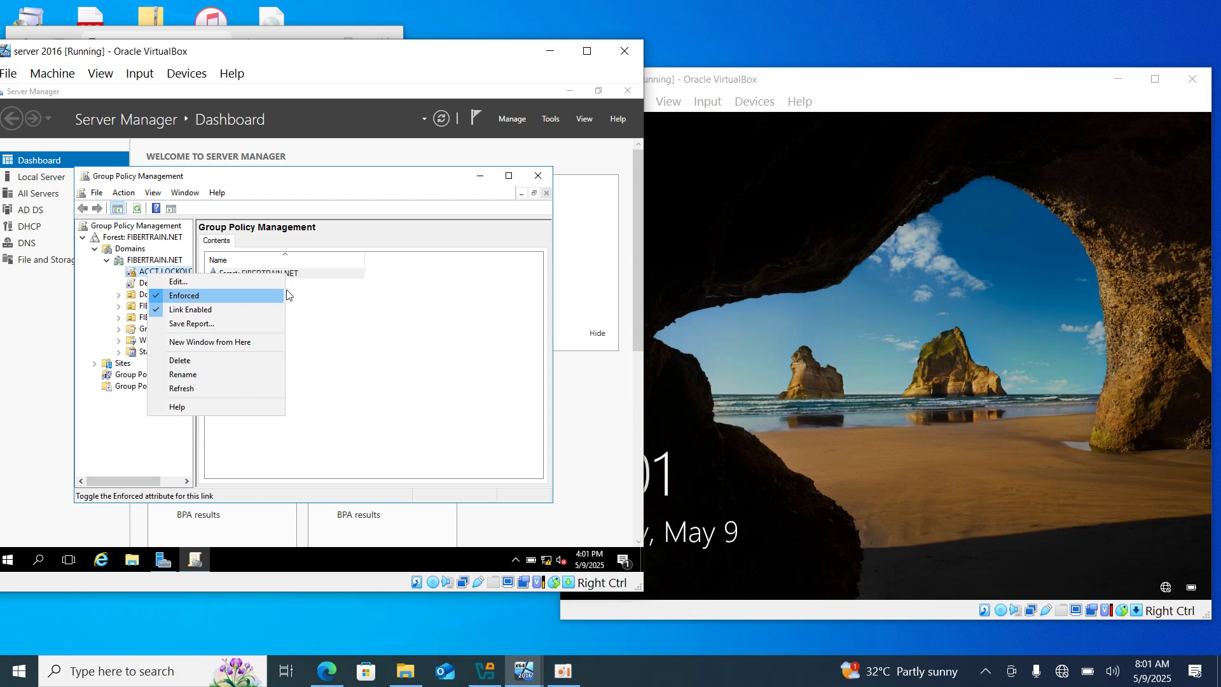
left_click(380, 330)
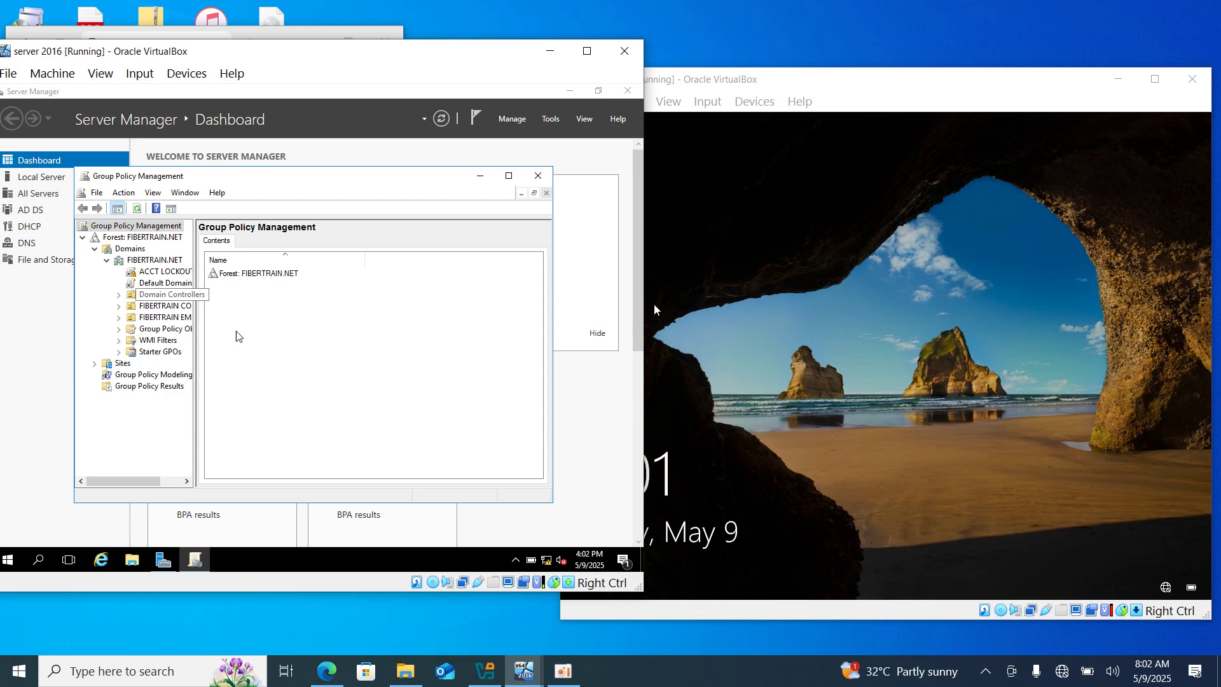
- Switch to the windows 10 machine and sign in to the displayed domain user account with its password
left_click(730, 379)
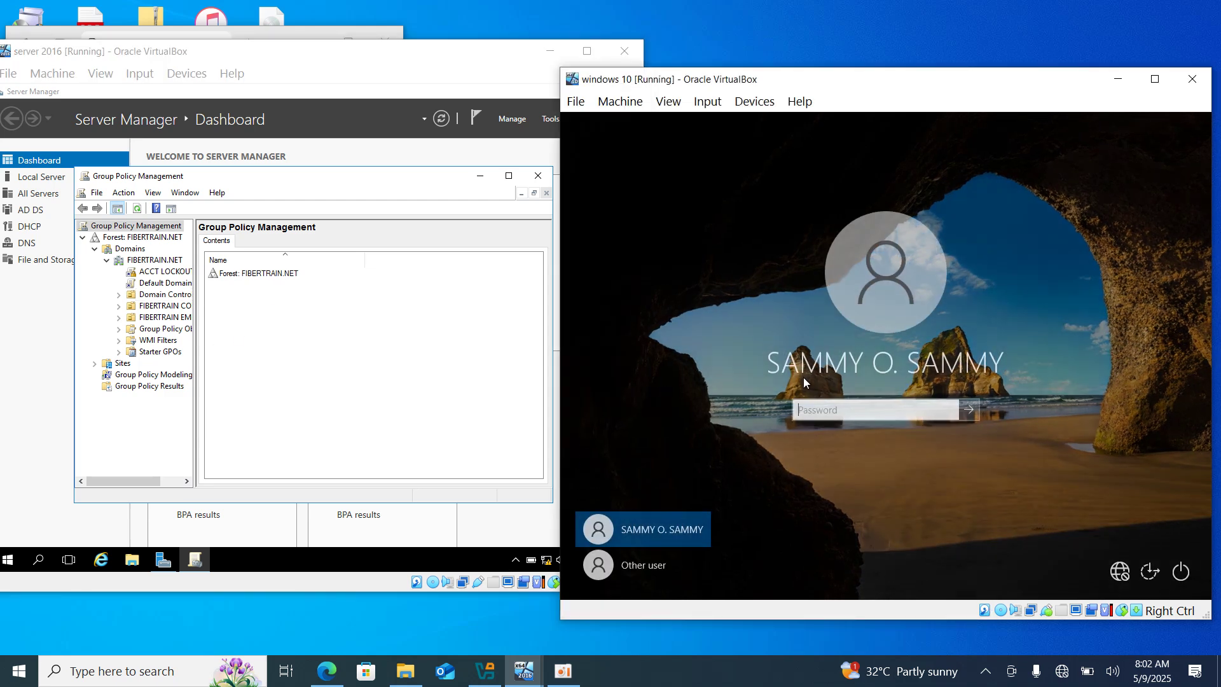
type("***")
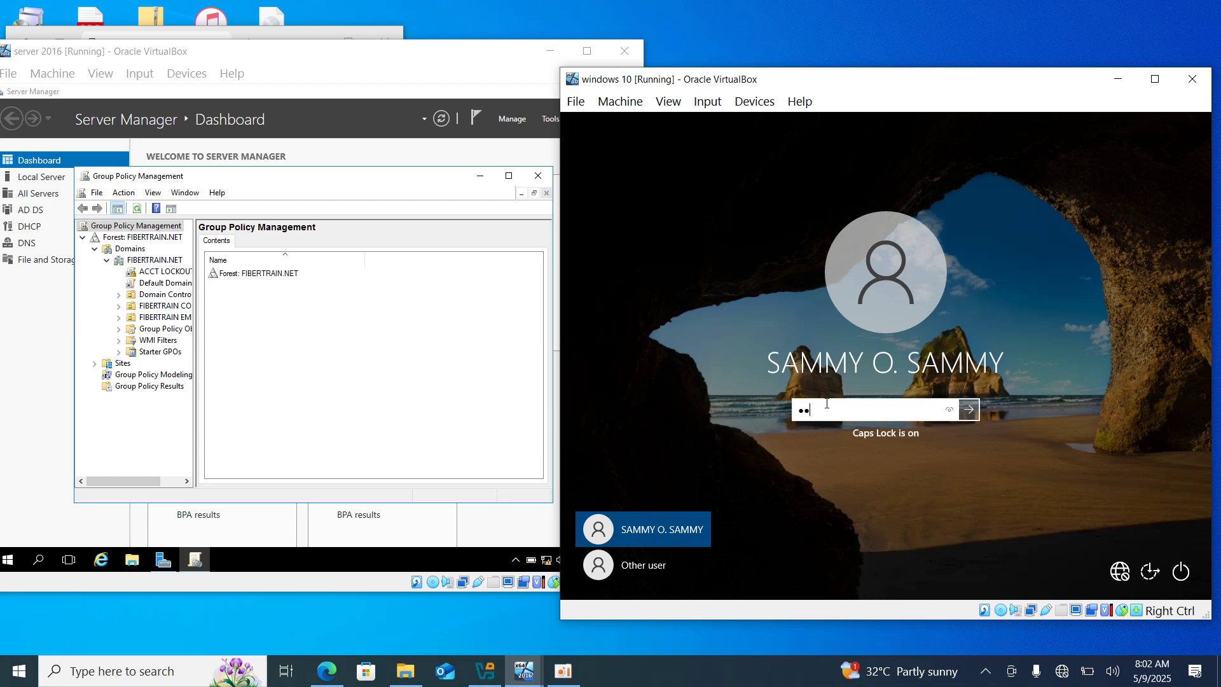
type("********")
key("Return")
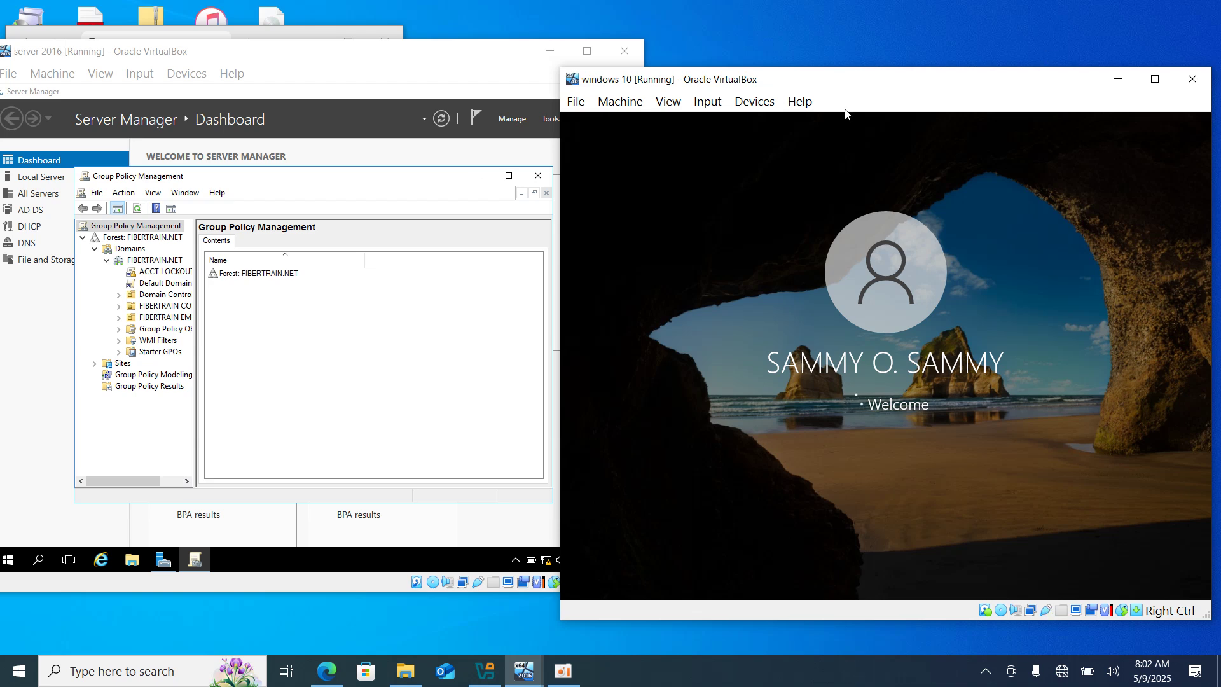
- Move the windows 10 machine window level with the server window and minimize Group Policy Management on server 2016
left_click_drag(876, 93, 856, 66)
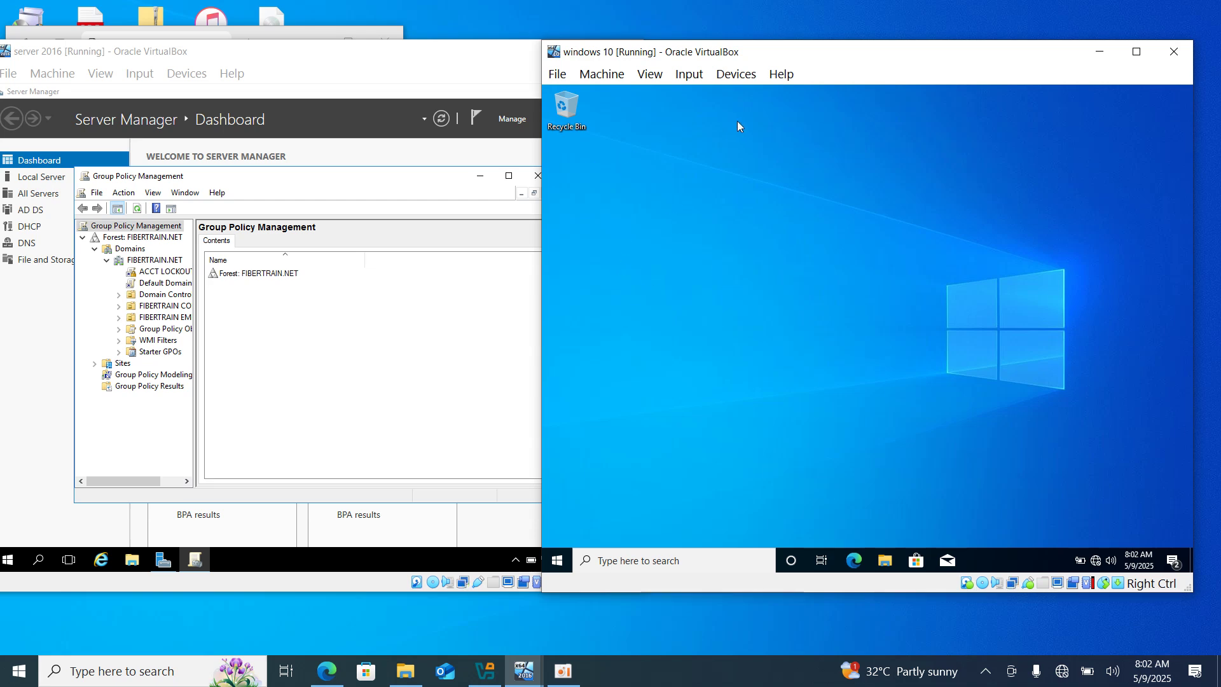
left_click(483, 181)
left_click(484, 182)
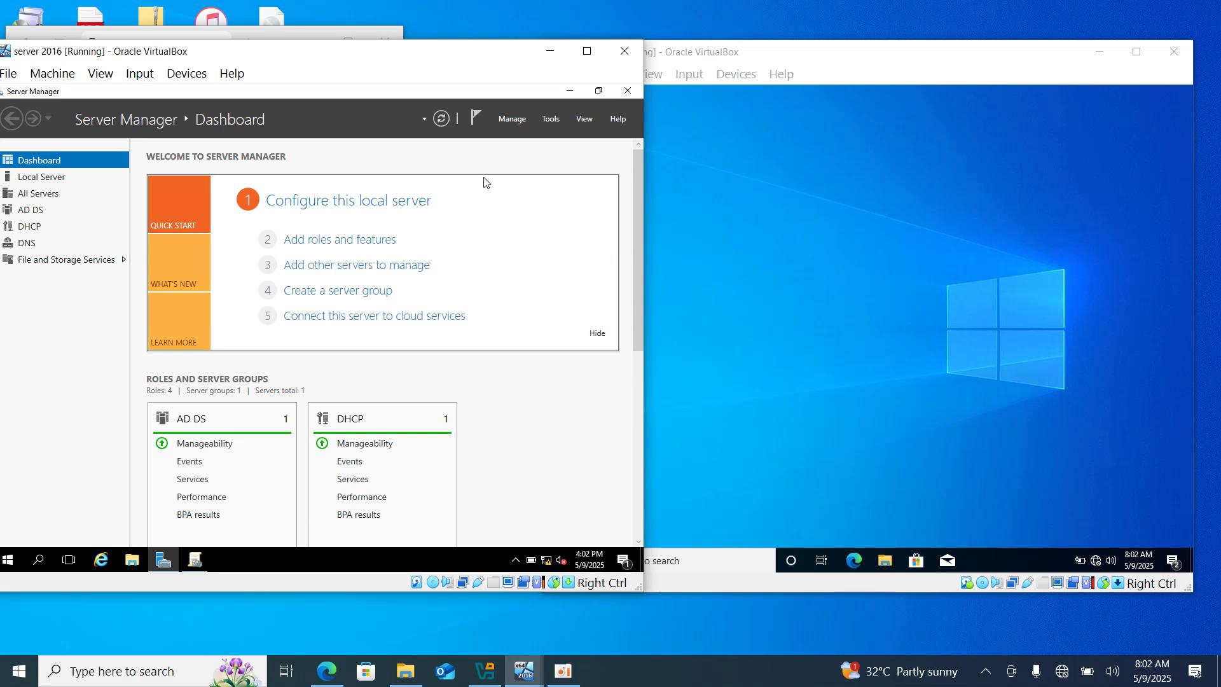